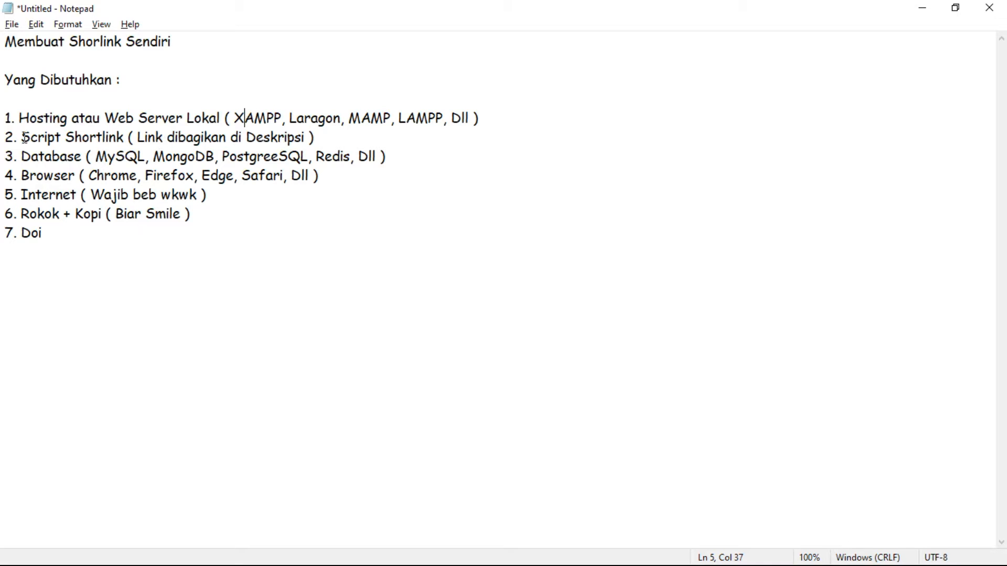
# Step: Review the script, browser and internet entries in the requirements list
pyautogui.moveTo(21, 137); pyautogui.dragTo(129, 137)
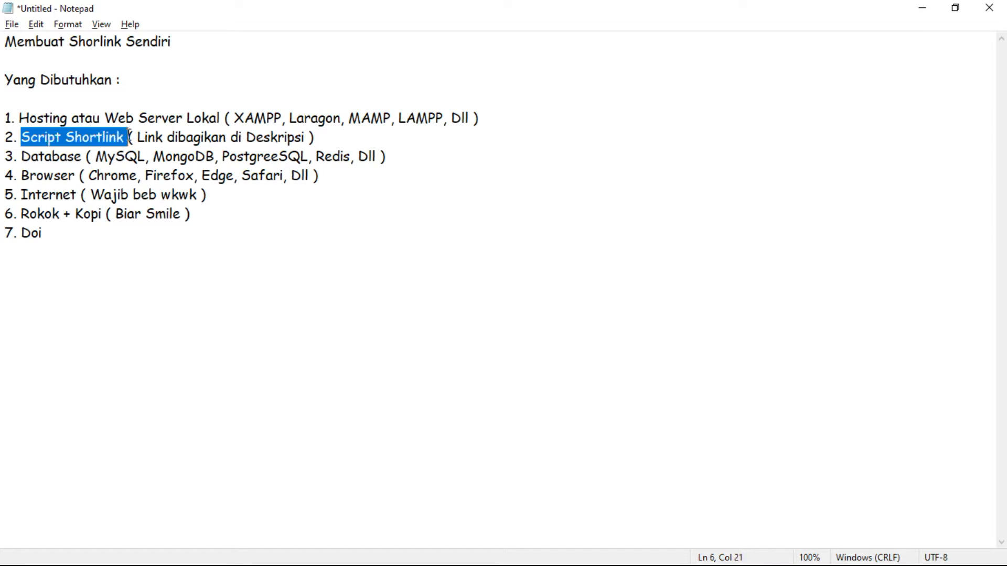
pyautogui.click(179, 137)
pyautogui.moveTo(319, 139); pyautogui.dragTo(243, 143)
pyautogui.click(357, 144)
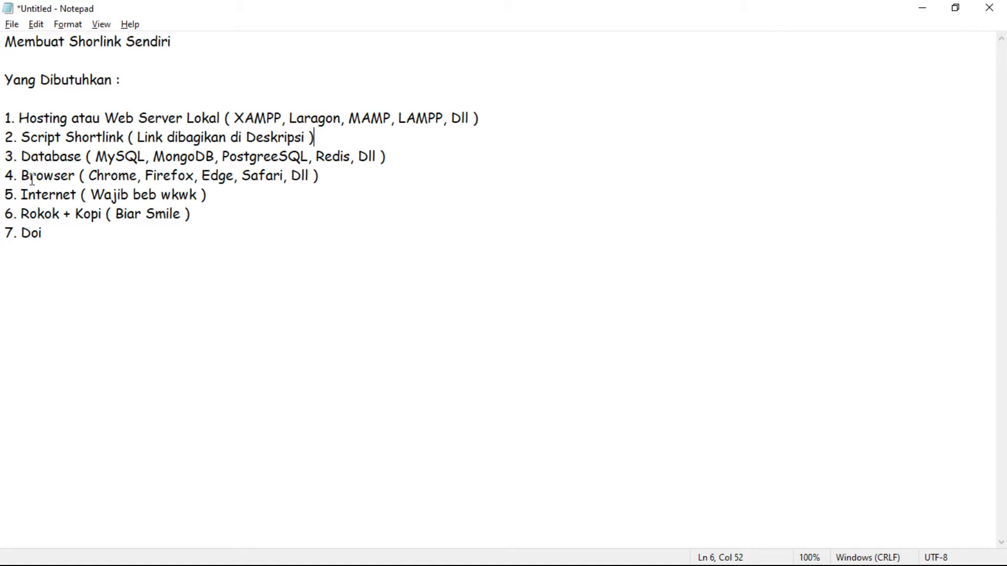
pyautogui.moveTo(23, 179); pyautogui.dragTo(228, 187)
pyautogui.click(319, 178)
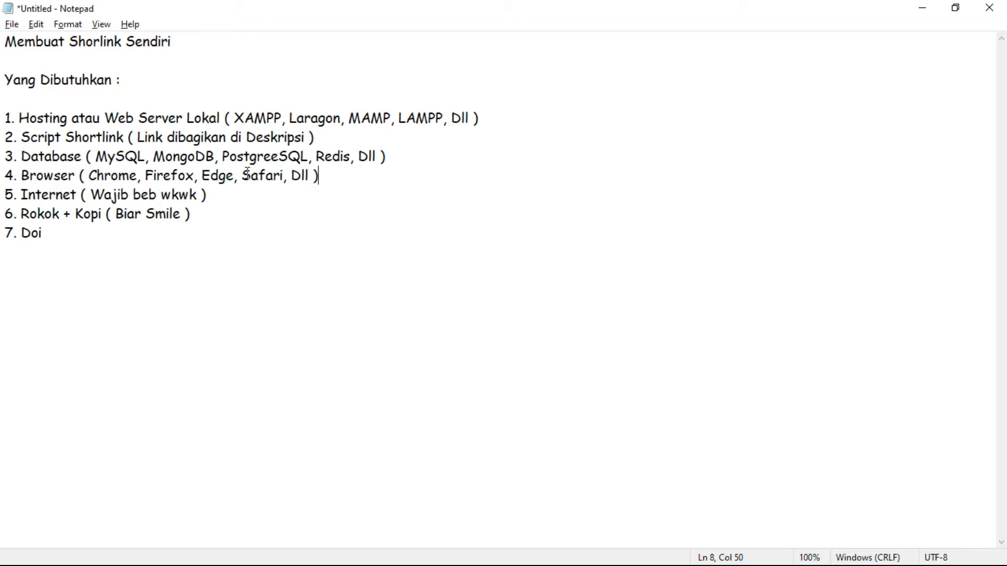
pyautogui.moveTo(84, 177); pyautogui.dragTo(171, 177)
pyautogui.click(188, 176)
pyautogui.moveTo(24, 195); pyautogui.dragTo(90, 195)
pyautogui.doubleClick(186, 195)
pyautogui.click(217, 196)
pyautogui.hotkey('shift', 'Left')
pyautogui.click(90, 196)
# Step: Append "( beban ) wkwkw" to item 7, Doi, in the requirements list
pyautogui.moveTo(56, 234); pyautogui.dragTo(20, 234)
pyautogui.click(54, 234)
pyautogui.write('( beban ) wkwkw')
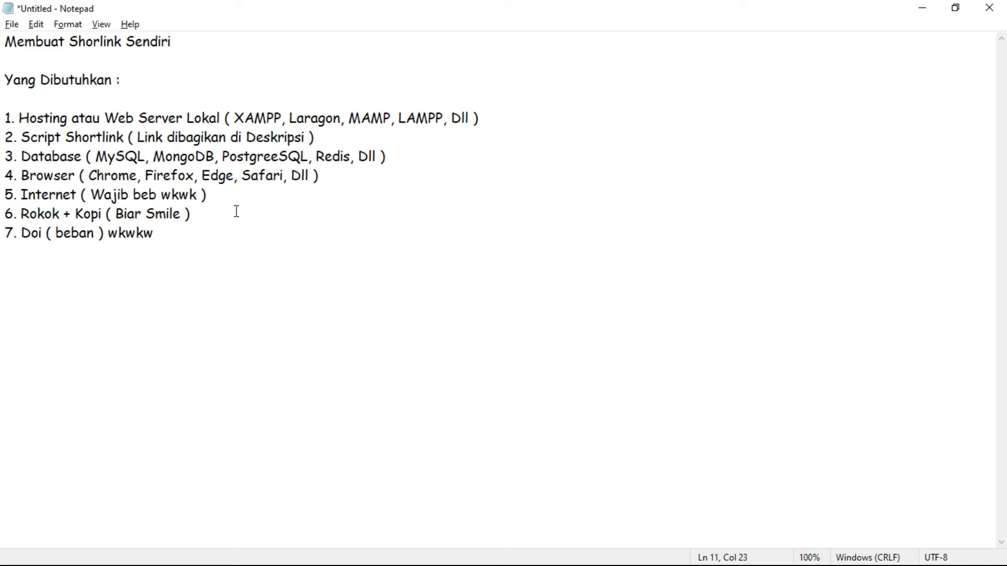
# Step: Minimize the notes, launch Laragon from the desktop and start all its services
pyautogui.click(921, 8)
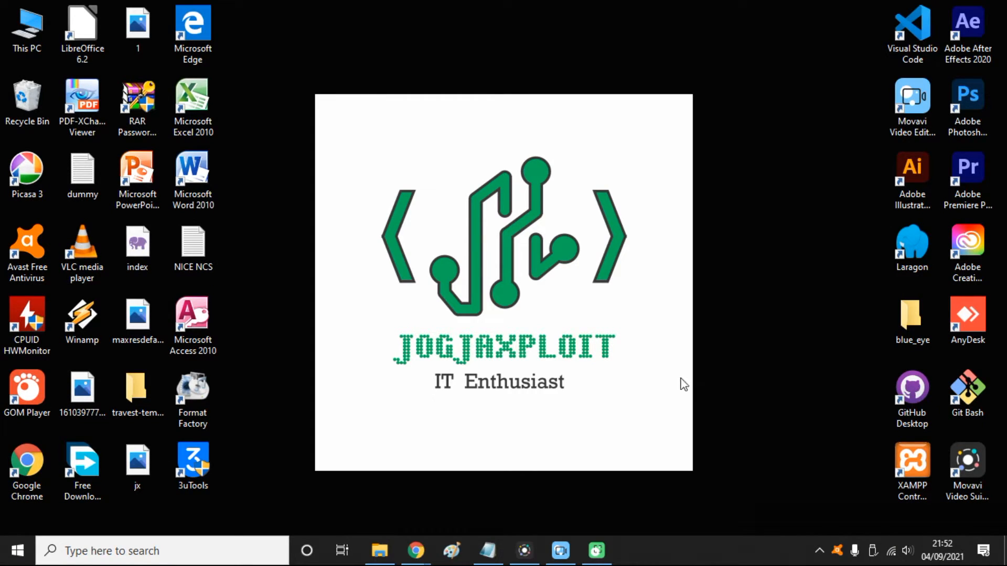
pyautogui.doubleClick(916, 253)
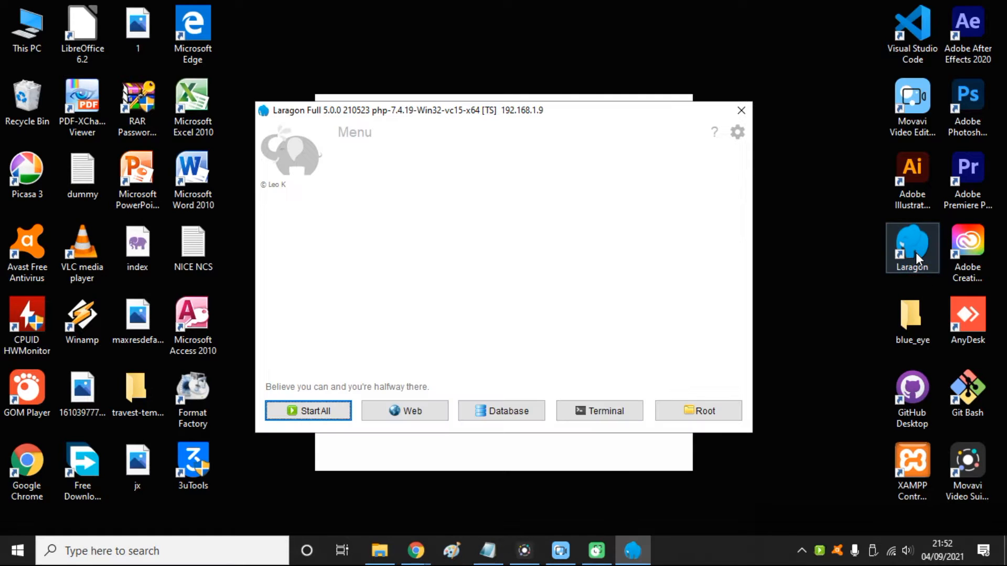
pyautogui.moveTo(602, 119); pyautogui.dragTo(639, 101)
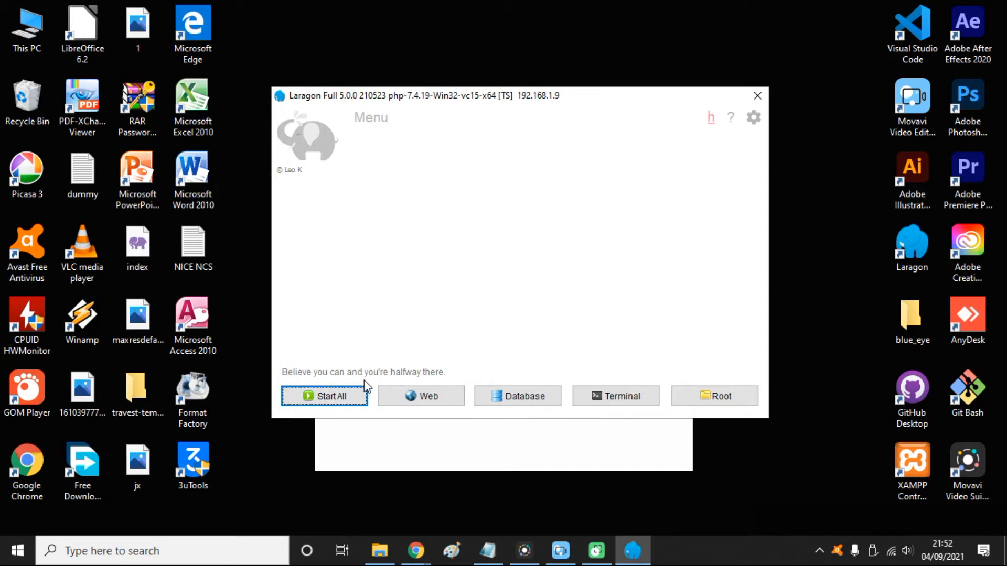
pyautogui.click(361, 396)
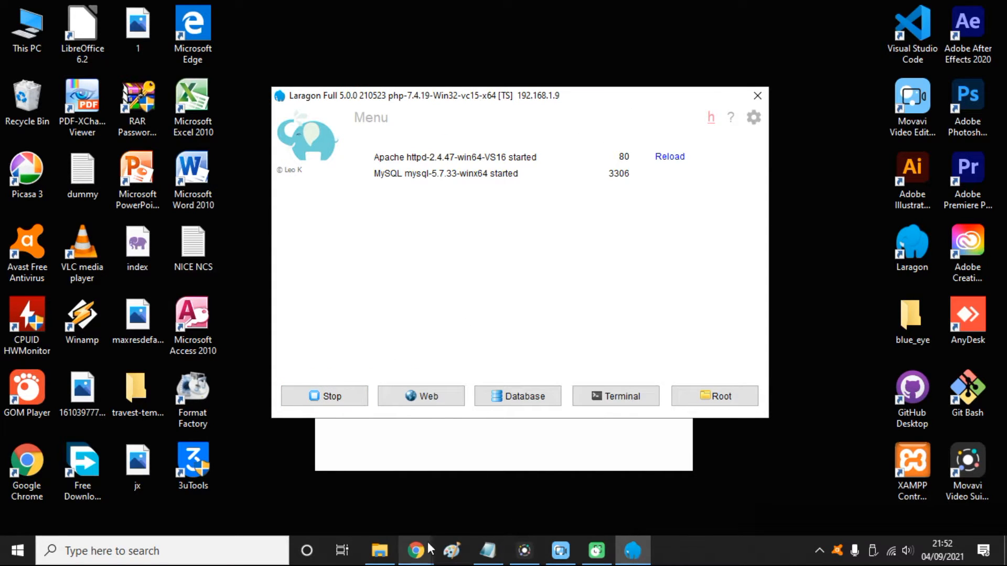
# Step: Switch to File Explorer and examine the AdlinkFly_6.4.0 archive in www and that folder's location inside laragon
pyautogui.click(380, 551)
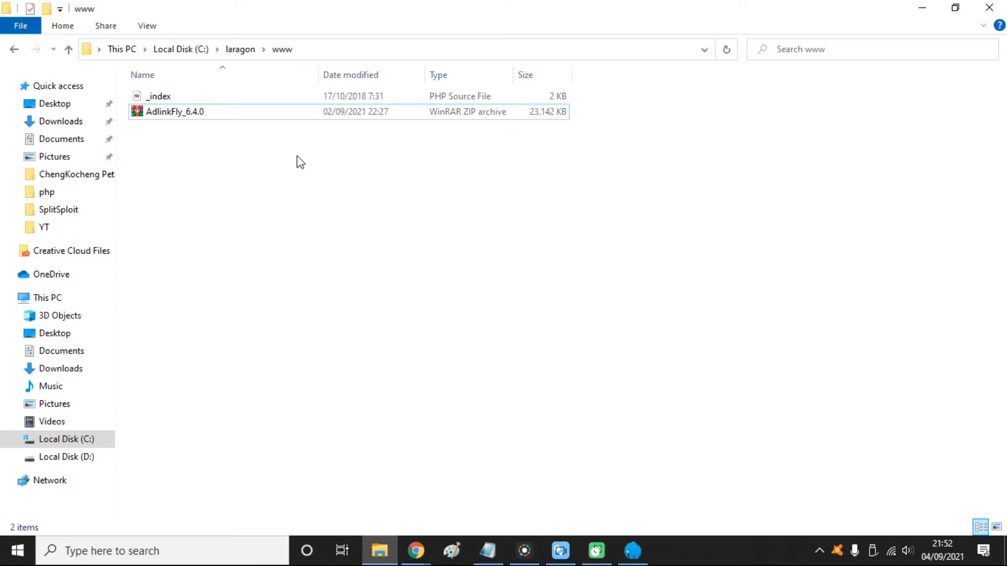
pyautogui.click(154, 113)
pyautogui.click(273, 185)
pyautogui.click(181, 113)
pyautogui.click(232, 178)
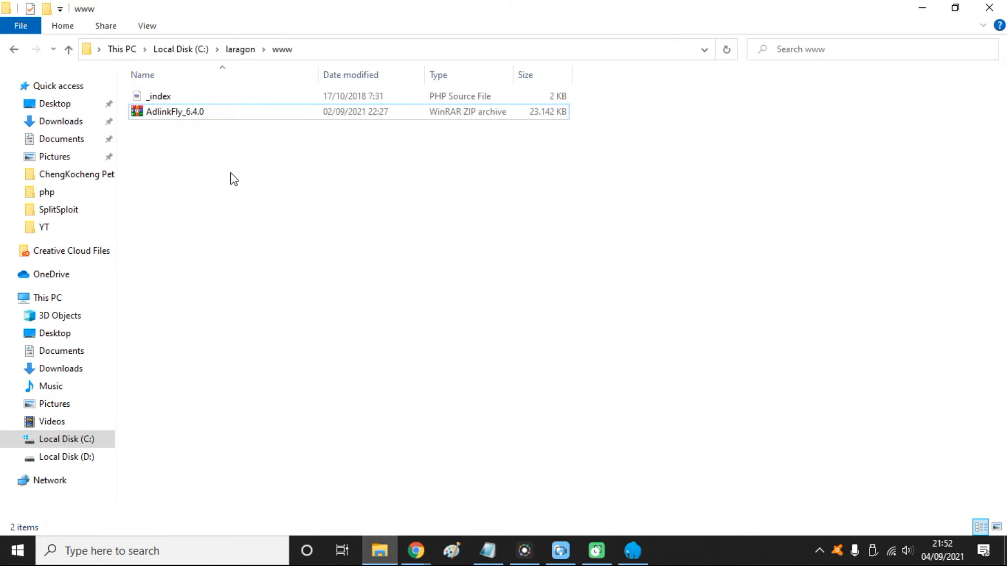
pyautogui.click(242, 51)
pyautogui.click(162, 207)
pyautogui.doubleClick(157, 174)
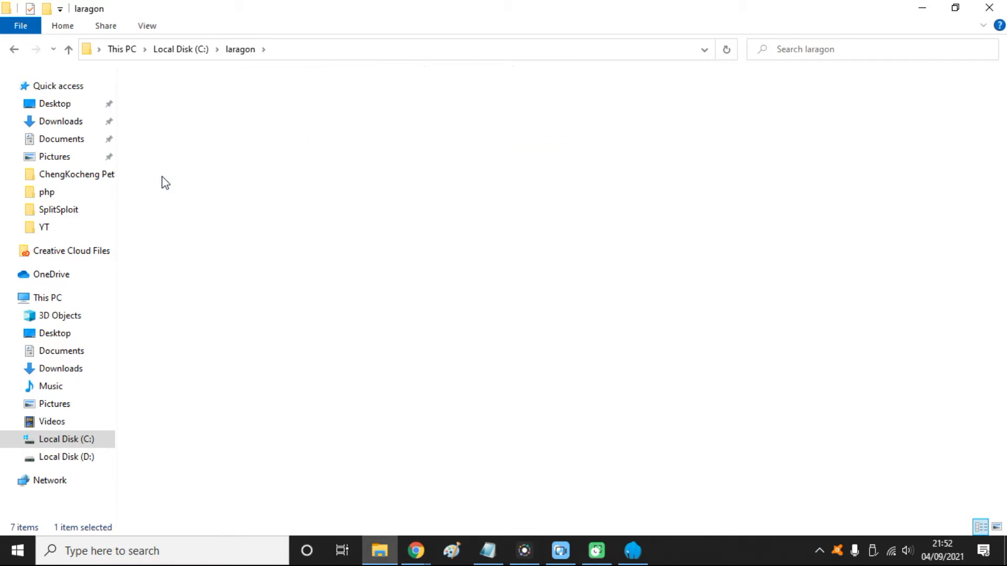
# Step: Switch to Notepad and add the heading "XAMPP" below the requirements list
pyautogui.click(488, 551)
pyautogui.press('Return')
pyautogui.press('Return')
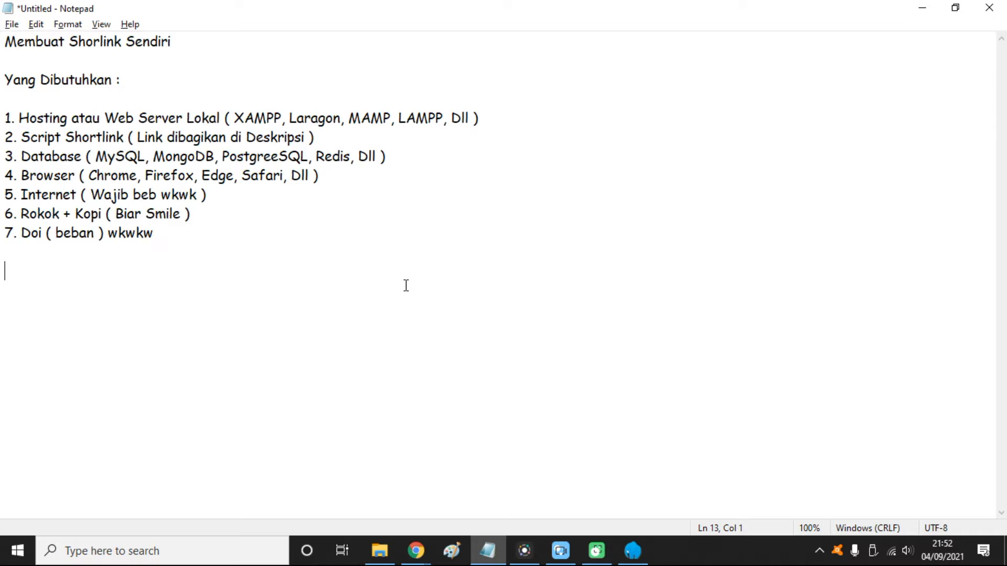
pyautogui.press('Return')
pyautogui.write('XAMOO')
pyautogui.press('BackSpace')
pyautogui.press('BackSpace')
pyautogui.write('PP')
# Step: Add the path "xampp/htdocs" beneath the XAMPP heading, with a blank line between
pyautogui.press('Return')
pyautogui.press('Return')
pyautogui.write('xampp')
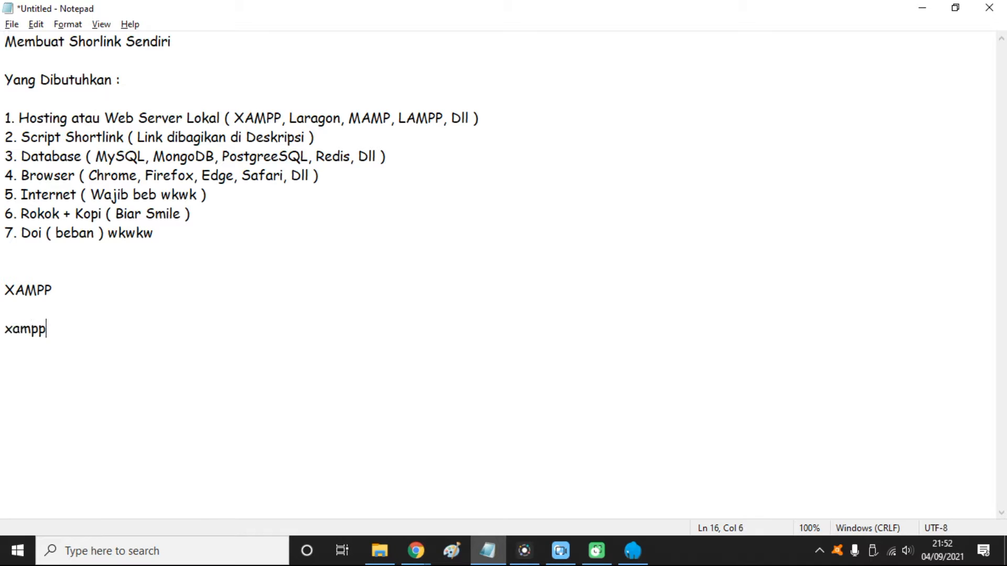
pyautogui.write('/htcso')
pyautogui.press('BackSpace')
pyautogui.press('BackSpace')
pyautogui.write('o')
pyautogui.press('BackSpace')
pyautogui.press('BackSpace')
pyautogui.write('docs')
# Step: Add a "Hosting" heading below the XAMPP path, with the folder name "public_html" beneath it
pyautogui.press('Return')
pyautogui.press('Return')
pyautogui.write('Hosting')
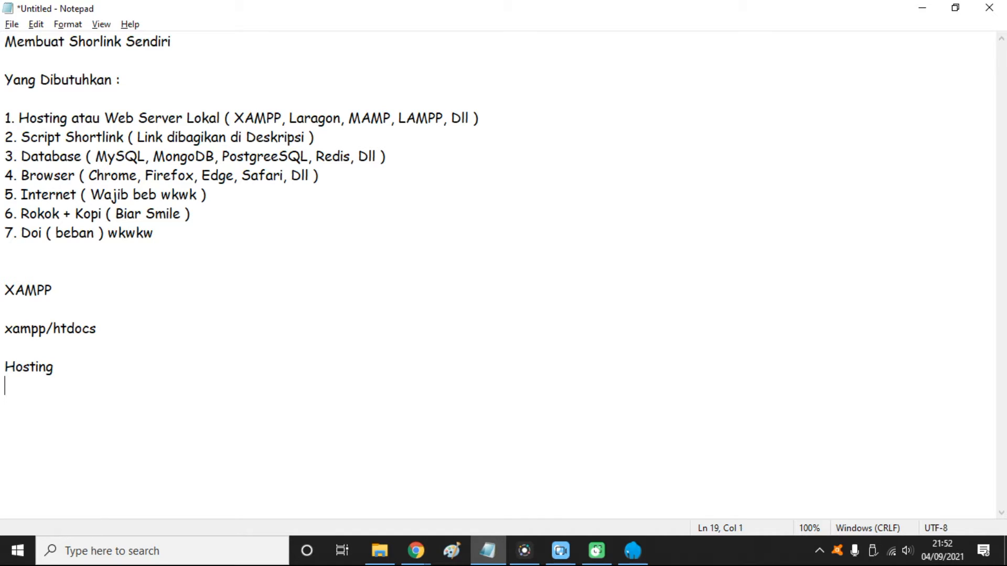
pyautogui.press('Return')
pyautogui.write('public_html')
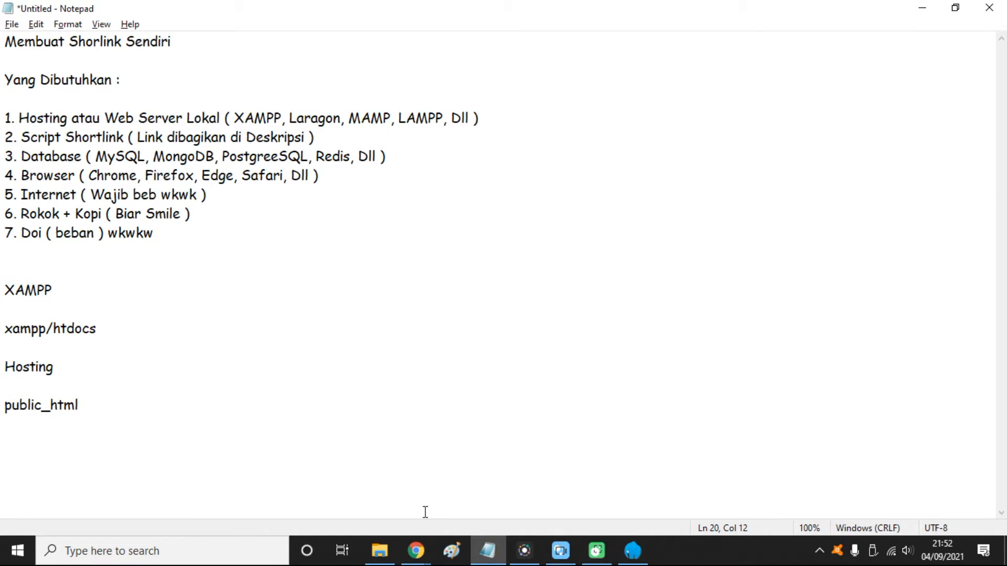
pyautogui.click(379, 551)
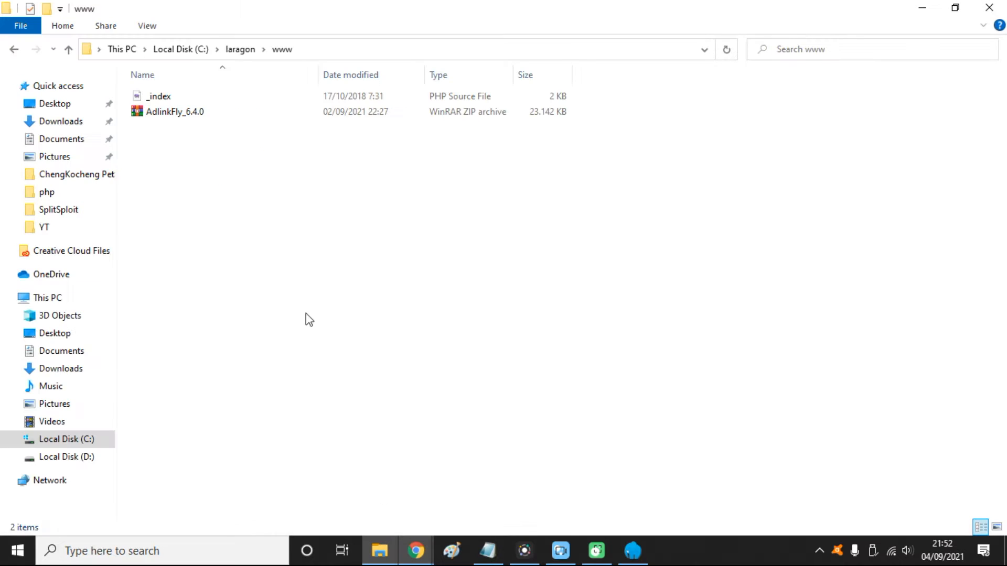
pyautogui.rightClick(197, 112)
pyautogui.click(278, 205)
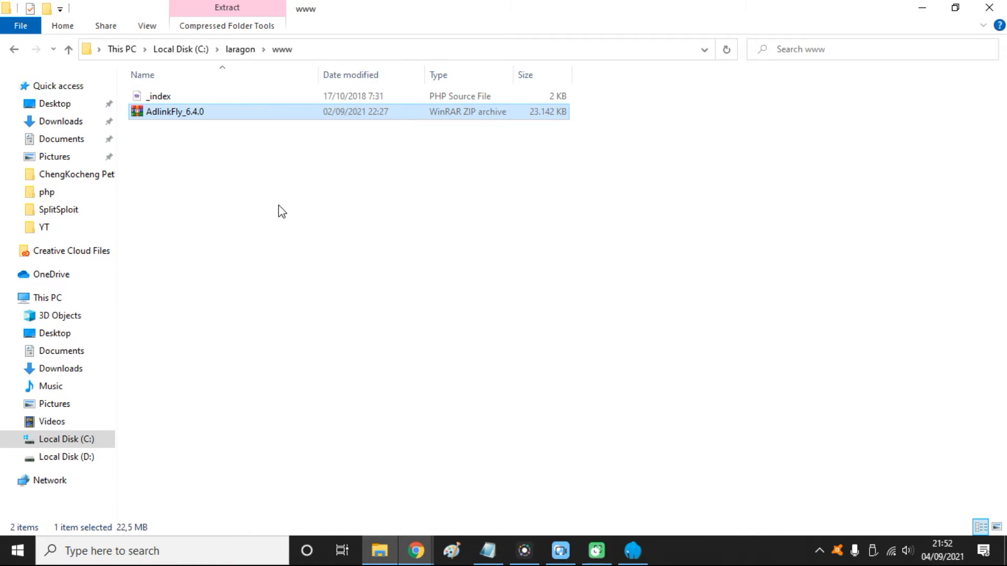
pyautogui.click(545, 425)
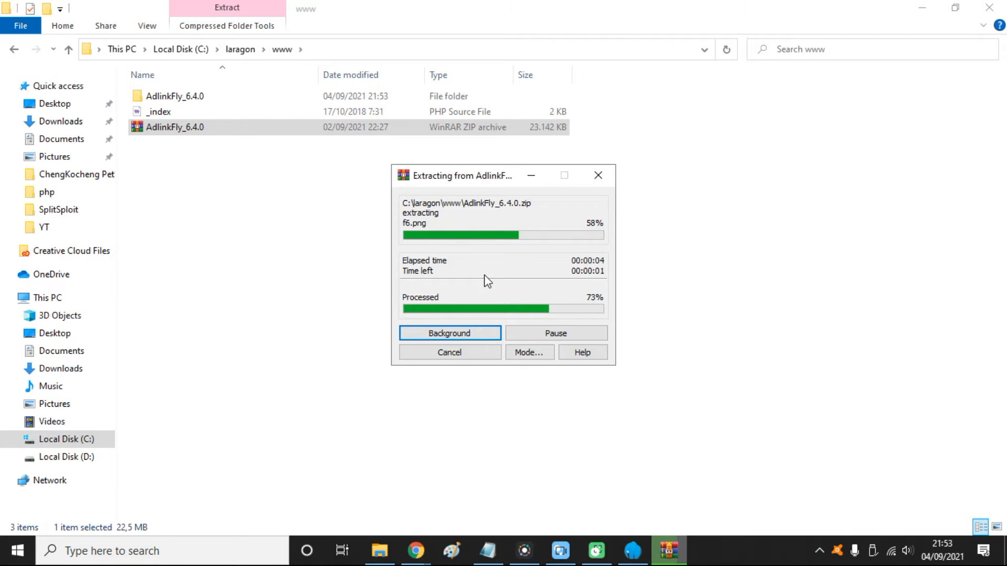
# Step: Copy the AdlinkFly folder from the extracted AdlinkFly_6.4.0 folder into the www folder
pyautogui.doubleClick(174, 97)
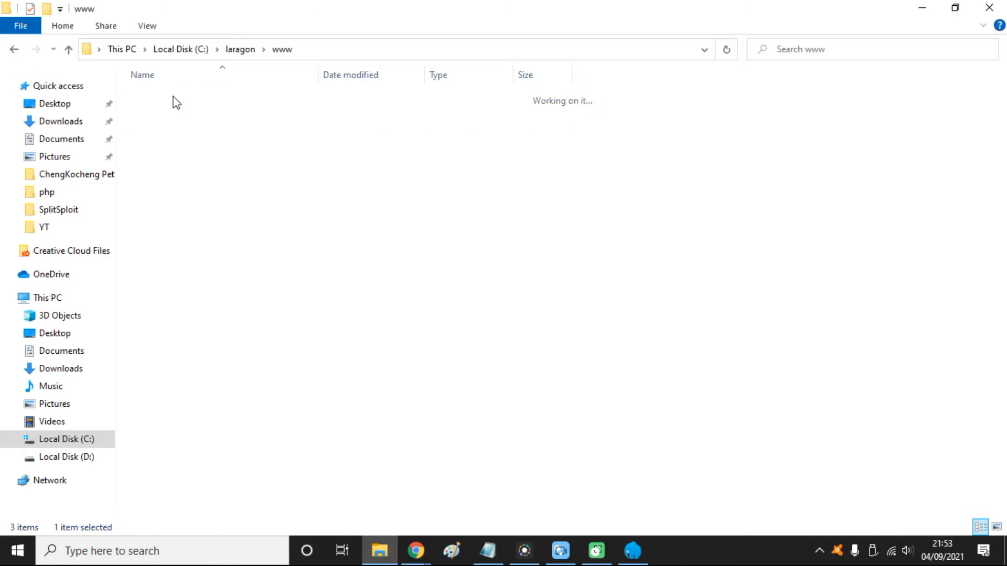
pyautogui.click(192, 99)
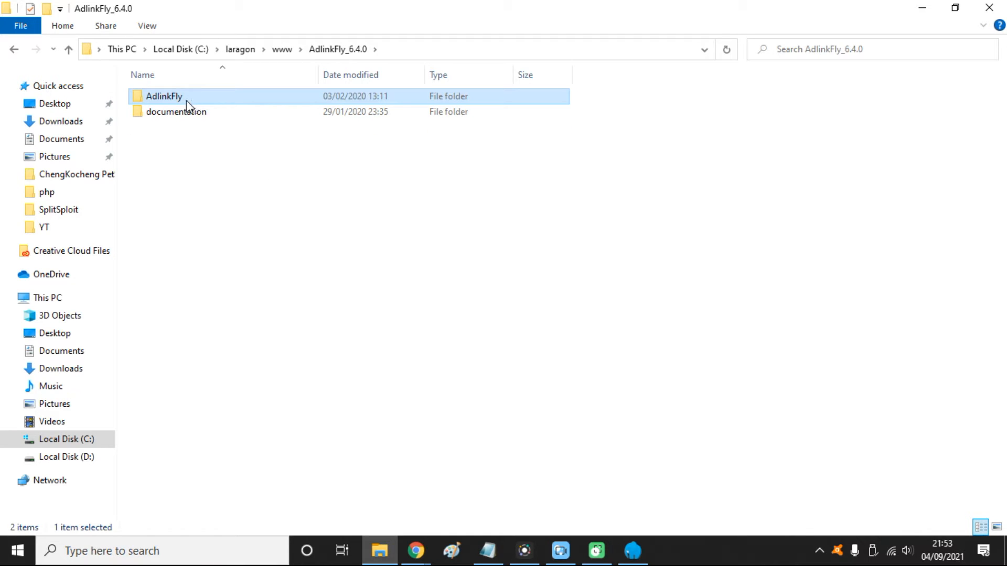
pyautogui.click(14, 50)
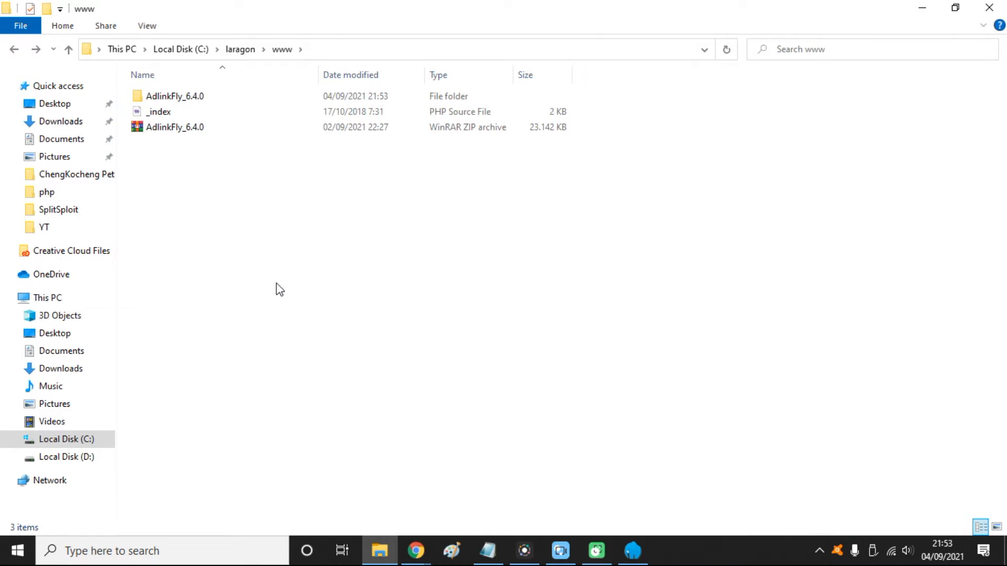
pyautogui.hotkey('ctrl', 'v')
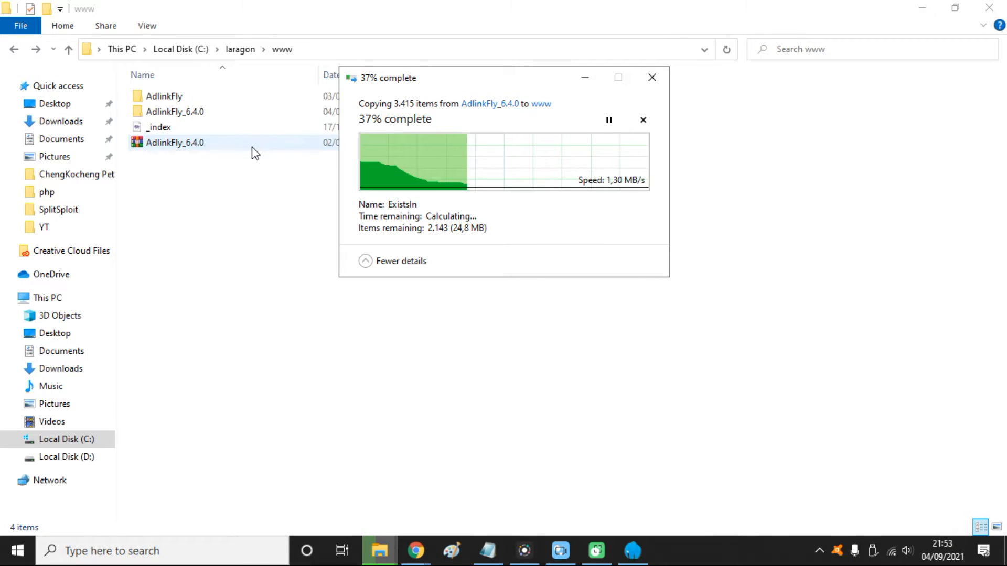
pyautogui.click(252, 148)
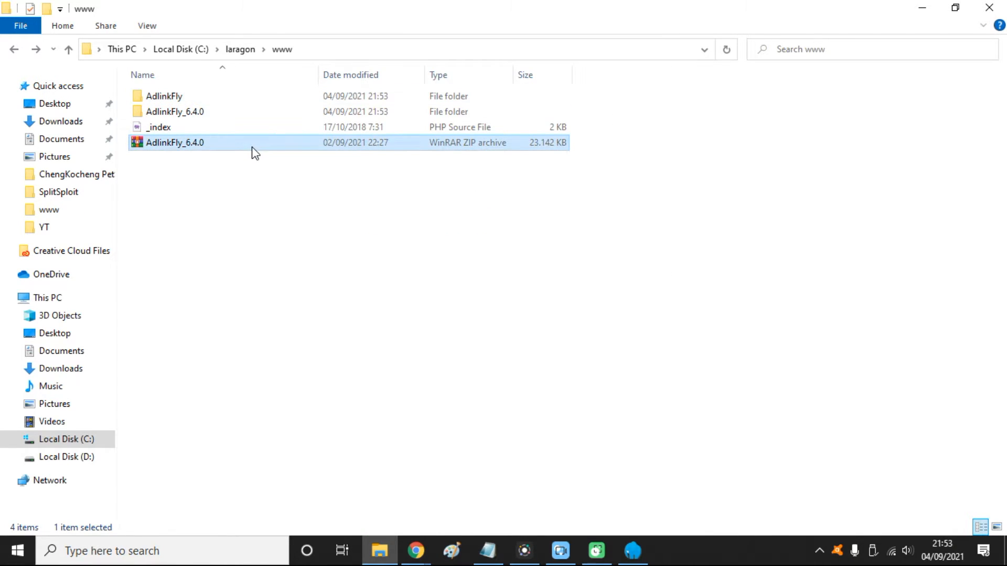
pyautogui.click(196, 112)
pyautogui.doubleClick(195, 100)
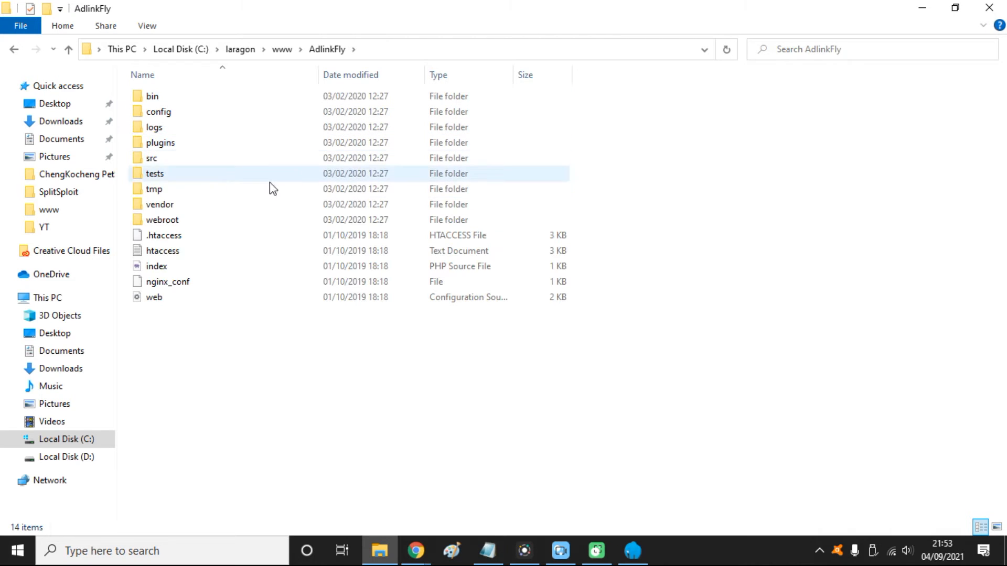
pyautogui.click(16, 48)
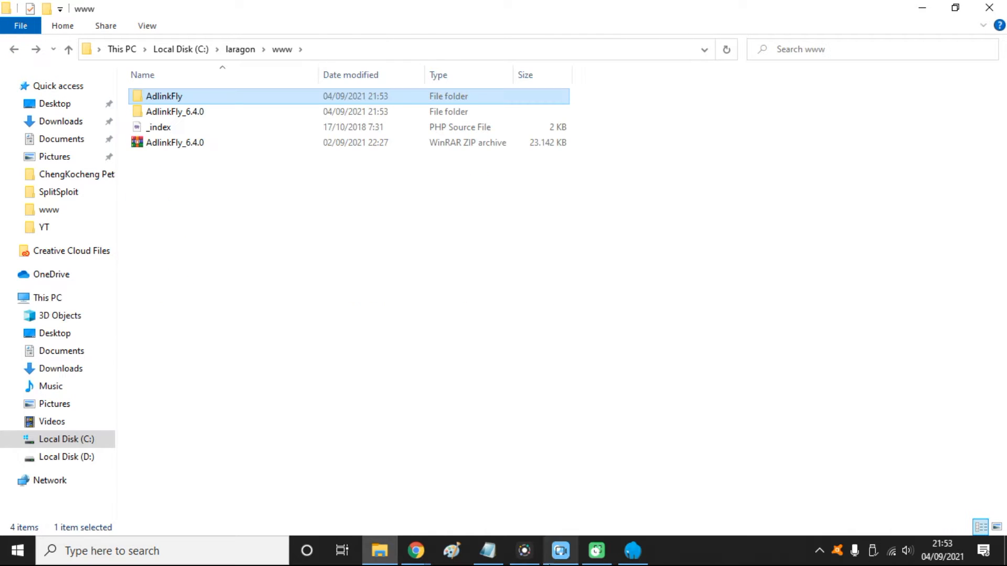
pyautogui.click(247, 182)
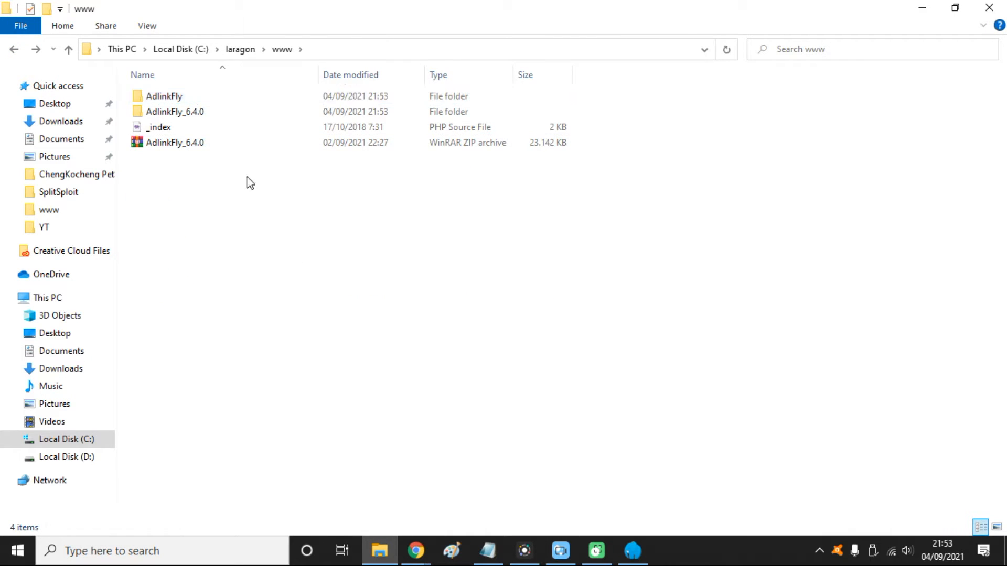
# Step: Open the localhost index from Laragon, and delete the extracted AdlinkFly_6.4.0 folder from www in File Explorer
pyautogui.click(618, 559)
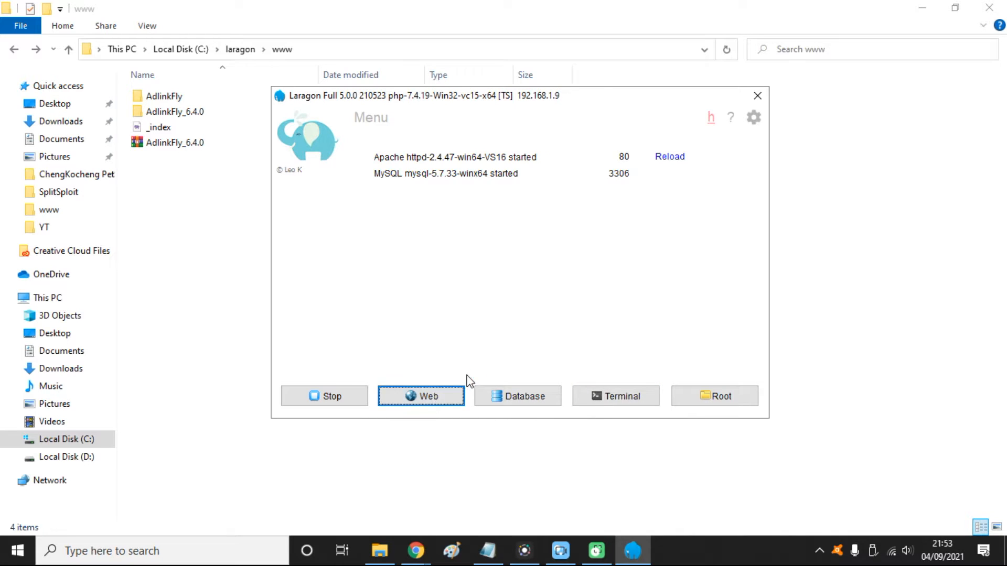
pyautogui.click(461, 390)
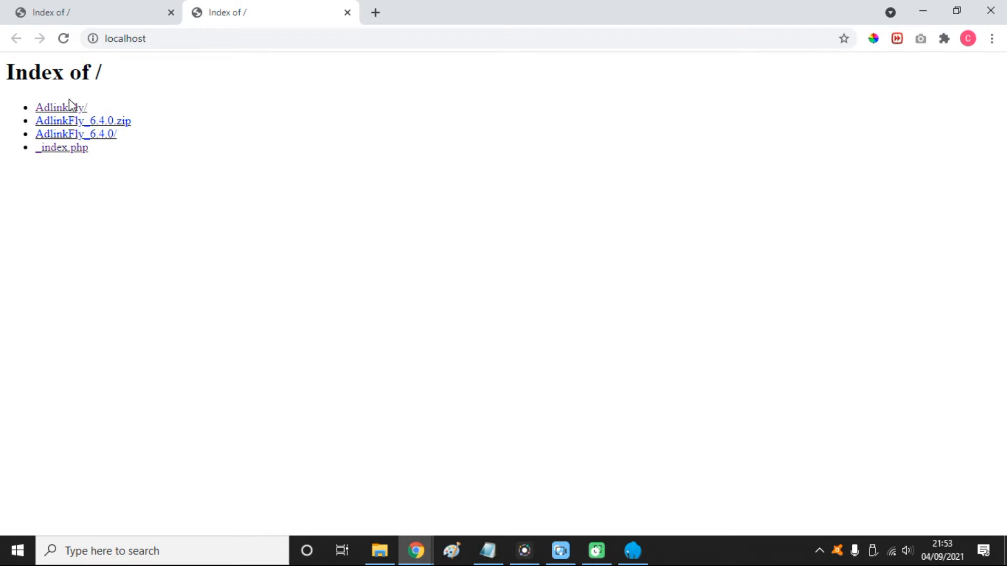
pyautogui.click(379, 551)
pyautogui.click(191, 112)
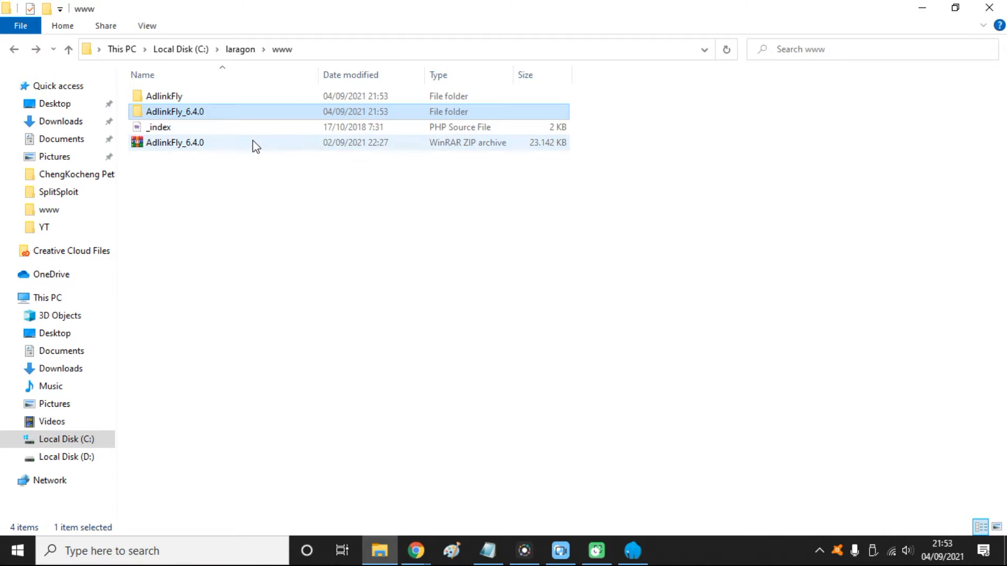
pyautogui.press('Delete')
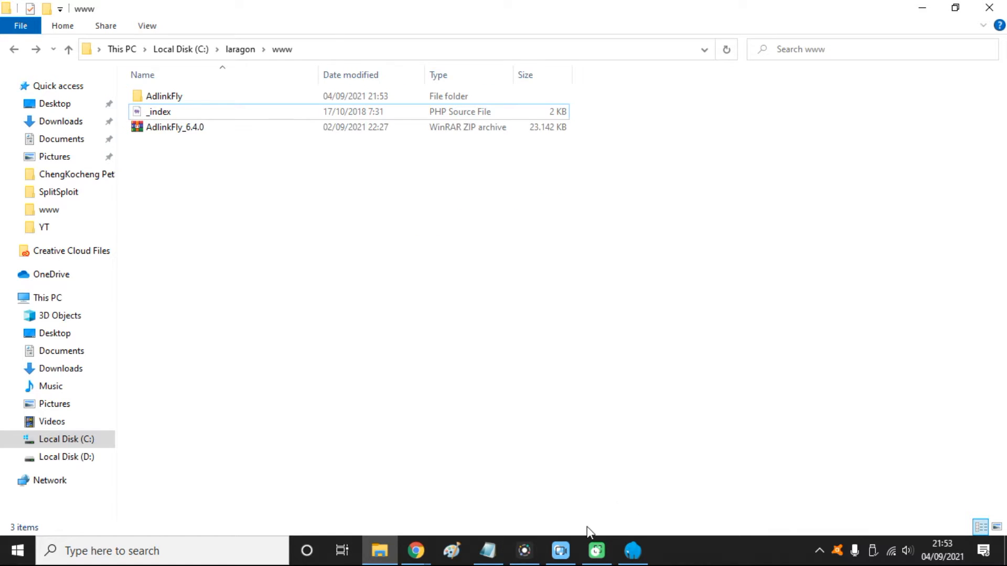
# Step: Switch to Chrome, refresh the localhost index and open the AdlinkFly site's installer
pyautogui.click(621, 557)
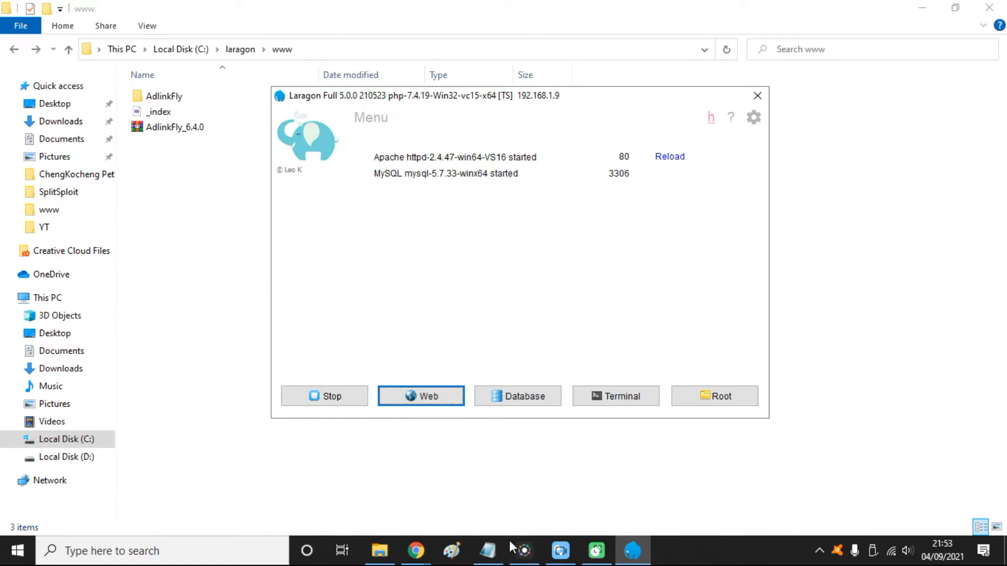
pyautogui.moveTo(416, 550)
pyautogui.click(458, 477)
pyautogui.press('F5')
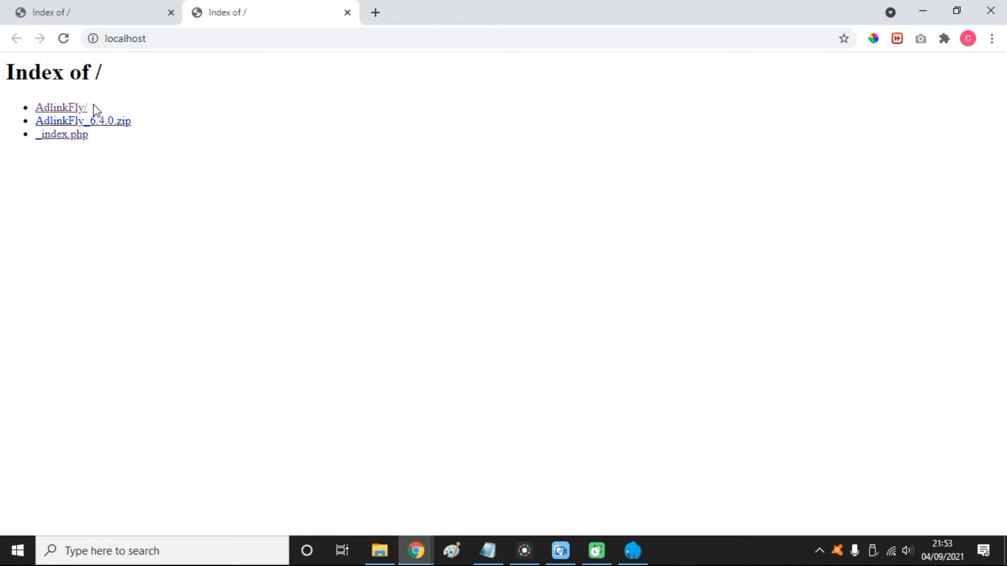
pyautogui.click(66, 107)
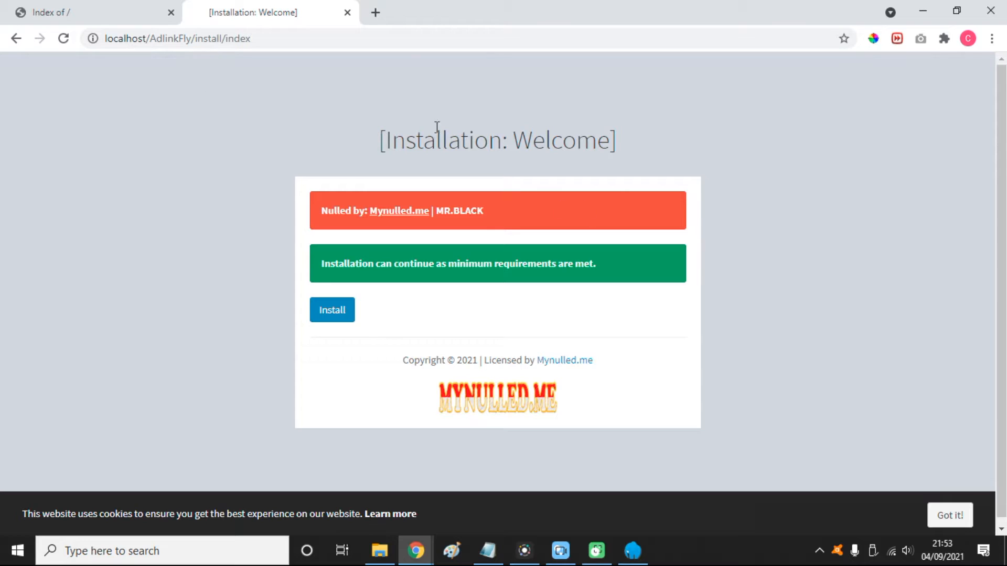
# Step: Start the installation from the welcome page and look over the database settings form
pyautogui.moveTo(377, 135); pyautogui.dragTo(672, 146)
pyautogui.click(672, 164)
pyautogui.click(347, 316)
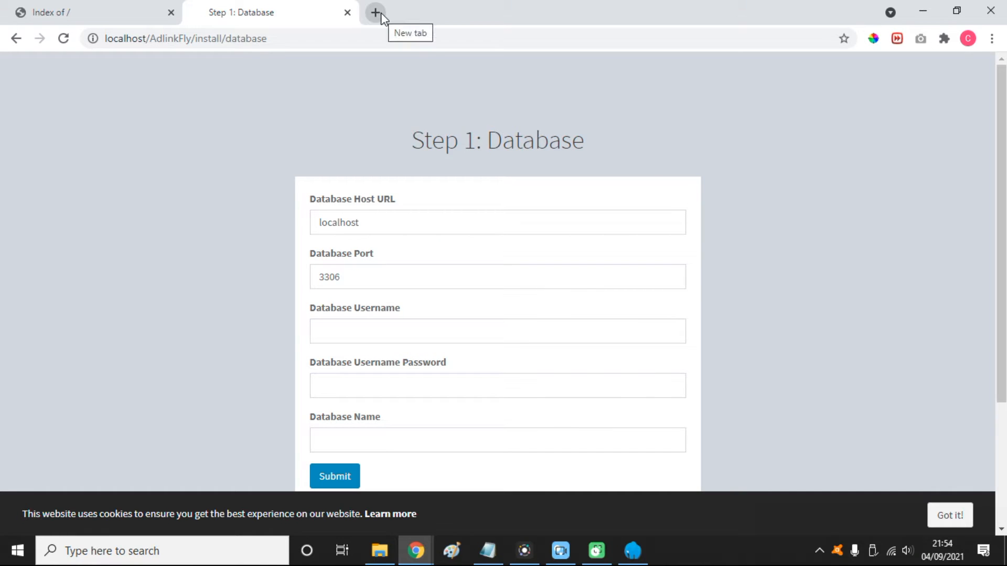
pyautogui.scroll(-3, 468, 174)
pyautogui.scroll(3, 467, 174)
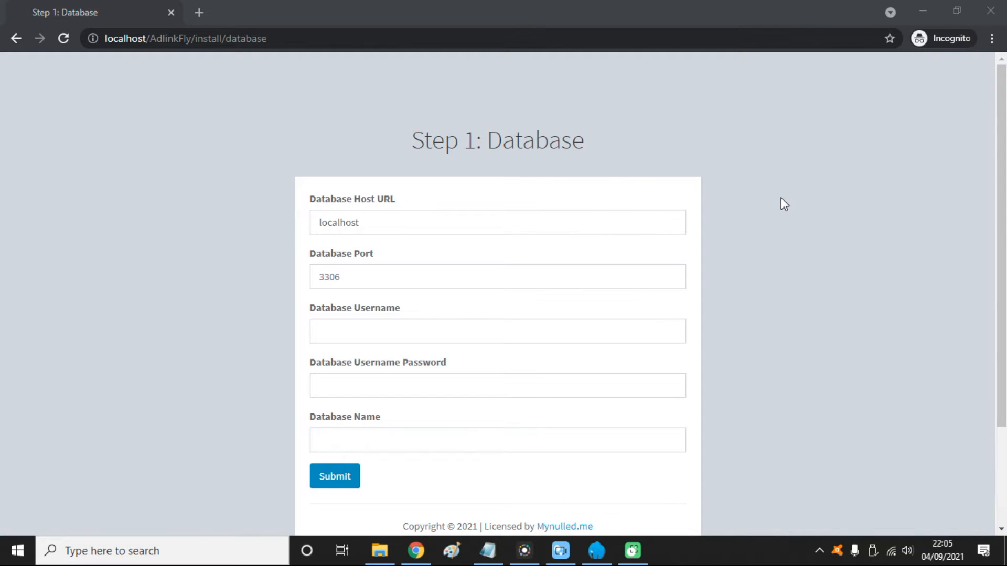
# Step: Open phpMyAdmin at localhost/phpmyadmin in a new browser tab
pyautogui.scroll(-2, 499, 225)
pyautogui.scroll(2, 506, 222)
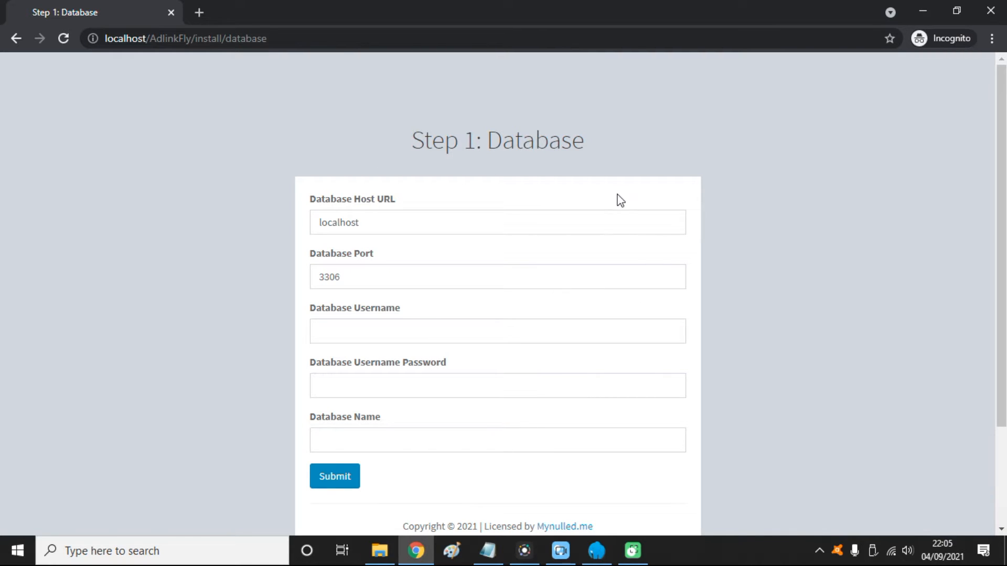
pyautogui.click(200, 13)
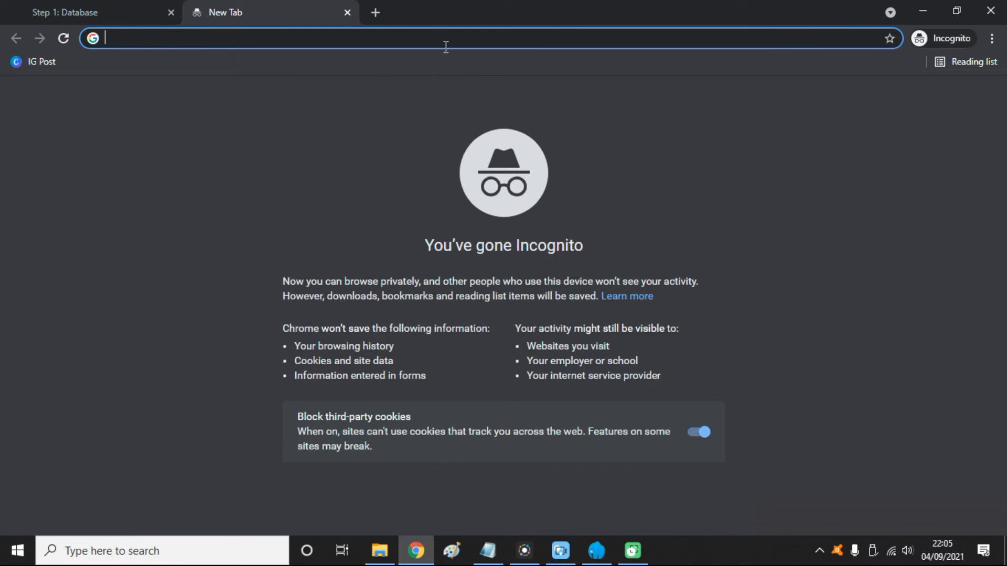
pyautogui.write('localhost:8000')
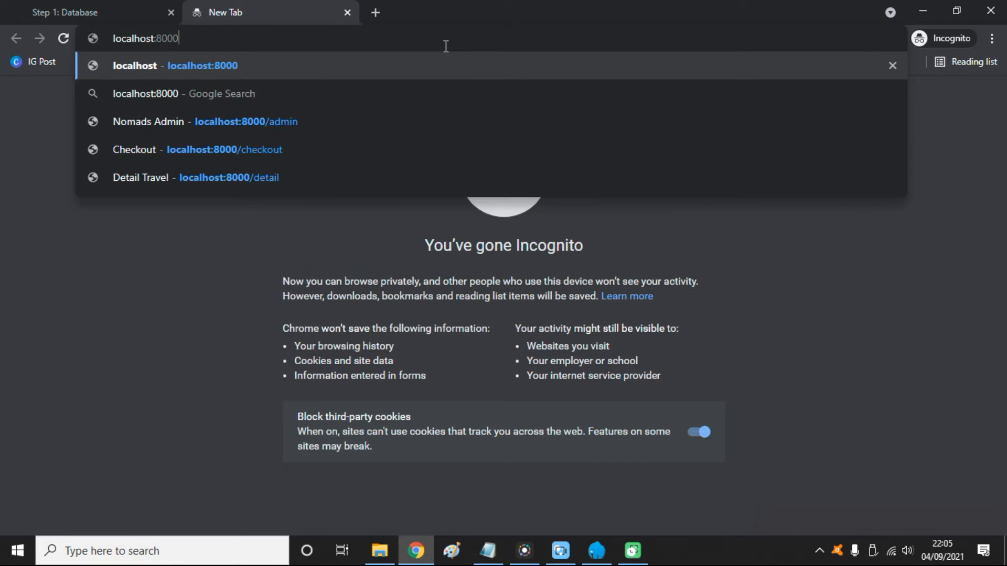
pyautogui.press('Down')
pyautogui.press('Down')
pyautogui.press('BackSpace')
pyautogui.press('BackSpace')
pyautogui.press('BackSpace')
pyautogui.press('BackSpace')
pyautogui.press('BackSpace')
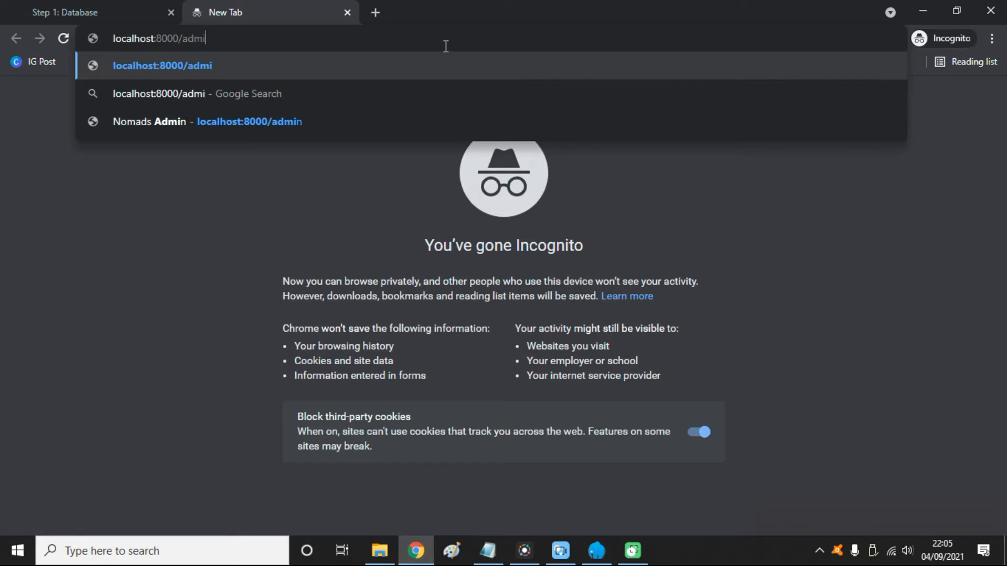
pyautogui.press('BackSpace')
pyautogui.press('BackSpace')
pyautogui.press('BackSpace')
pyautogui.press('BackSpace')
pyautogui.press('BackSpace')
pyautogui.press('BackSpace')
pyautogui.press('BackSpace')
pyautogui.write('t/php')
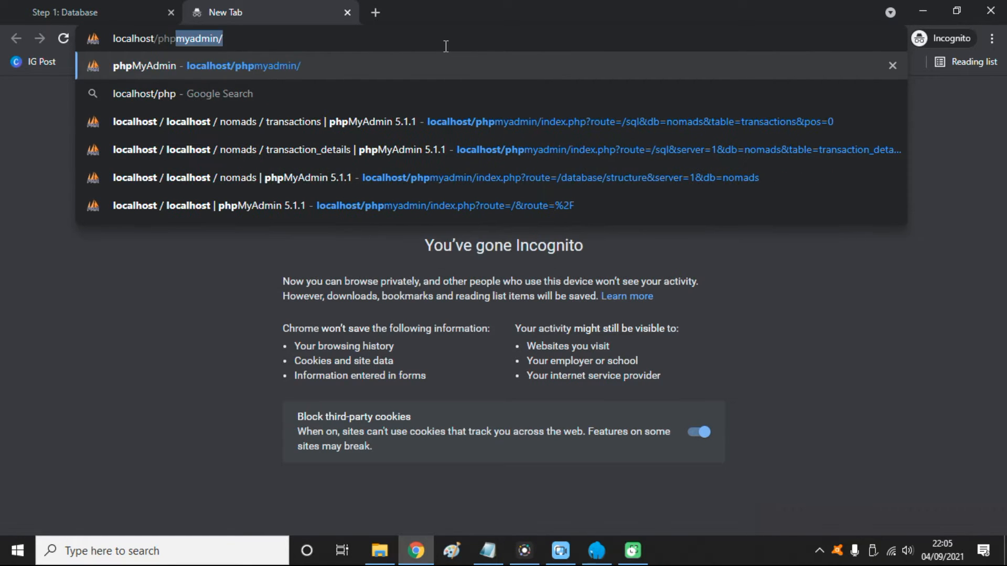
pyautogui.press('Return')
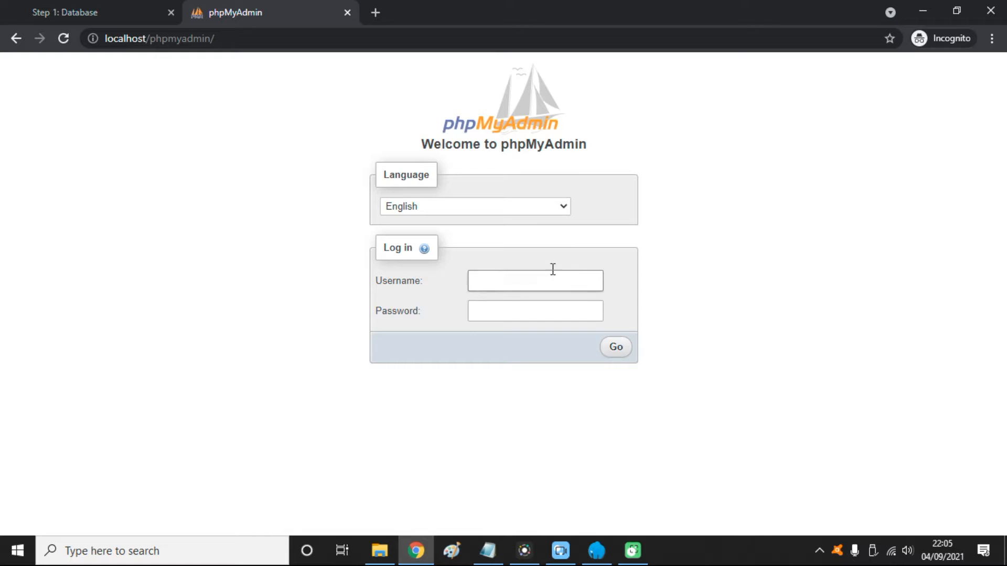
# Step: Log in to phpMyAdmin with the username root and a blank password
pyautogui.click(539, 286)
pyautogui.write('root')
pyautogui.click(618, 348)
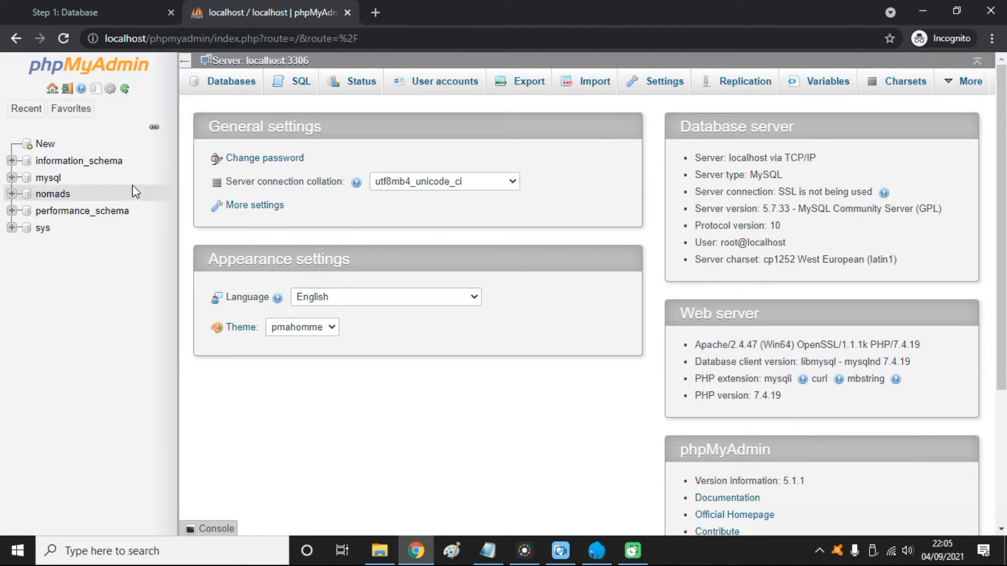
# Step: Create a database named shortlinkdb in phpMyAdmin with the latin1_swedish_ci collation
pyautogui.click(4, 6)
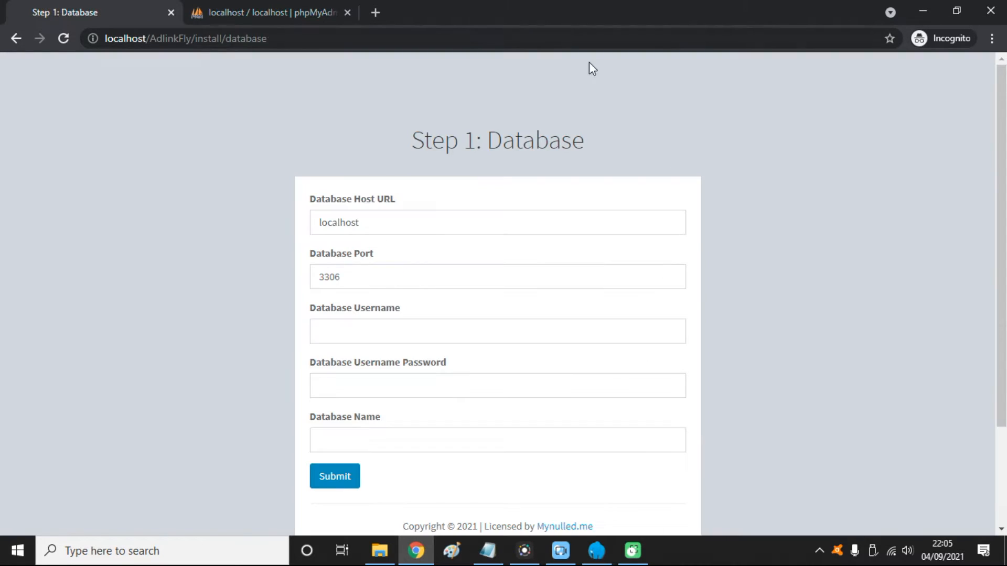
pyautogui.click(225, 6)
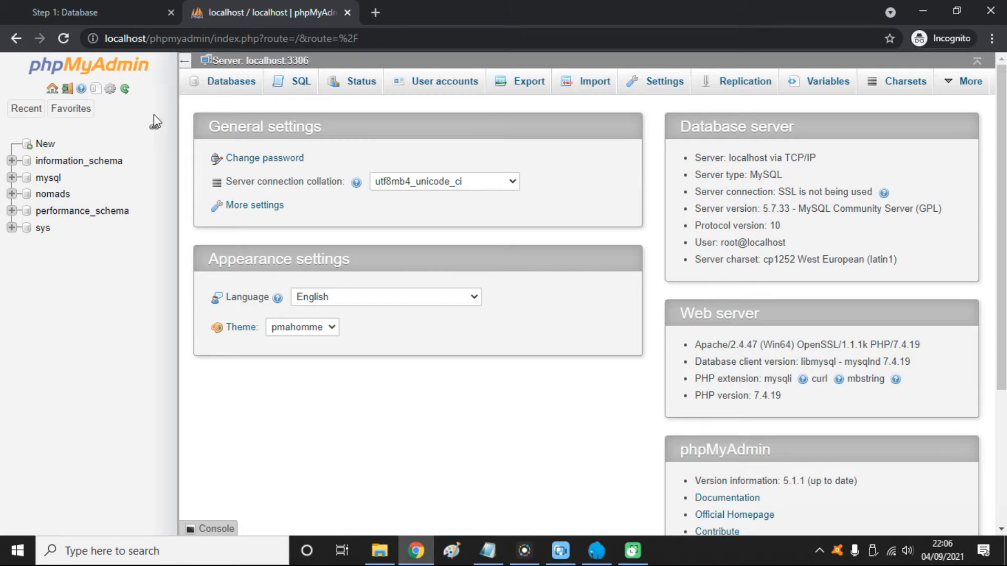
pyautogui.click(223, 84)
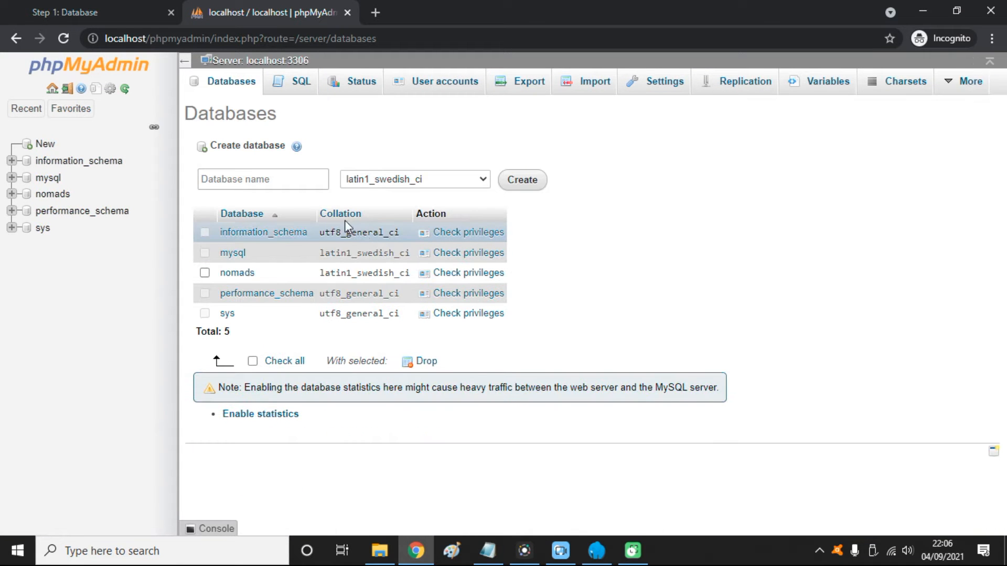
pyautogui.click(231, 179)
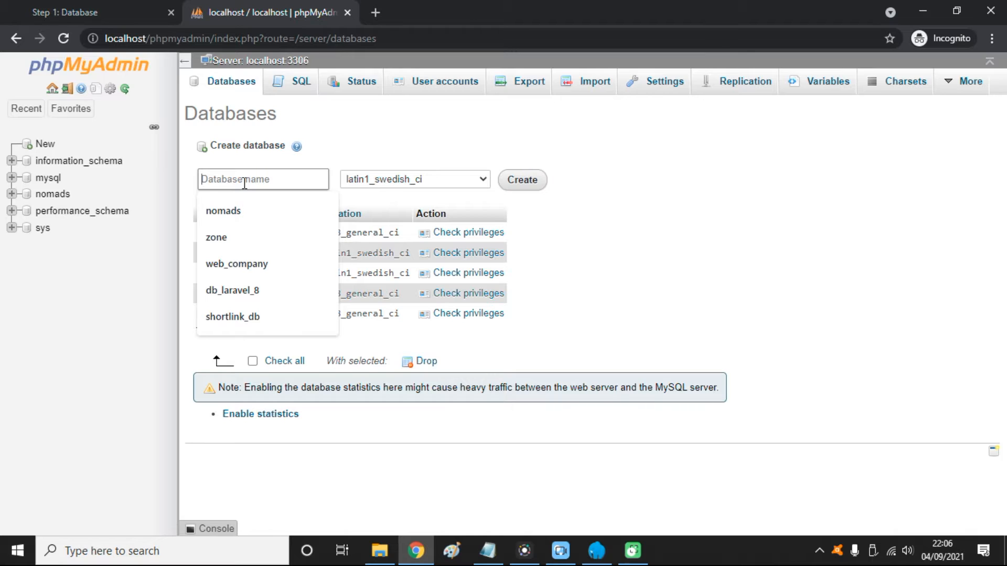
pyautogui.click(133, 10)
pyautogui.click(229, 7)
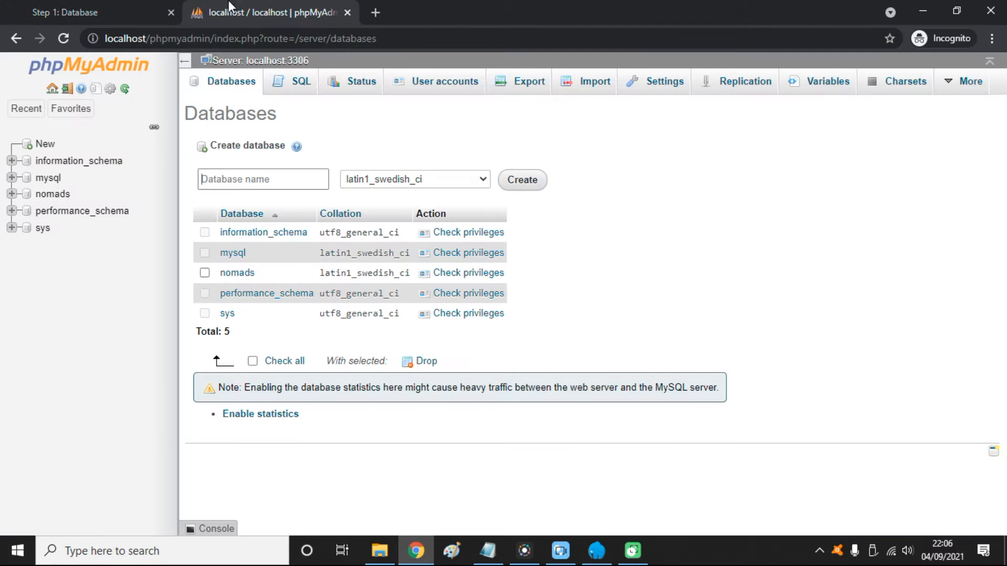
pyautogui.click(270, 182)
pyautogui.write('shor')
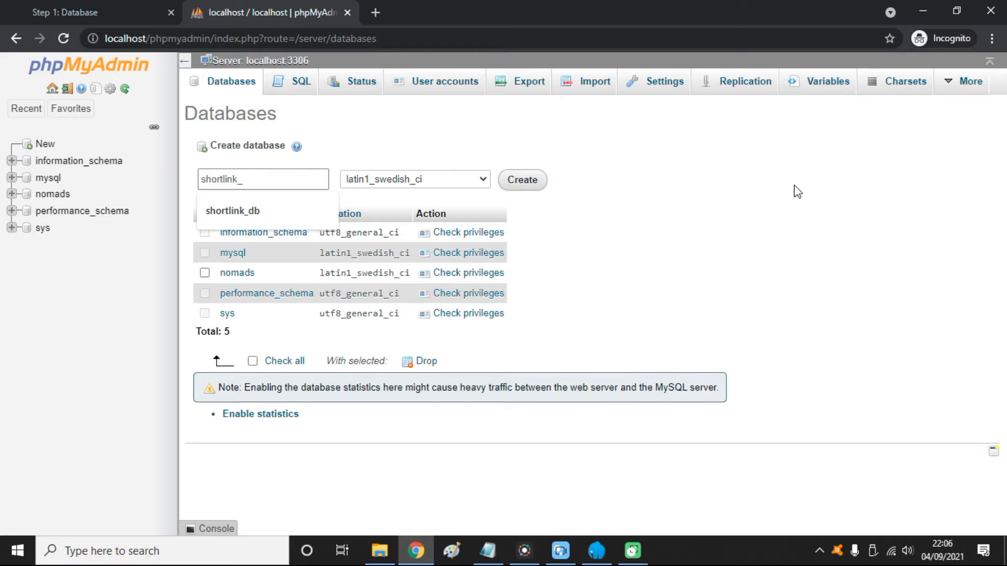
pyautogui.write('tlinkdb')
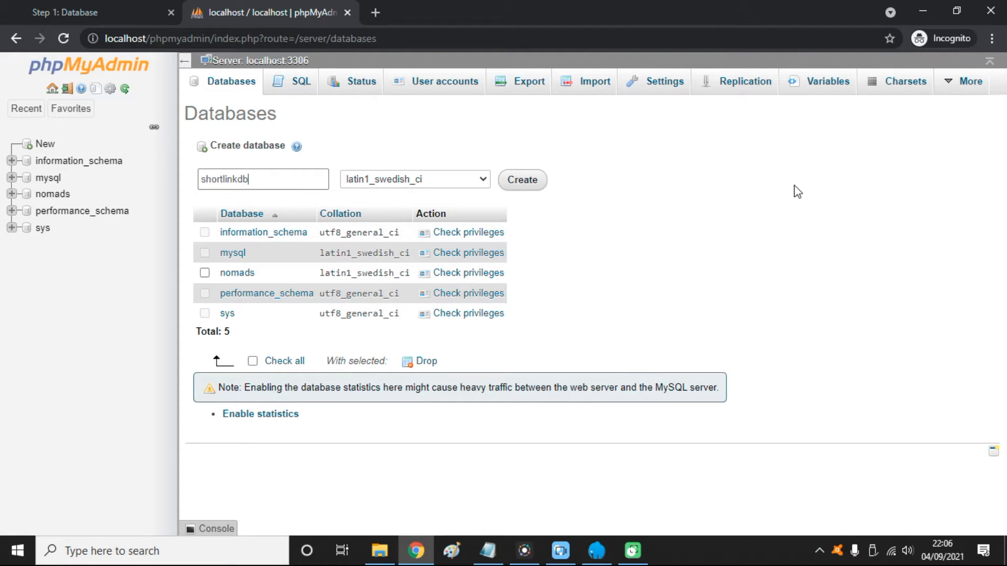
pyautogui.hotkey('ctrl', 'a')
pyautogui.click(644, 211)
pyautogui.click(527, 184)
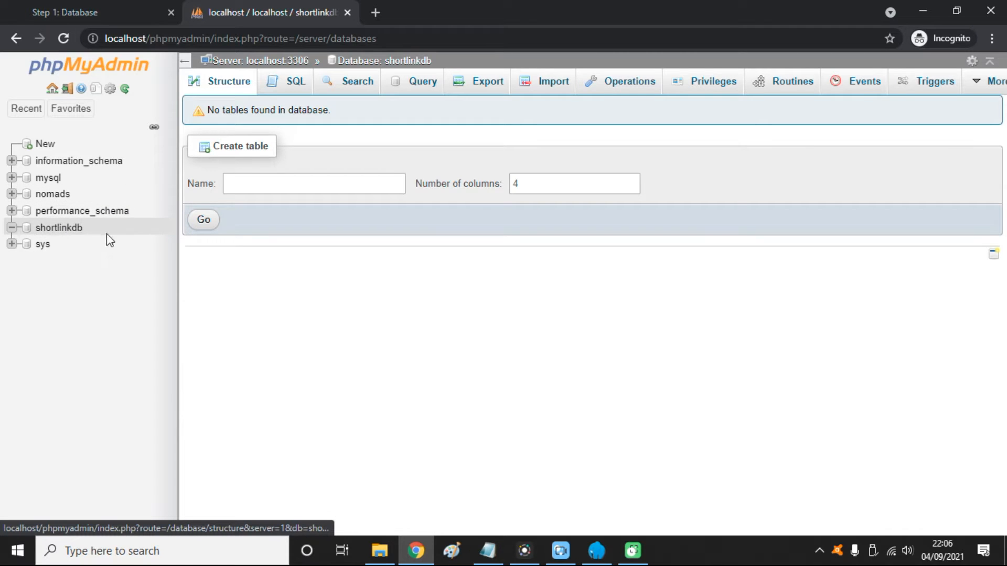
# Step: Return to the AdlinkFly installer's database form and enter root as the database username
pyautogui.click(61, 8)
pyautogui.click(450, 325)
pyautogui.click(789, 294)
pyautogui.scroll(-2, 758, 312)
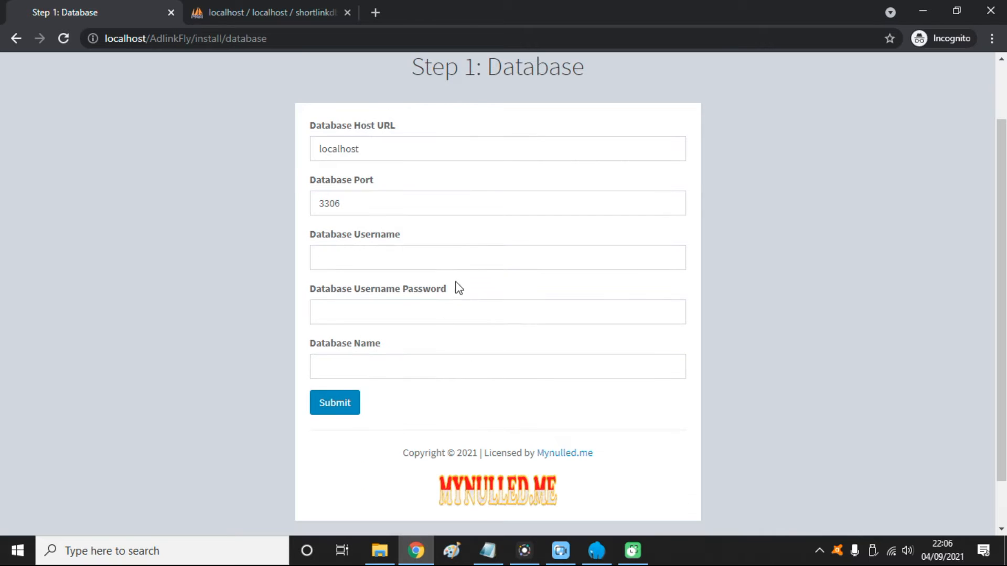
pyautogui.click(459, 252)
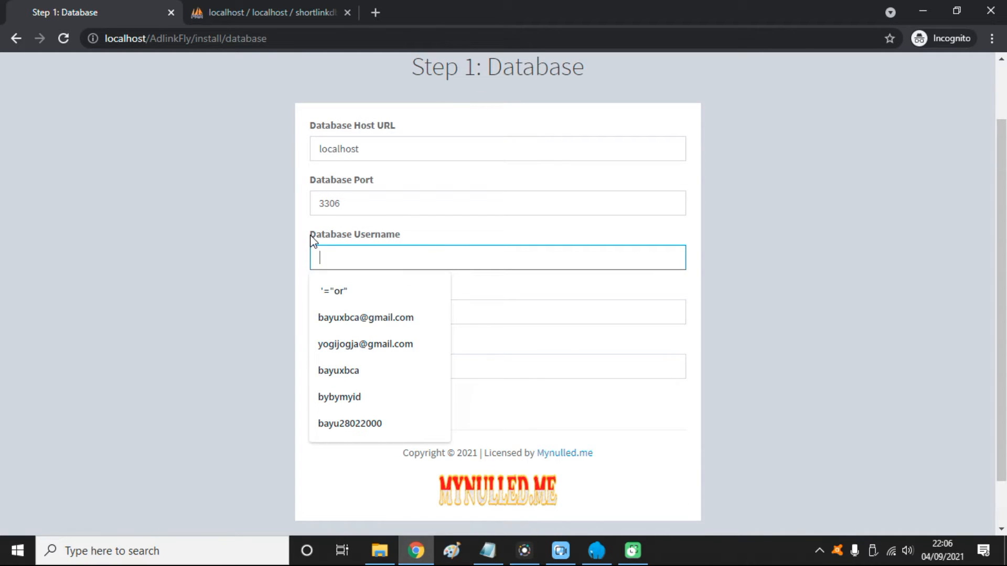
pyautogui.click(785, 220)
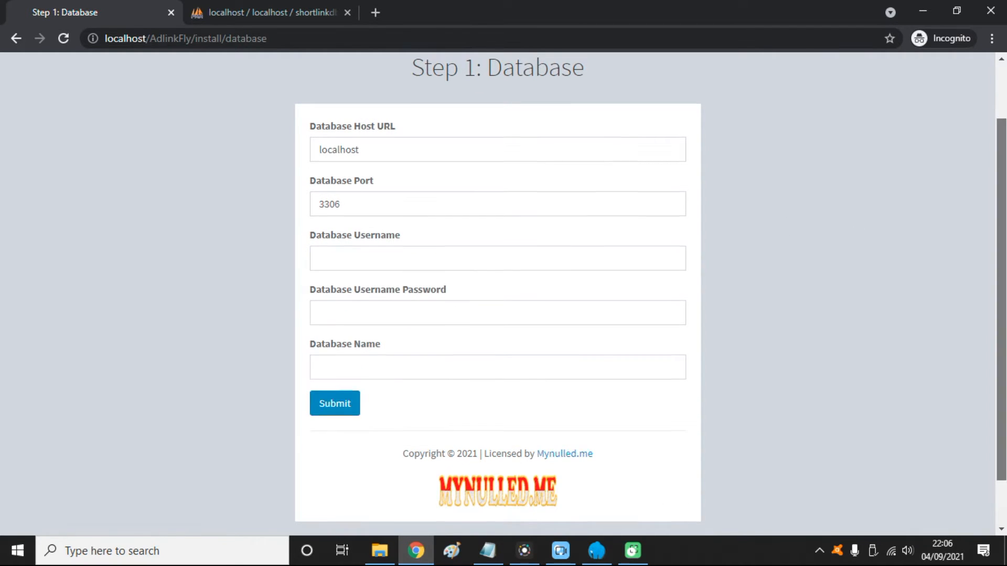
pyautogui.scroll(1, 785, 220)
pyautogui.click(332, 311)
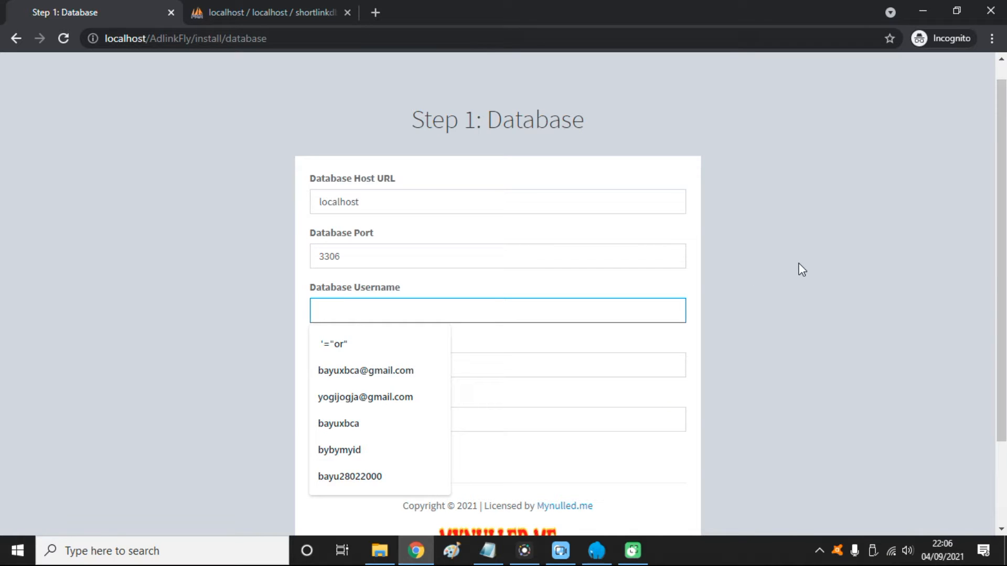
pyautogui.write('root')
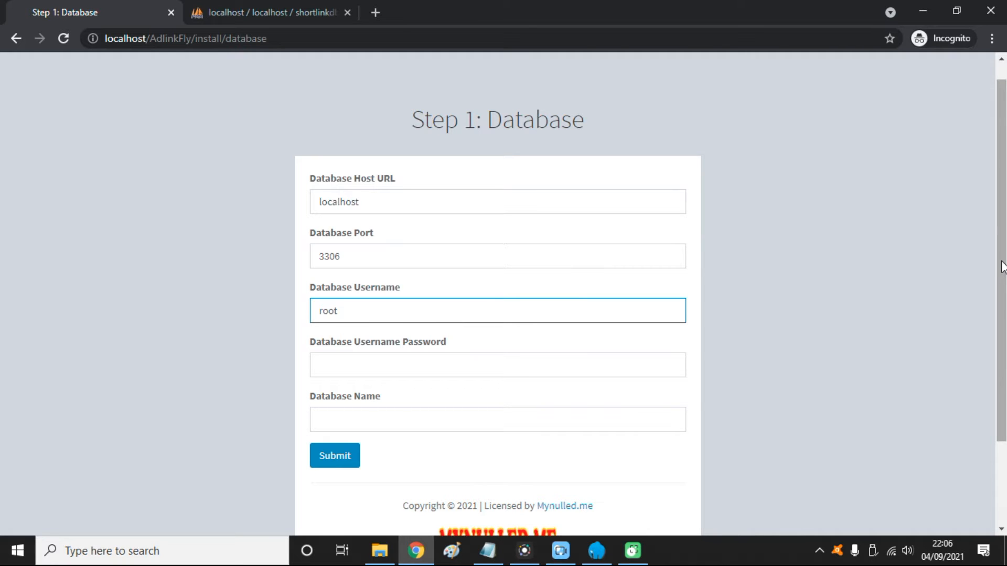
# Step: Leave the database user's password blank and enter shortlinkdb as the database name
pyautogui.scroll(-2, 907, 292)
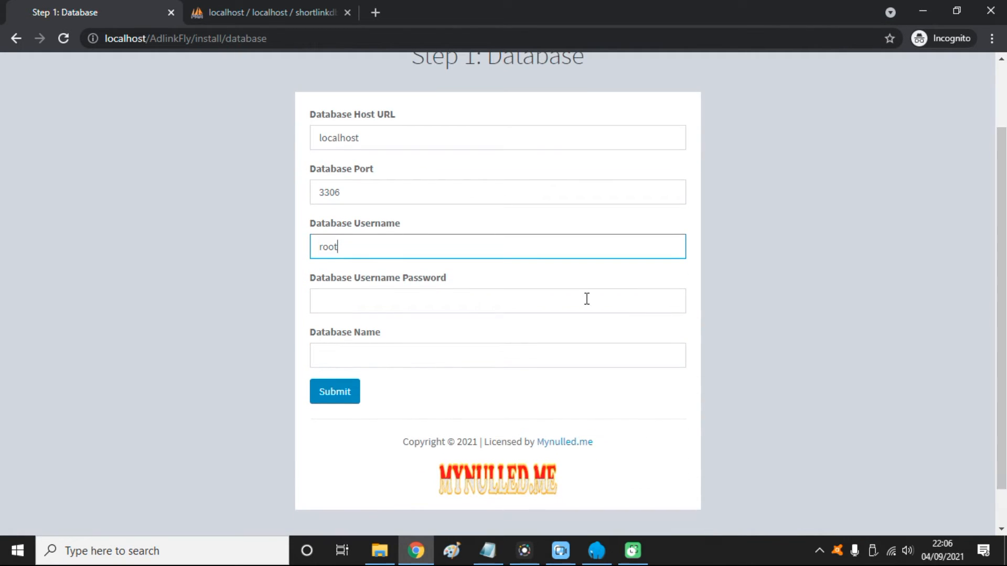
pyautogui.click(825, 247)
pyautogui.click(488, 300)
pyautogui.click(750, 322)
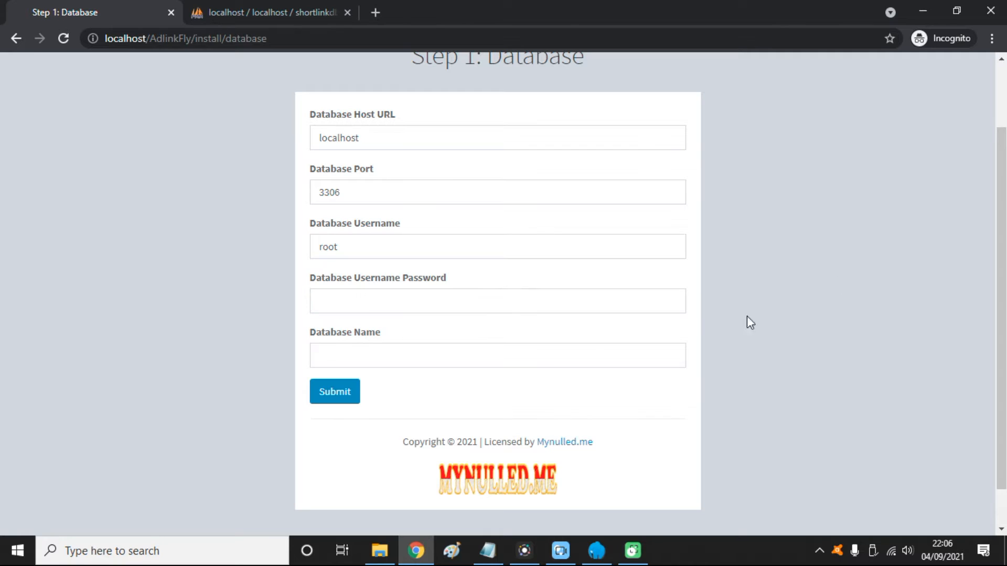
pyautogui.click(466, 303)
pyautogui.click(730, 276)
pyautogui.click(384, 355)
pyautogui.click(791, 294)
pyautogui.click(526, 353)
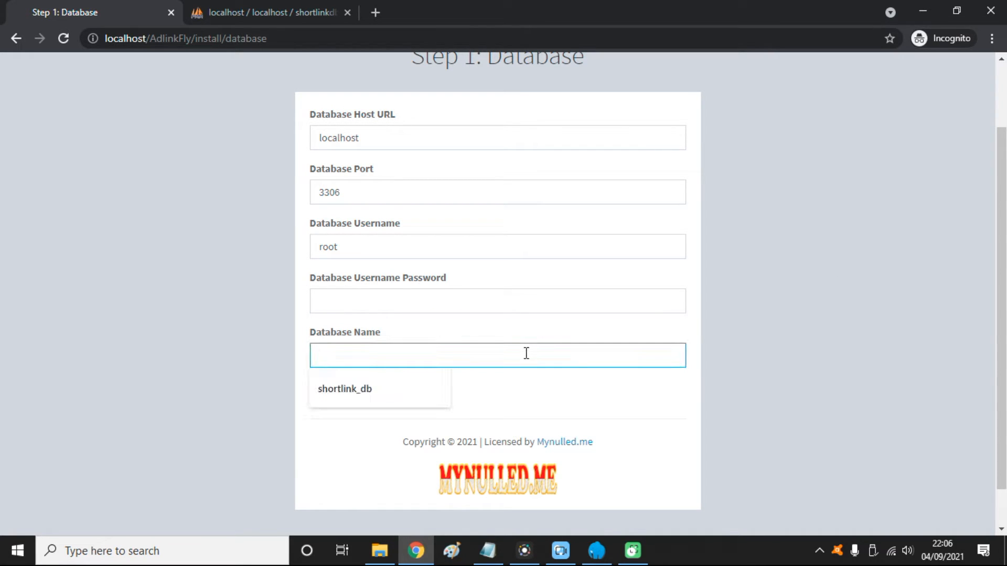
pyautogui.write('shortlinkdb')
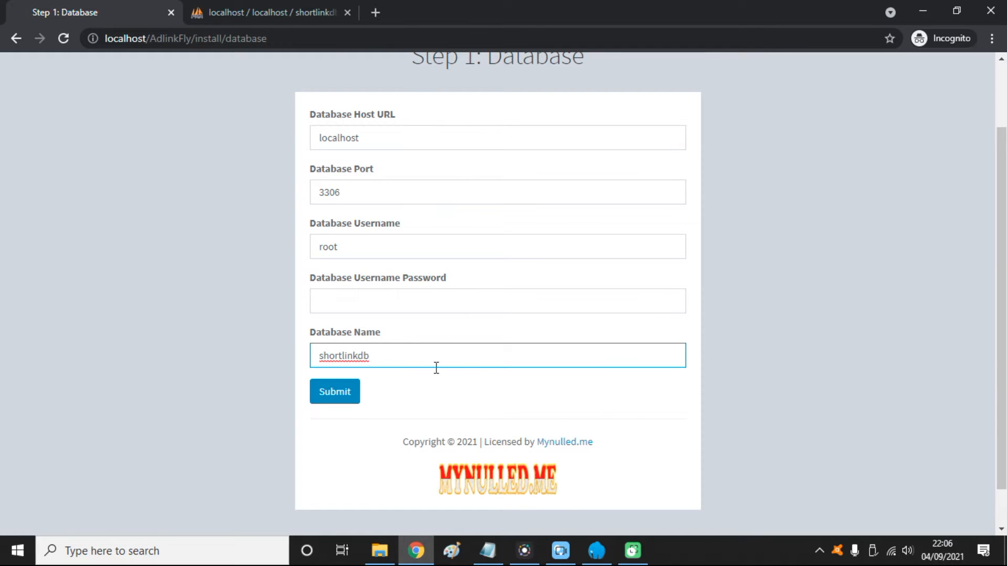
# Step: Compare the database name with phpMyAdmin, and submit the installer's database settings and build the database
pyautogui.click(224, 6)
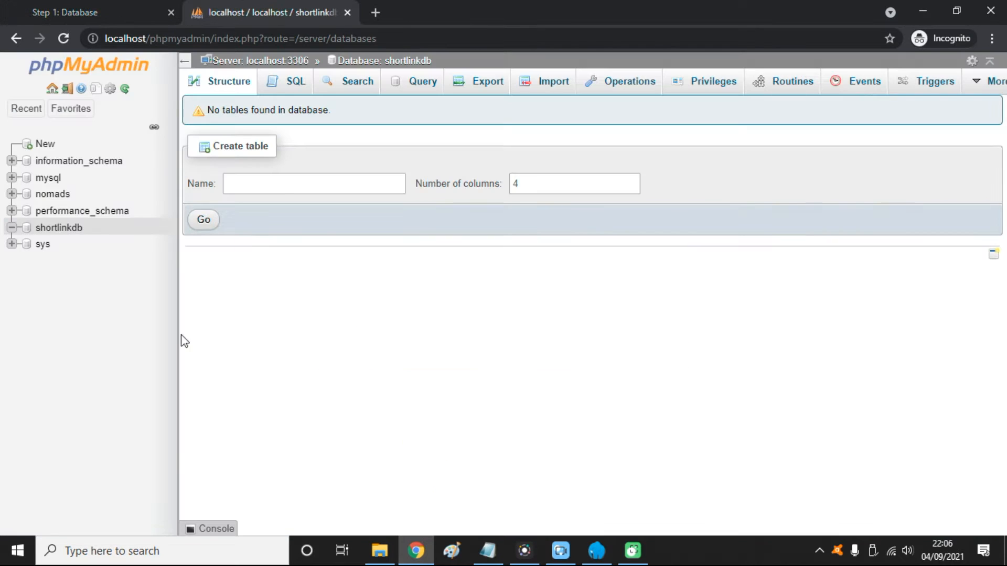
pyautogui.click(81, 10)
pyautogui.click(337, 392)
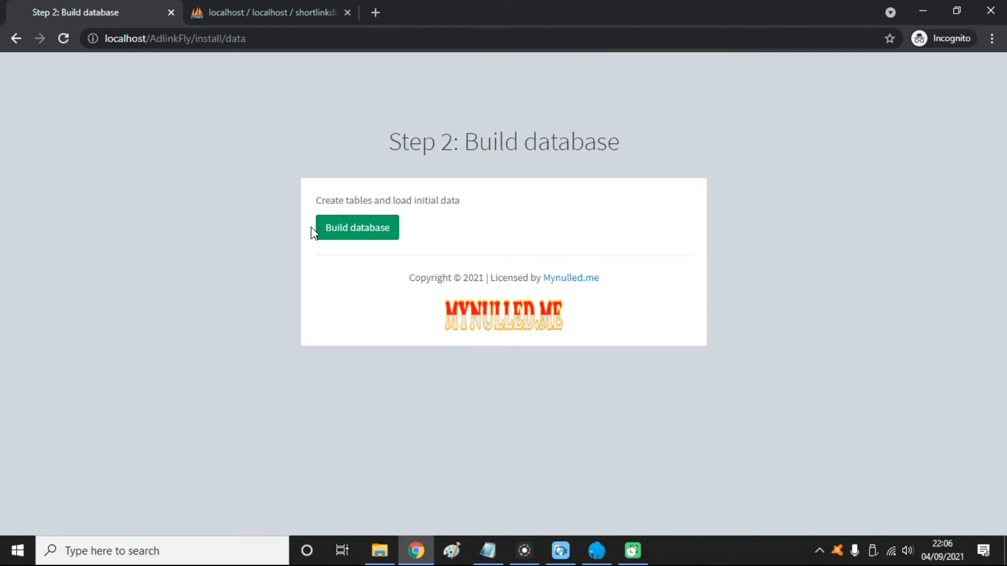
pyautogui.click(370, 228)
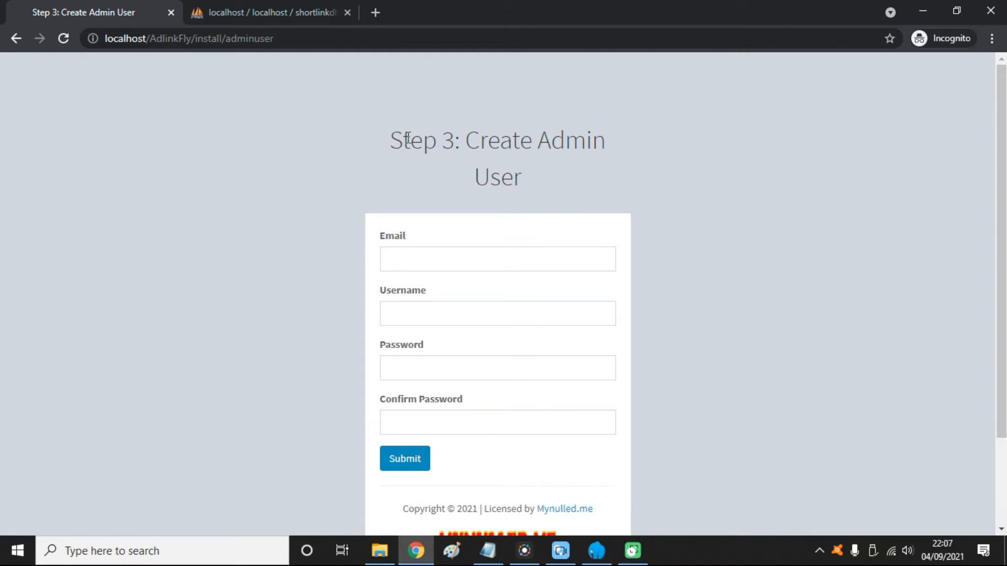
# Step: Examine the fields required on the installer's Create Admin User form
pyautogui.scroll(-2, 1001, 252)
pyautogui.scroll(2, 639, 220)
pyautogui.scroll(-2, 883, 198)
pyautogui.scroll(2, 518, 199)
pyautogui.click(503, 254)
pyautogui.click(733, 249)
pyautogui.scroll(-2, 519, 230)
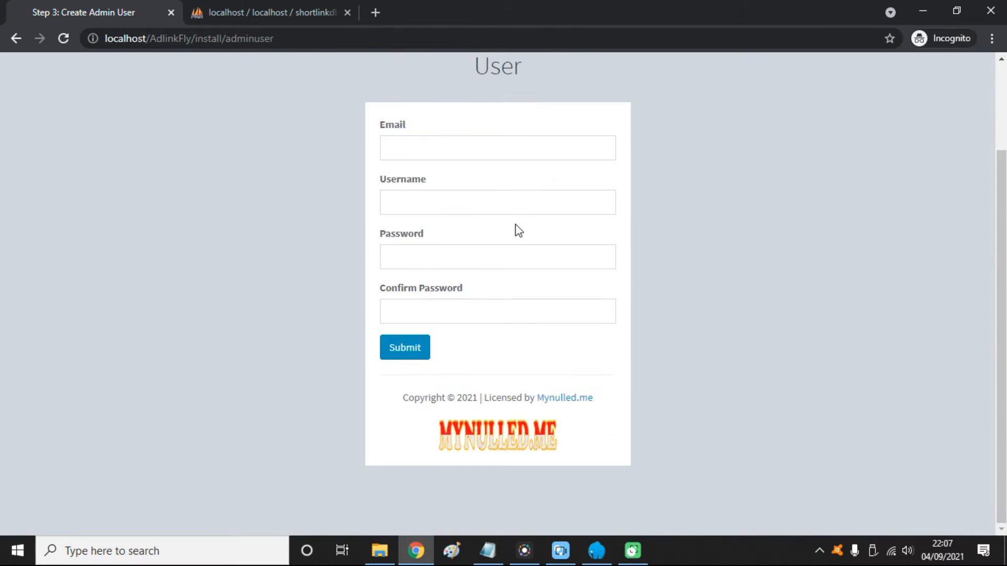
pyautogui.scroll(1, 993, 251)
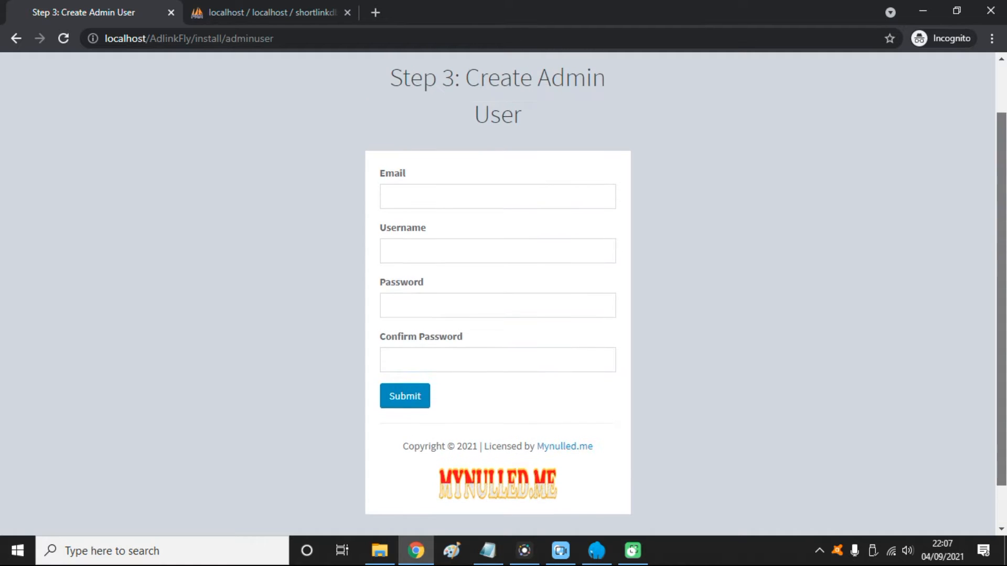
pyautogui.scroll(-1, 985, 257)
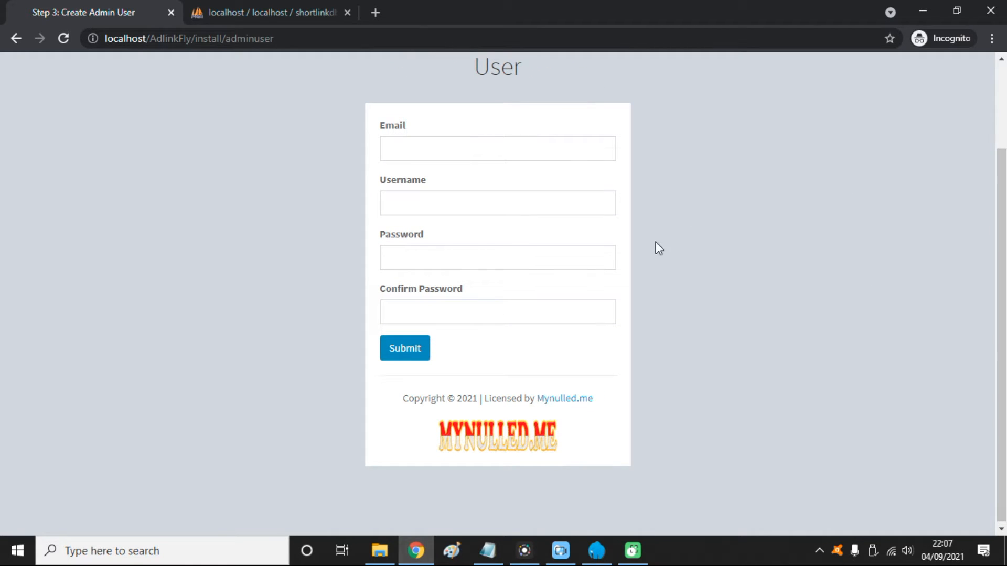
# Step: Try to create the admin user by filling in the email, username, password and password confirmation and submitting the form
pyautogui.click(534, 157)
pyautogui.write('bayux')
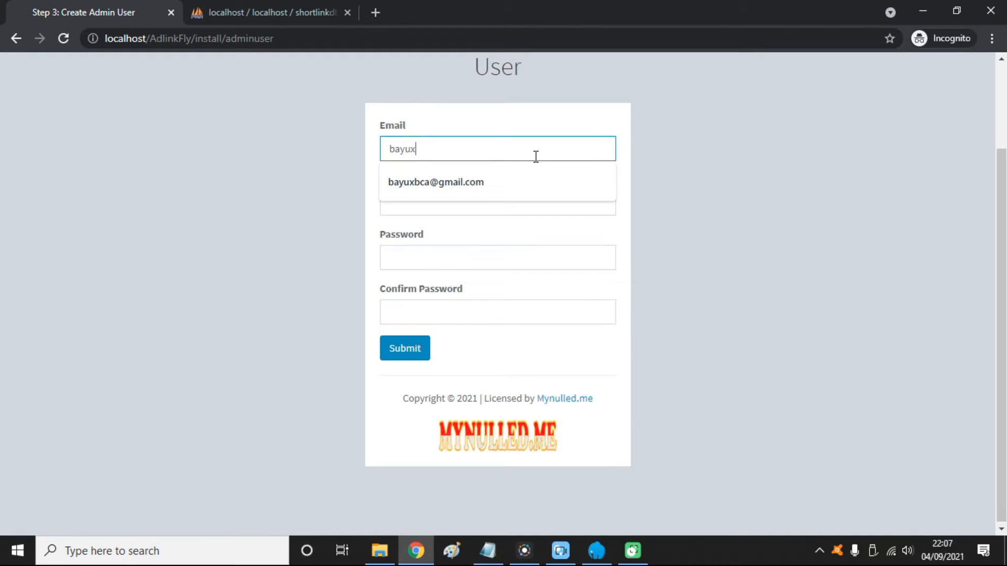
pyautogui.press('Down')
pyautogui.press('Tab')
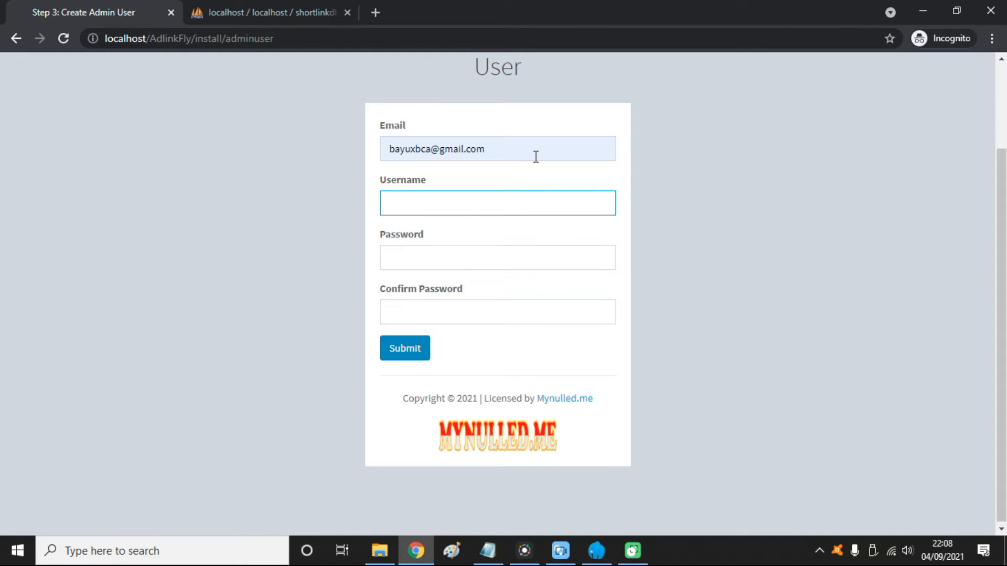
pyautogui.write('bayuxbca')
pyautogui.press('Tab')
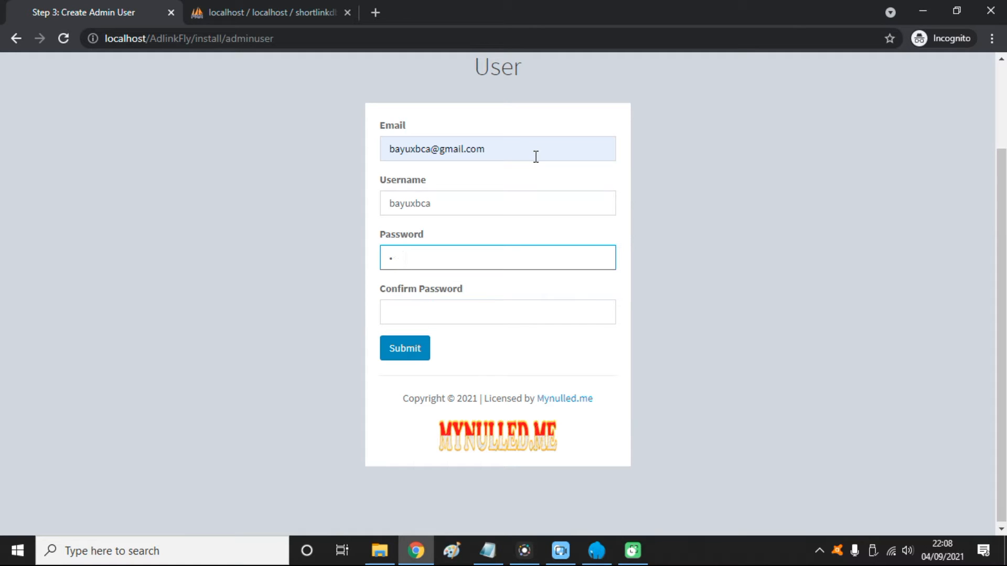
pyautogui.press('Tab')
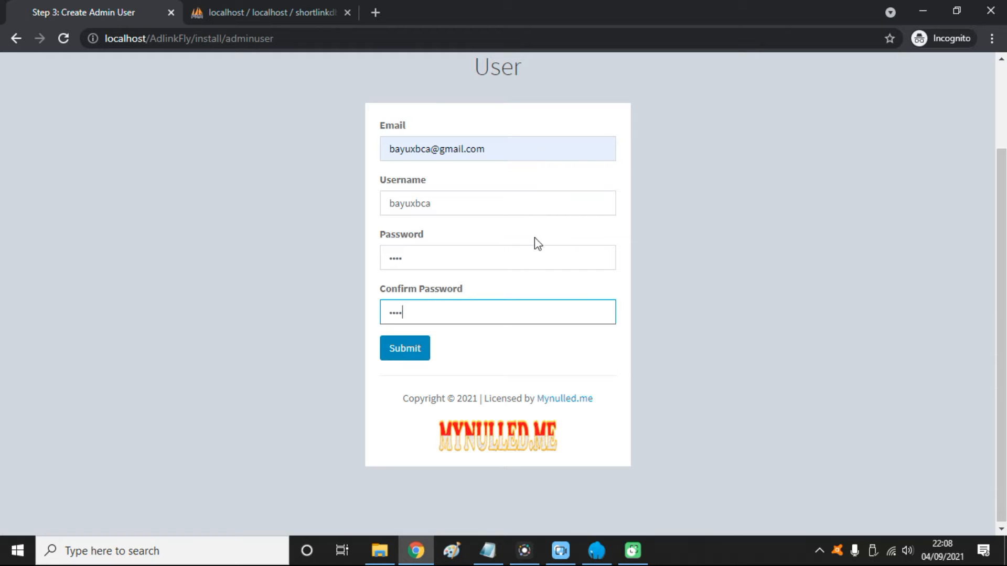
pyautogui.click(410, 344)
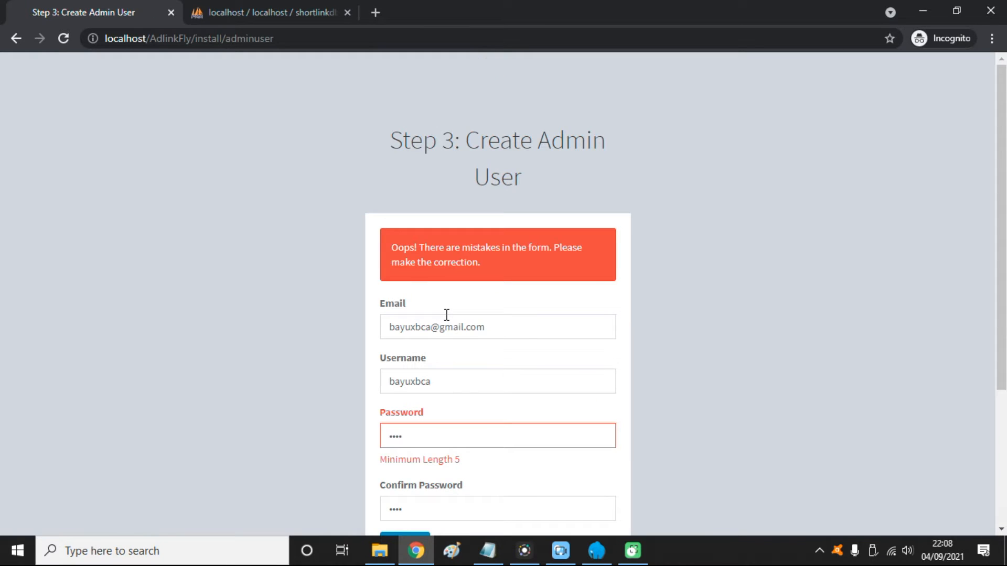
# Step: Lengthen the admin password and its confirmation to meet the minimum length, and resubmit the Create Admin User form
pyautogui.scroll(-3, 728, 303)
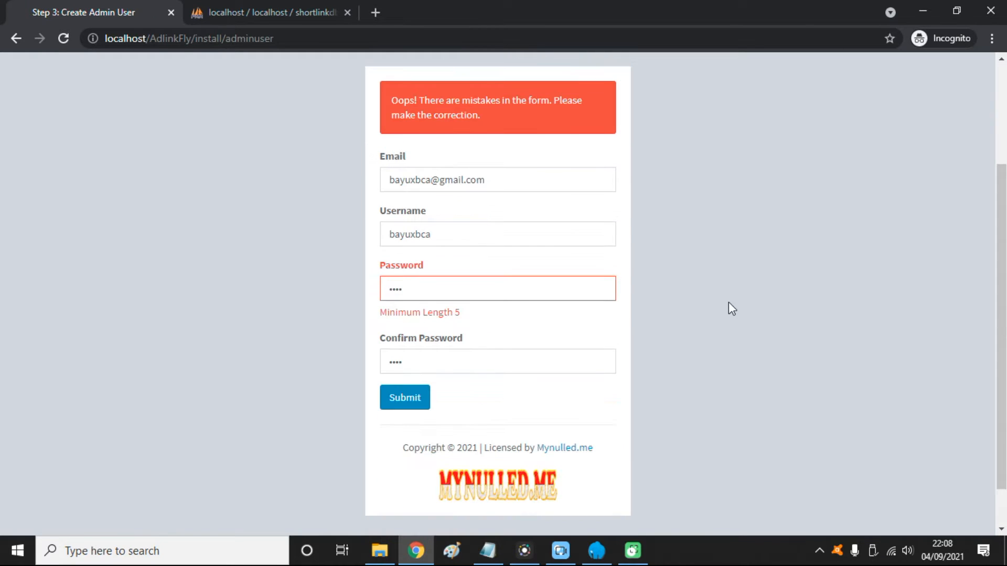
pyautogui.click(540, 292)
pyautogui.write('5')
pyautogui.click(506, 356)
pyautogui.write('5')
pyautogui.click(412, 406)
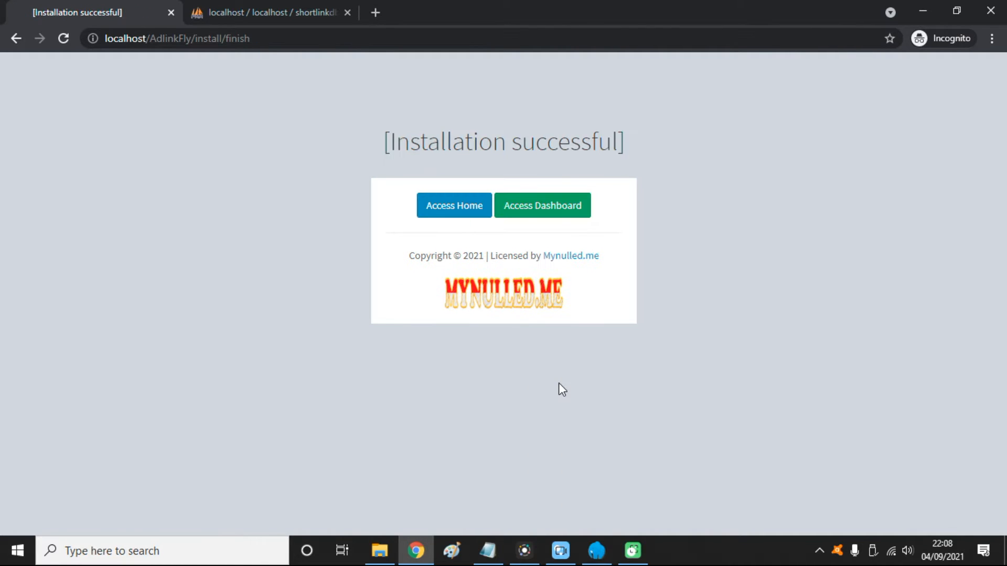
# Step: Open the dashboard sign-in page and the site's home page in separate new tabs from the installation finish page
pyautogui.moveTo(383, 142); pyautogui.dragTo(654, 143)
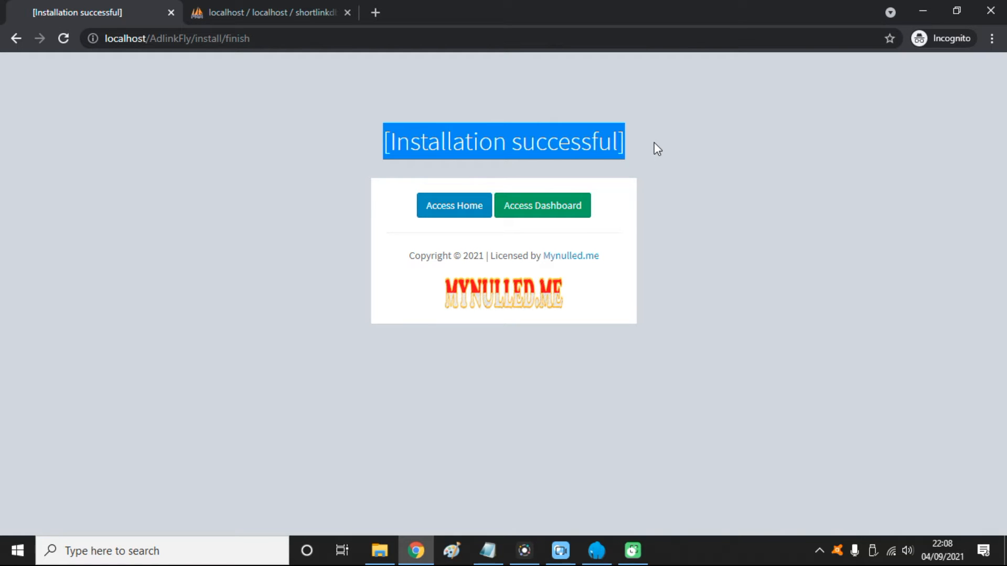
pyautogui.click(654, 142)
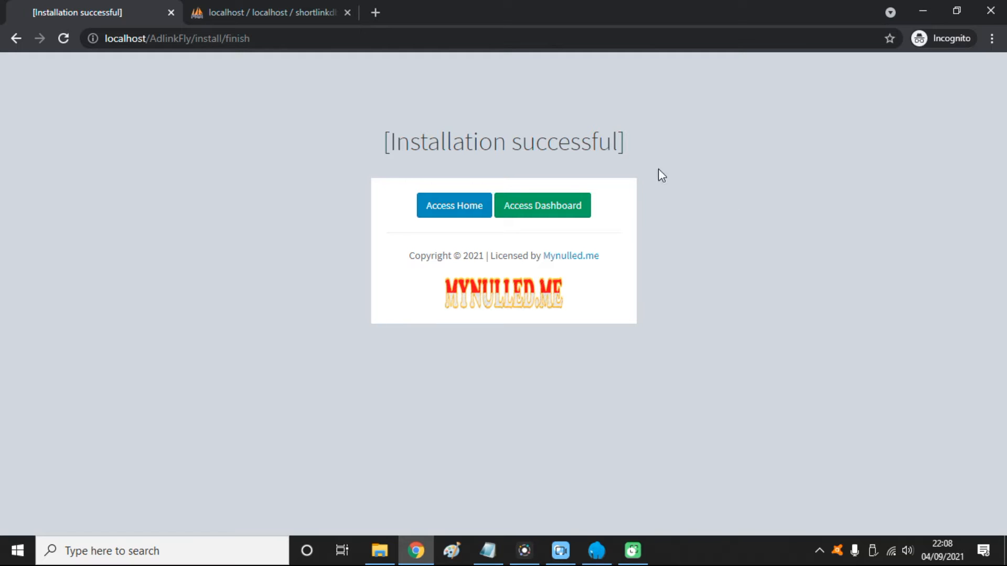
pyautogui.middleClick(568, 213)
pyautogui.middleClick(479, 214)
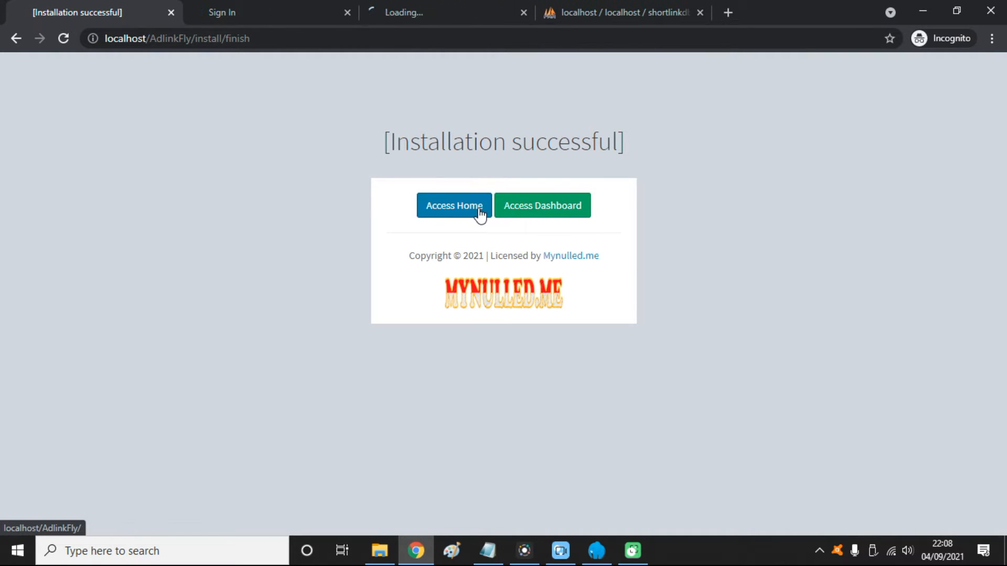
pyautogui.click(430, 8)
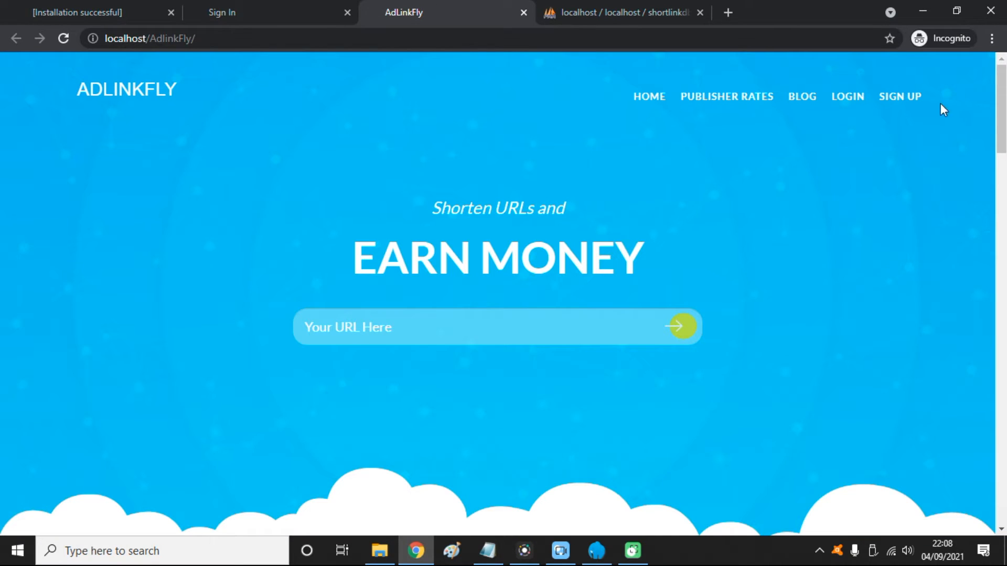
# Step: Examine the sections of the shortener's home page from its header to its footer
pyautogui.moveTo(1002, 116)
pyautogui.mouseDown()
pyautogui.moveTo(977, 262)
pyautogui.moveTo(976, 407)
pyautogui.moveTo(1004, 454)
pyautogui.moveTo(1001, 119)
pyautogui.moveTo(992, 110)
pyautogui.mouseUp()
pyautogui.scroll(-3, 459, 224)
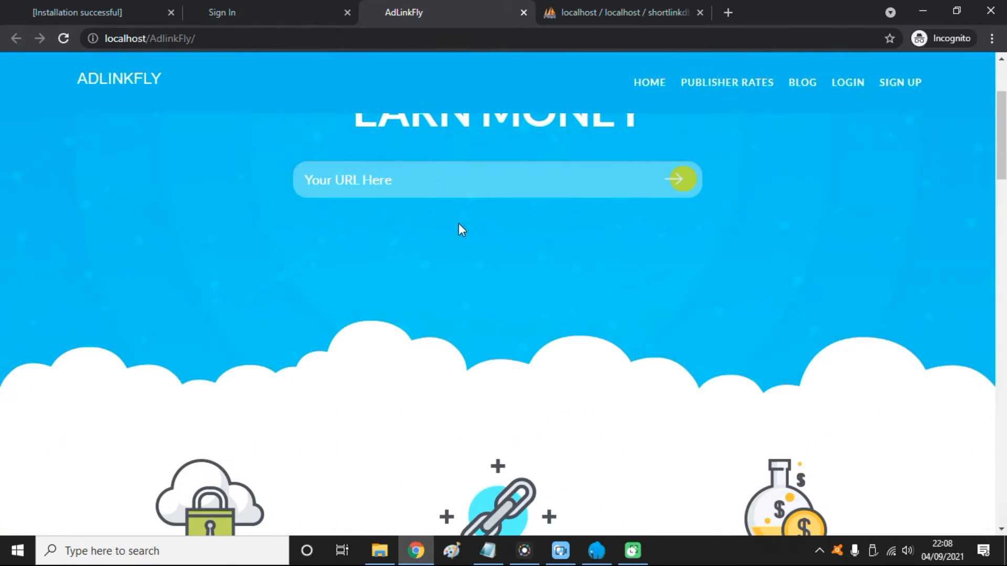
pyautogui.scroll(-8, 458, 223)
pyautogui.moveTo(1001, 241); pyautogui.dragTo(998, 76)
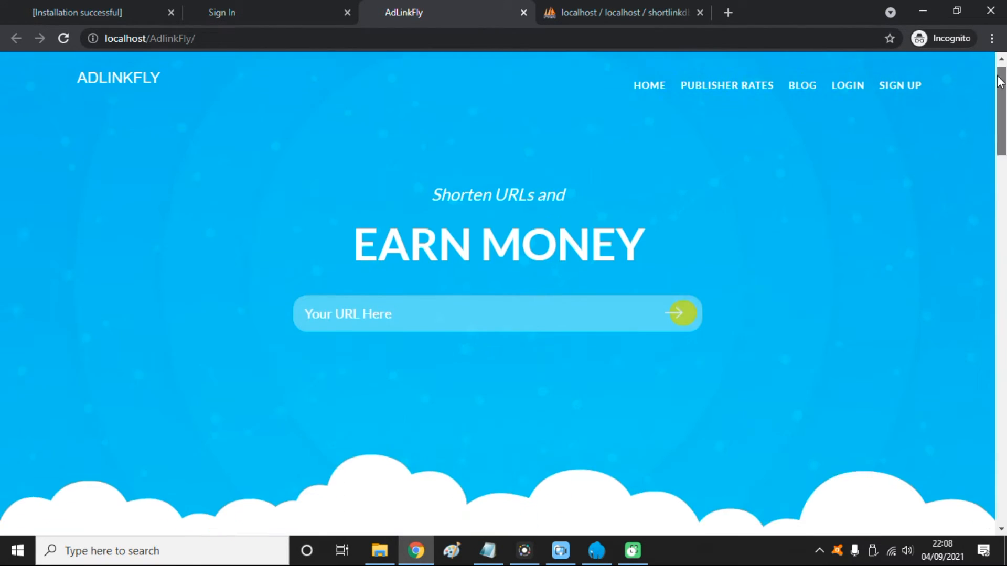
pyautogui.scroll(-15, 419, 105)
pyautogui.scroll(-9, 681, 342)
pyautogui.scroll(14, 688, 344)
pyautogui.scroll(8, 768, 349)
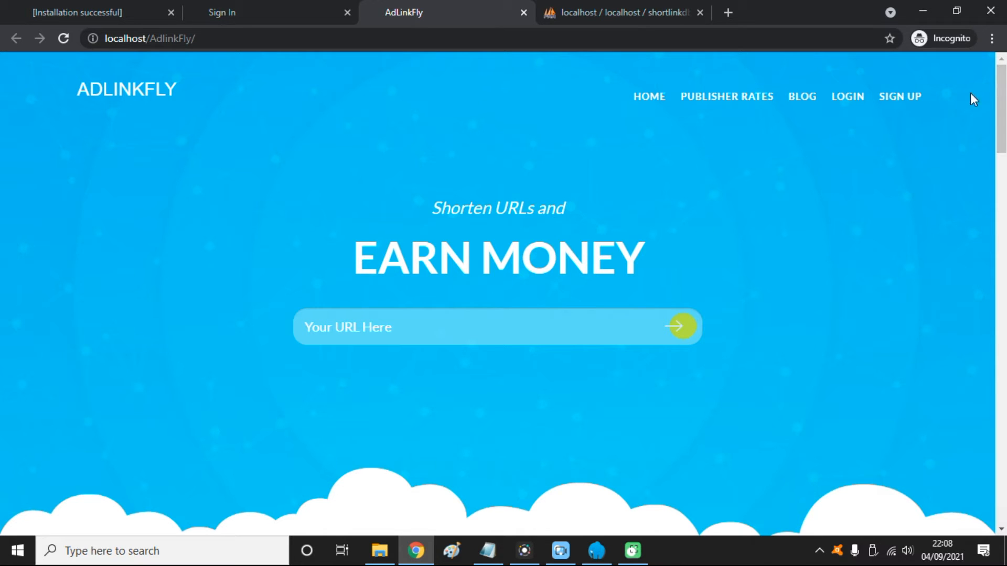
pyautogui.moveTo(1001, 94)
pyautogui.mouseDown()
pyautogui.moveTo(1001, 472)
pyautogui.moveTo(1002, 97)
pyautogui.mouseUp()
# Step: Revisit the installation finish page and the sign-in page, and check the home page's header and menu after reloading it
pyautogui.click(146, 4)
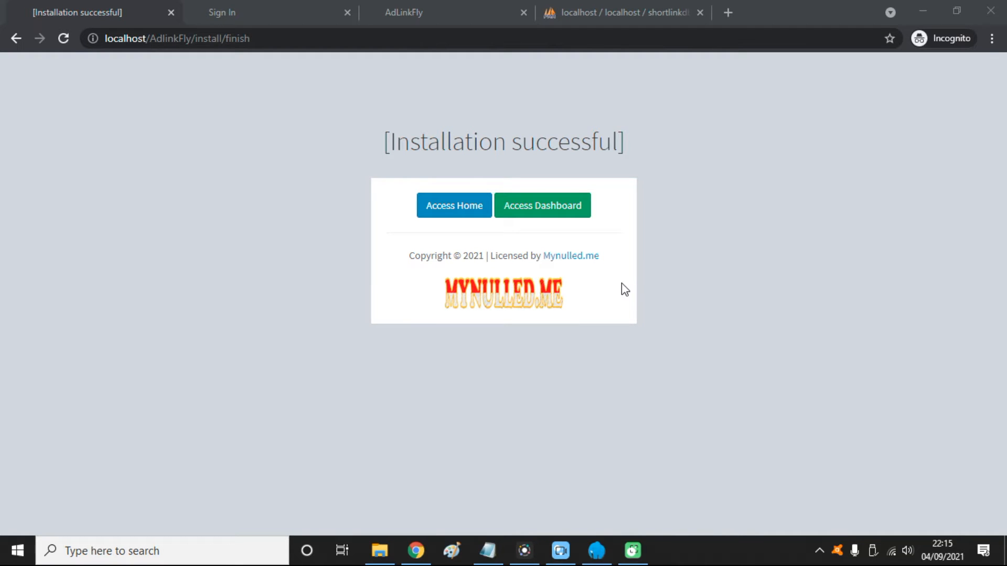
pyautogui.click(250, 3)
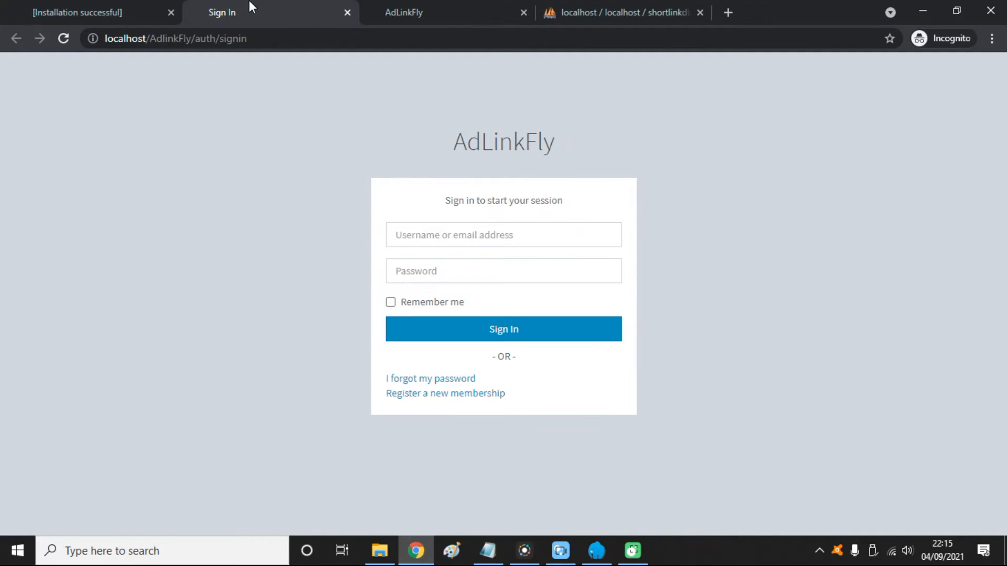
pyautogui.click(452, 8)
pyautogui.scroll(-3, 97, 120)
pyautogui.scroll(3, 97, 120)
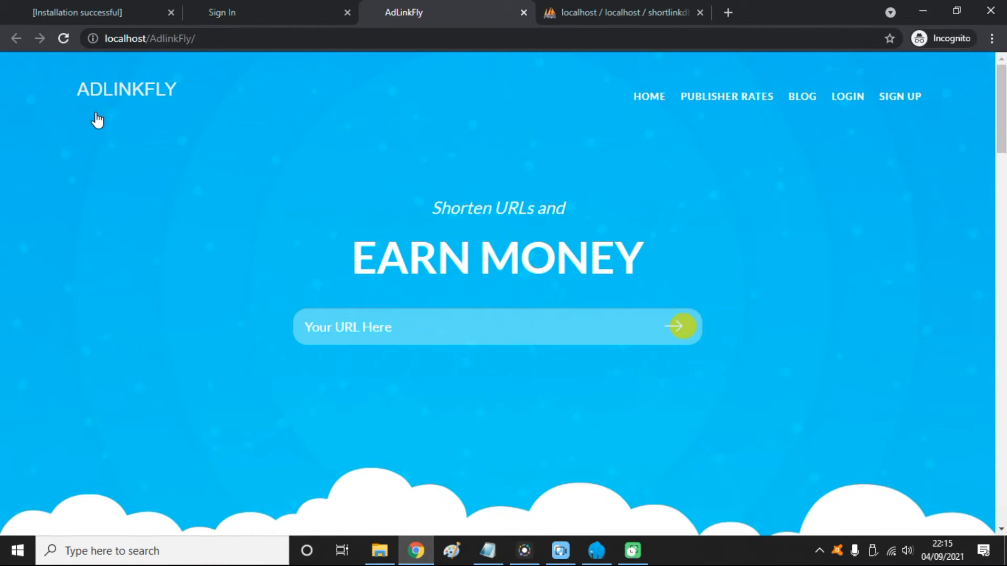
pyautogui.moveTo(313, 93); pyautogui.dragTo(83, 90)
pyautogui.moveTo(273, 92); pyautogui.dragTo(668, 102)
pyautogui.press('F5')
# Step: Look through the site's Publisher Rates, Blog and Login pages, and return to the home page
pyautogui.click(722, 101)
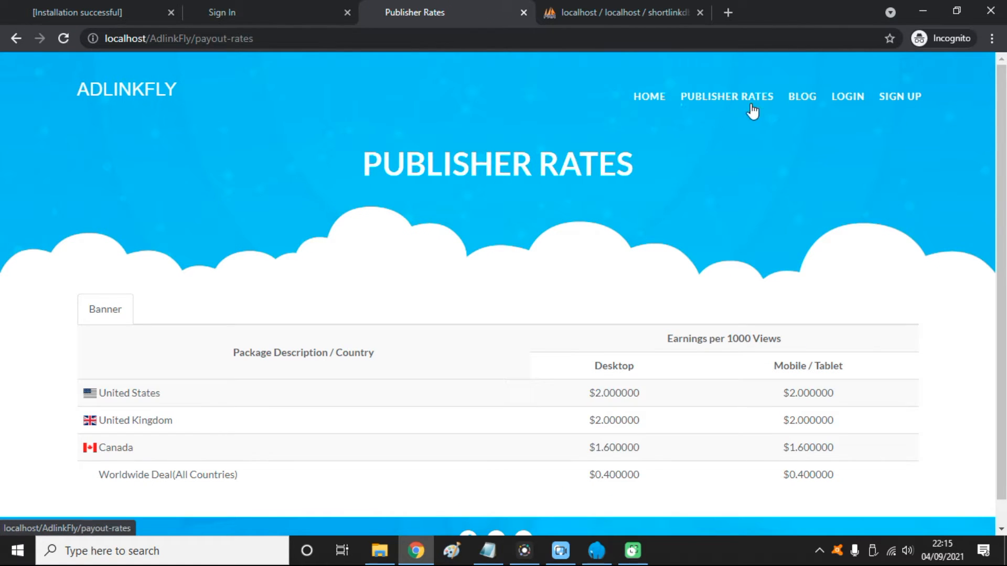
pyautogui.click(802, 99)
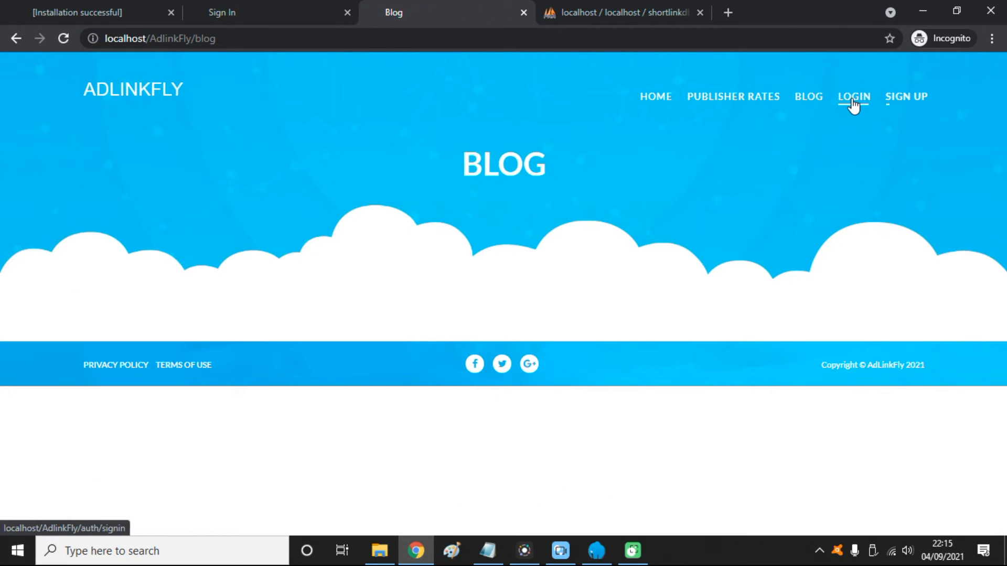
pyautogui.click(853, 100)
pyautogui.click(16, 38)
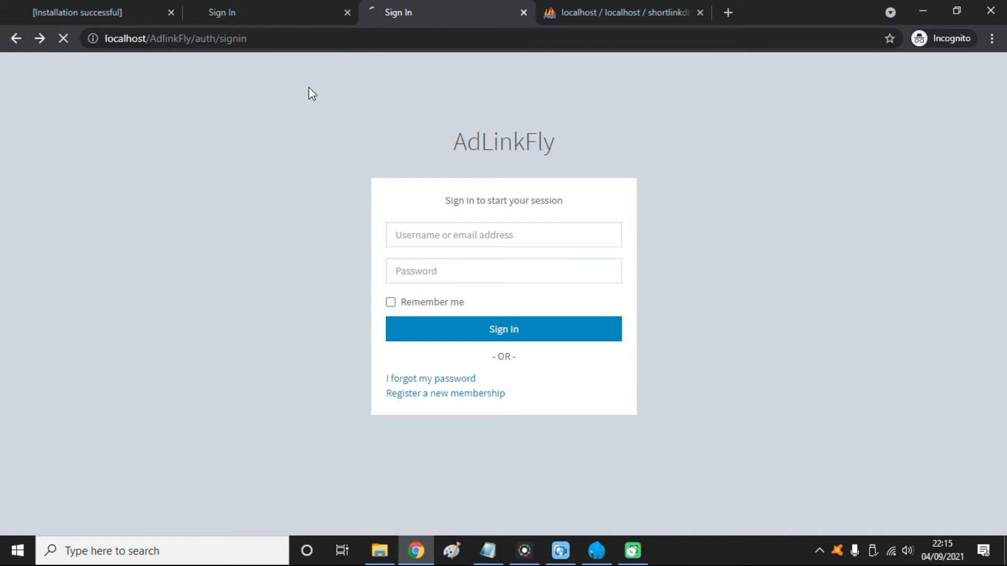
pyautogui.click(663, 100)
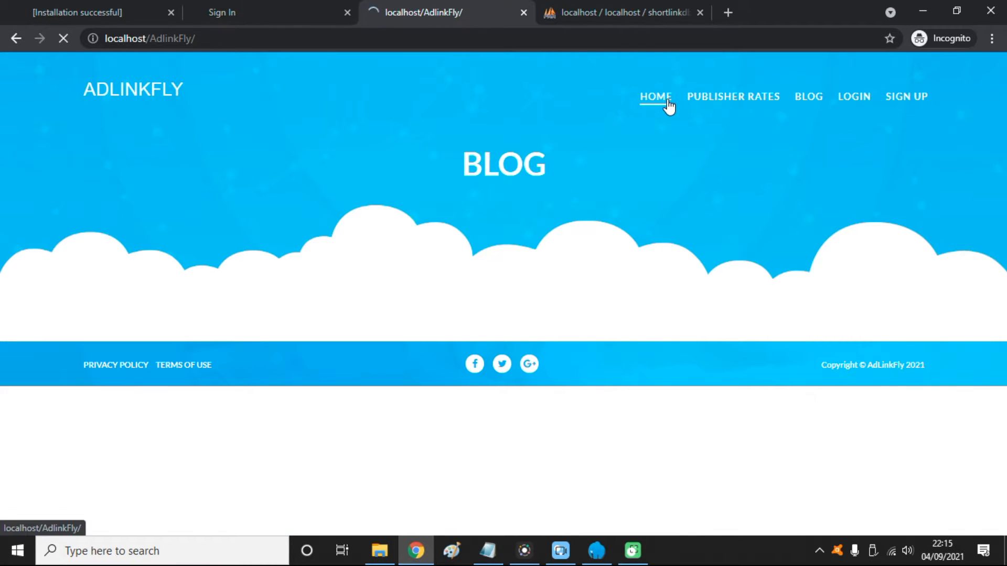
pyautogui.moveTo(1003, 115)
pyautogui.mouseDown()
pyautogui.moveTo(1003, 491)
pyautogui.moveTo(1003, 130)
pyautogui.mouseUp()
# Step: Sign in to AdLinkFly with the admin username and account password
pyautogui.click(276, 4)
pyautogui.hotkey('ctrl', 'Tab')
pyautogui.click(235, 5)
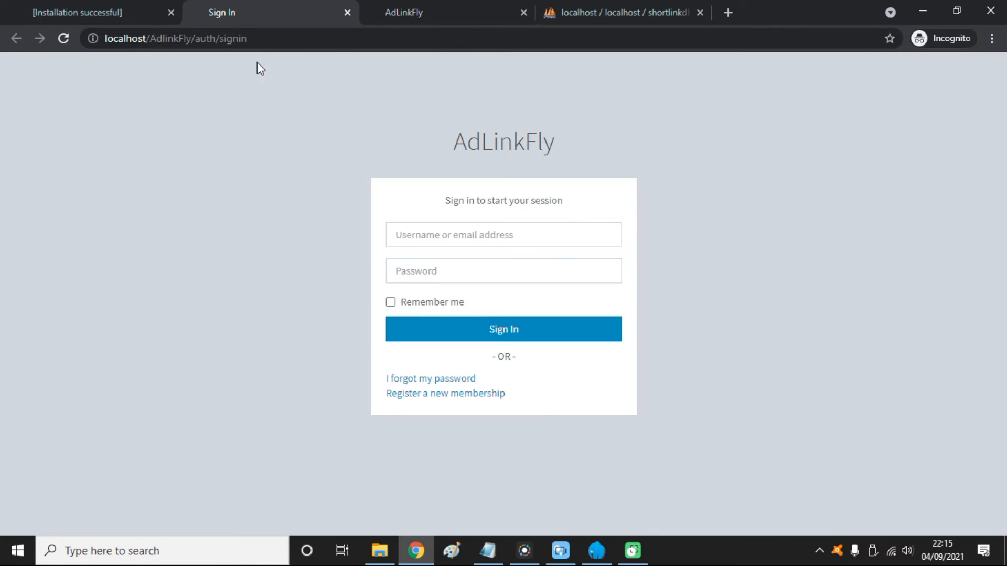
pyautogui.click(549, 241)
pyautogui.write('bayuxbca')
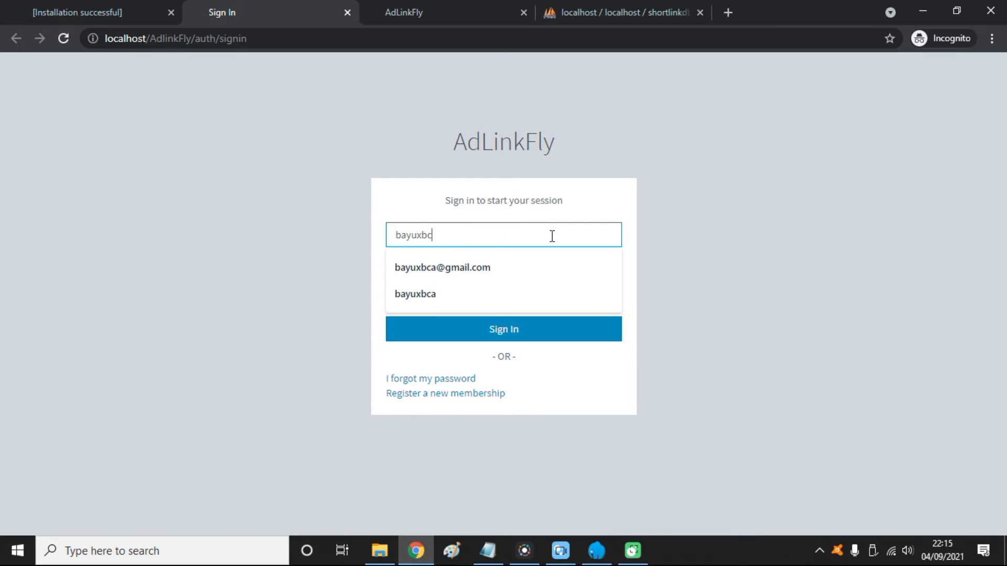
pyautogui.press('Tab')
pyautogui.write('•')
pyautogui.press('BackSpace')
pyautogui.write('•••')
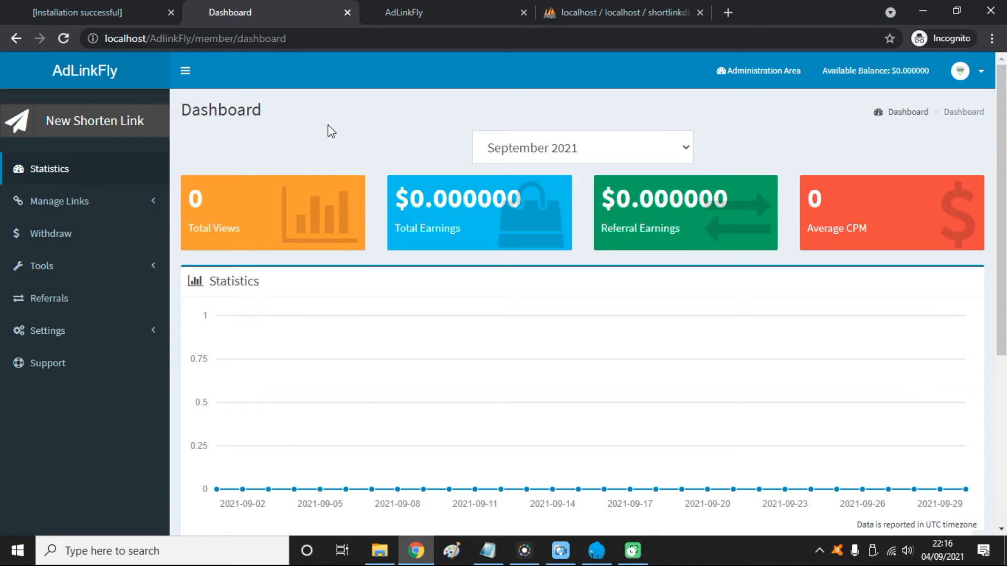
# Step: Review the member dashboard's statistics and open the Administration Area
pyautogui.scroll(-5, 527, 148)
pyautogui.scroll(5, 663, 227)
pyautogui.click(755, 71)
pyautogui.scroll(-4, 575, 152)
# Step: Check the site name shown in the home page's header
pyautogui.click(423, 14)
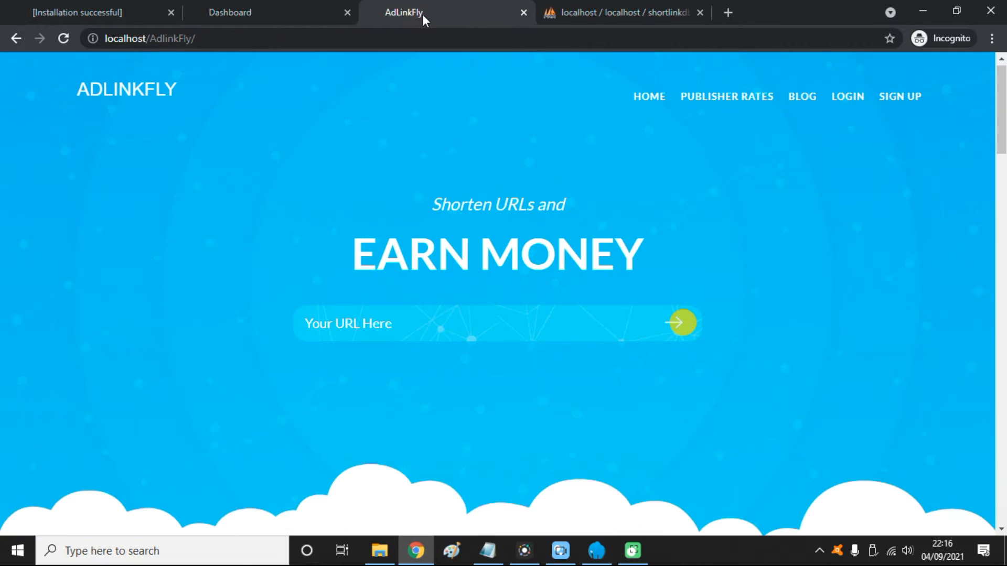
pyautogui.moveTo(1000, 149)
pyautogui.mouseDown()
pyautogui.moveTo(999, 456)
pyautogui.moveTo(999, 142)
pyautogui.mouseUp()
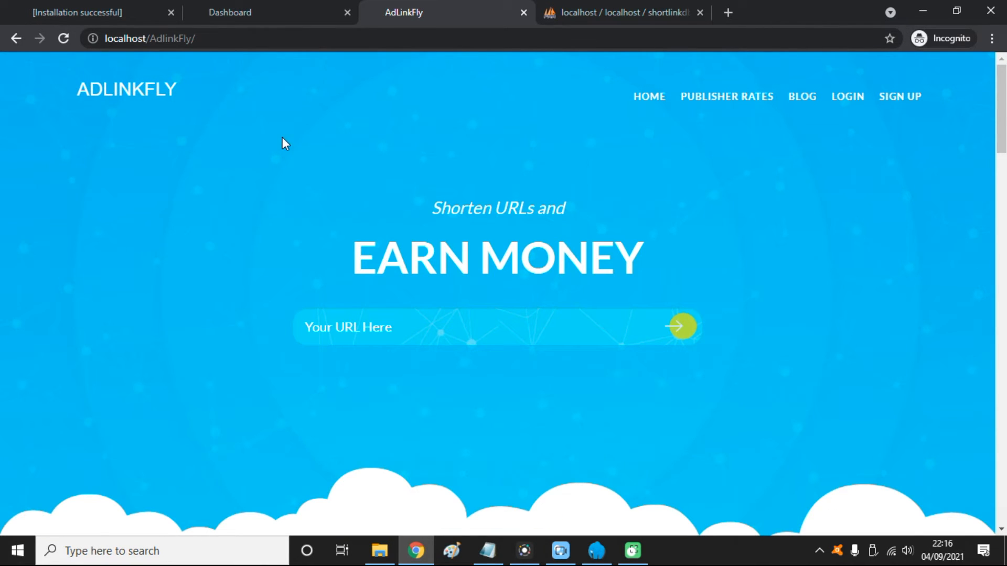
pyautogui.moveTo(234, 87); pyautogui.dragTo(133, 88)
# Step: Open the site's general settings page from the admin dashboard
pyautogui.click(281, 3)
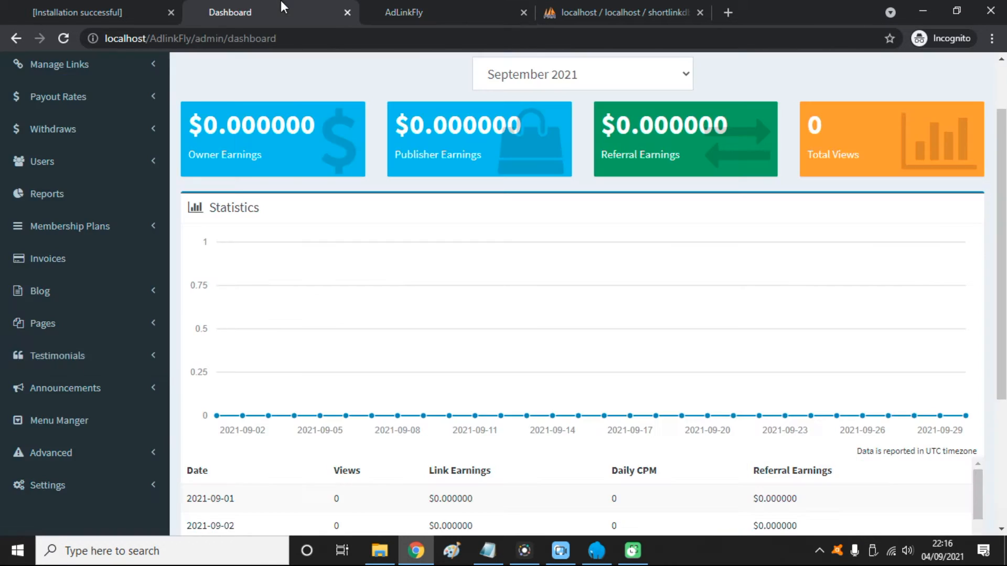
pyautogui.scroll(-4, 74, 356)
pyautogui.click(113, 292)
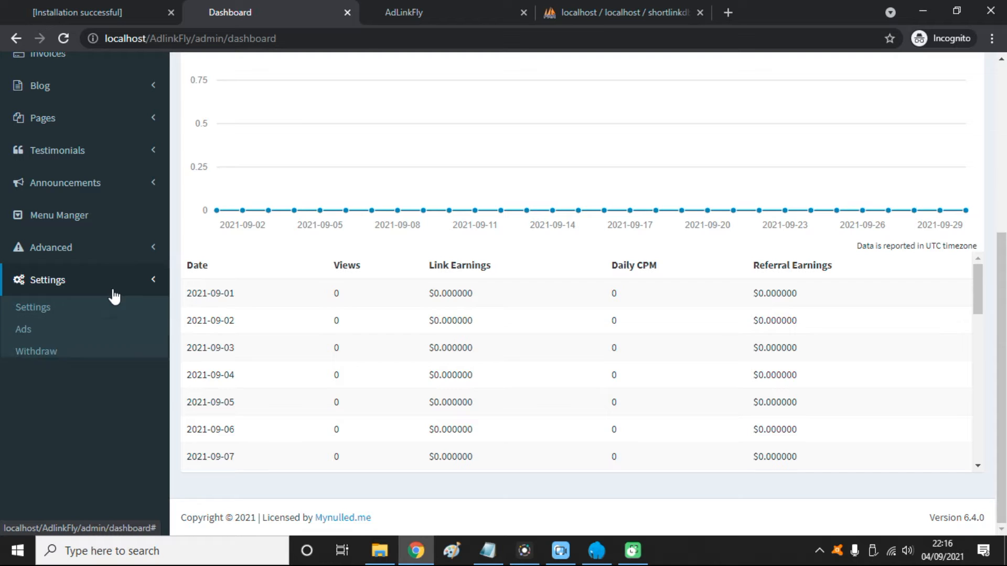
pyautogui.click(99, 315)
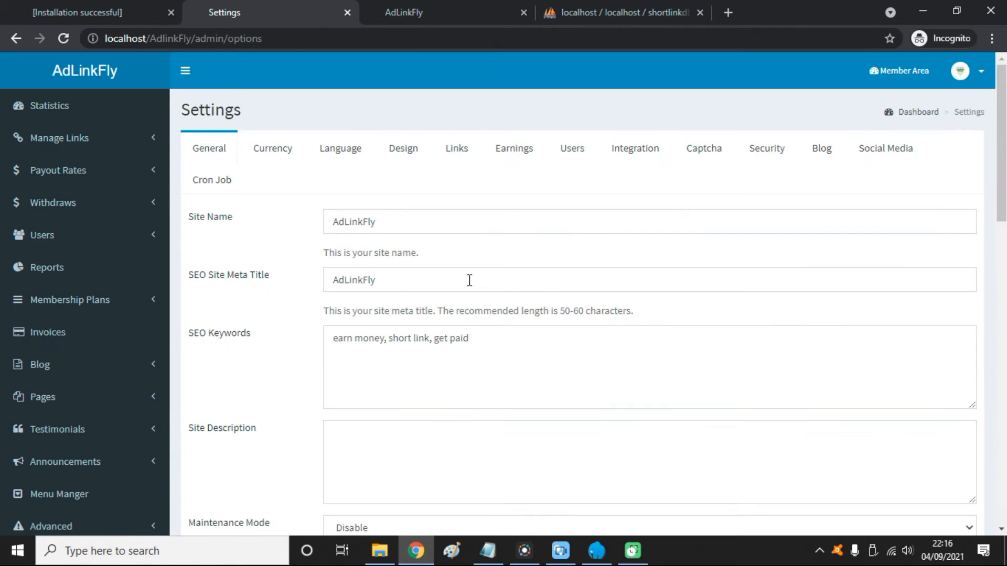
# Step: Set the Site Name to NamaSitusSaya and save the general settings
pyautogui.click(419, 10)
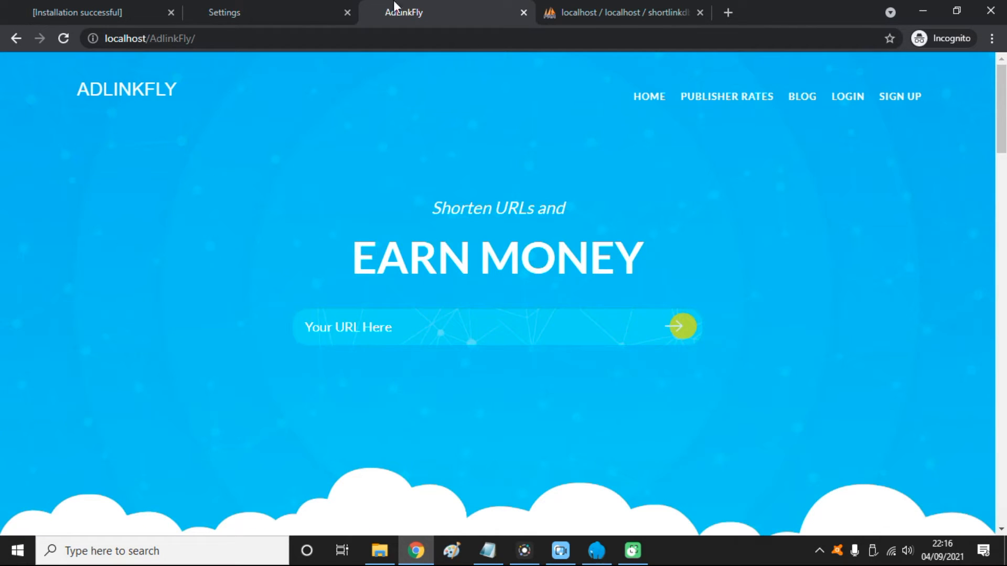
pyautogui.click(355, 10)
pyautogui.doubleClick(483, 215)
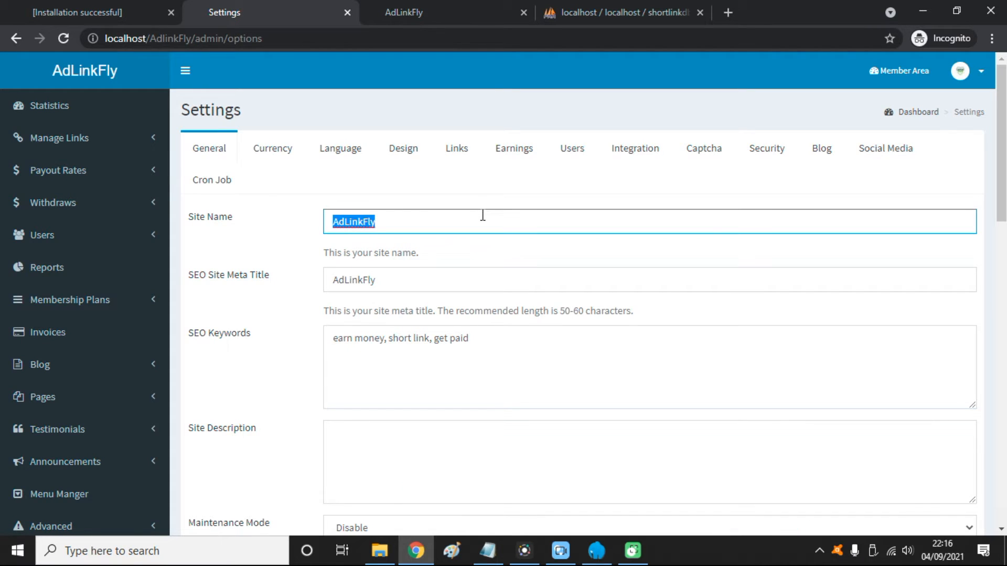
pyautogui.write('Nama')
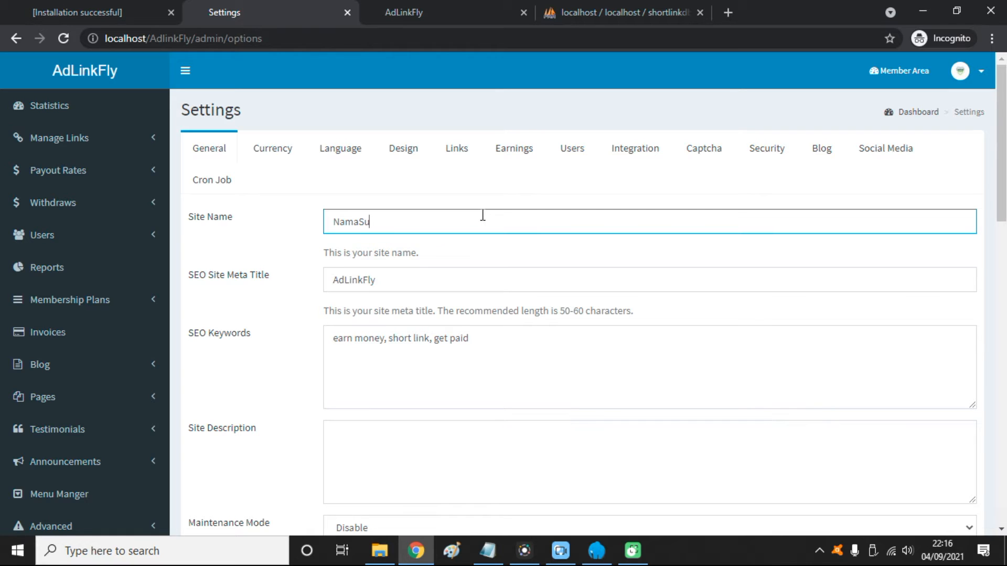
pyautogui.write('SitusSAya')
pyautogui.press('BackSpace')
pyautogui.press('BackSpace')
pyautogui.press('BackSpace')
pyautogui.write('aya')
pyautogui.doubleClick(445, 280)
pyautogui.scroll(-20, 444, 280)
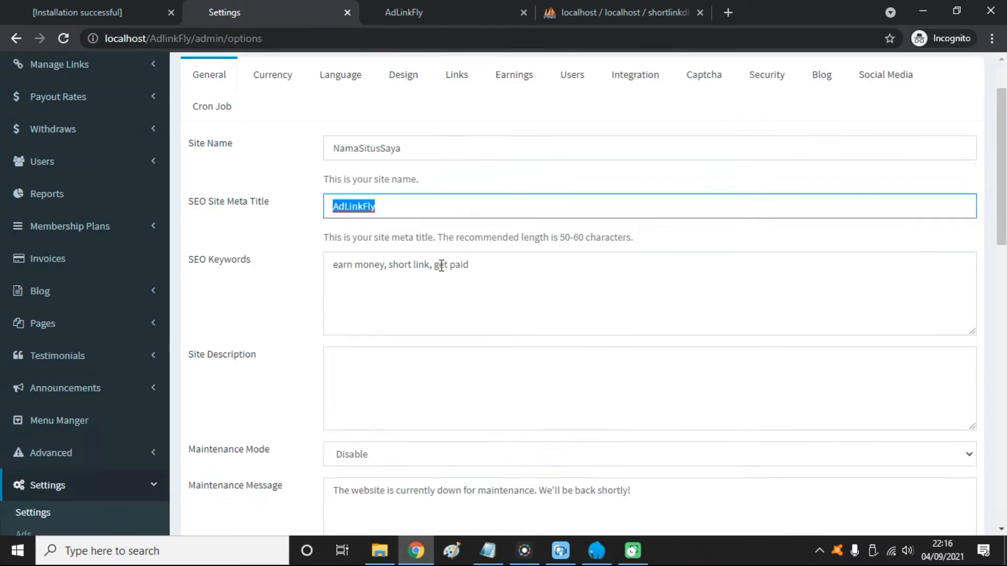
pyautogui.click(202, 474)
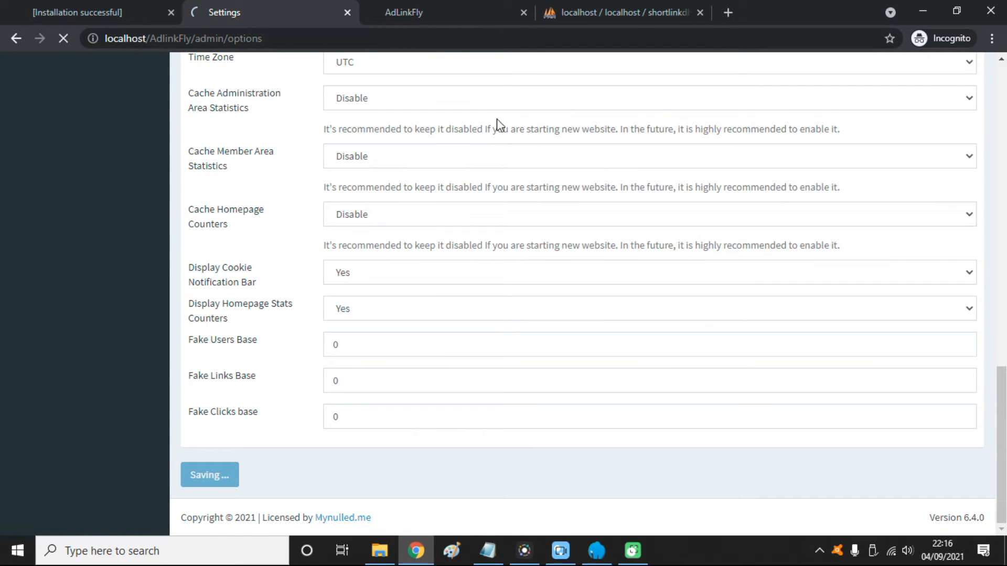
# Step: Reload the home page and check the site name in its header and the page's title
pyautogui.click(453, 16)
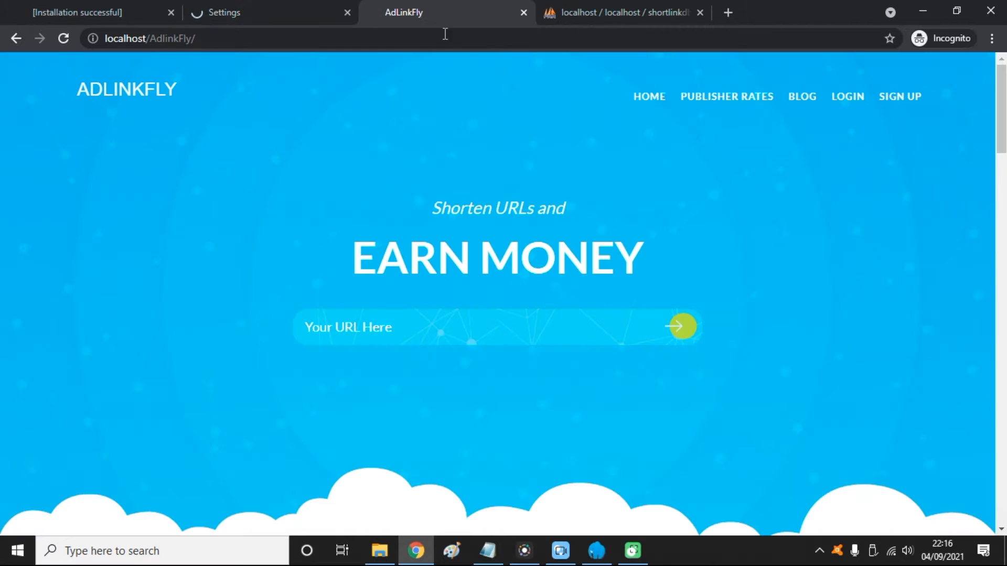
pyautogui.click(250, 3)
pyautogui.click(423, 3)
pyautogui.press('F5')
pyautogui.moveTo(256, 88); pyautogui.dragTo(233, 92)
pyautogui.press('F5')
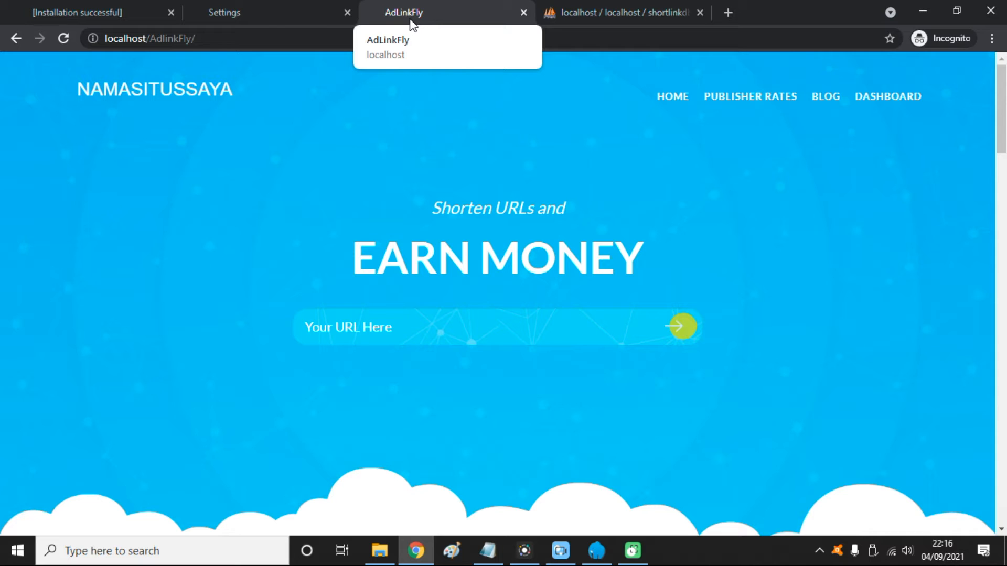
# Step: Set the SEO Site Meta Title to "NamaSitusSaya - Free Shortlink For U" and save the general settings
pyautogui.click(308, 8)
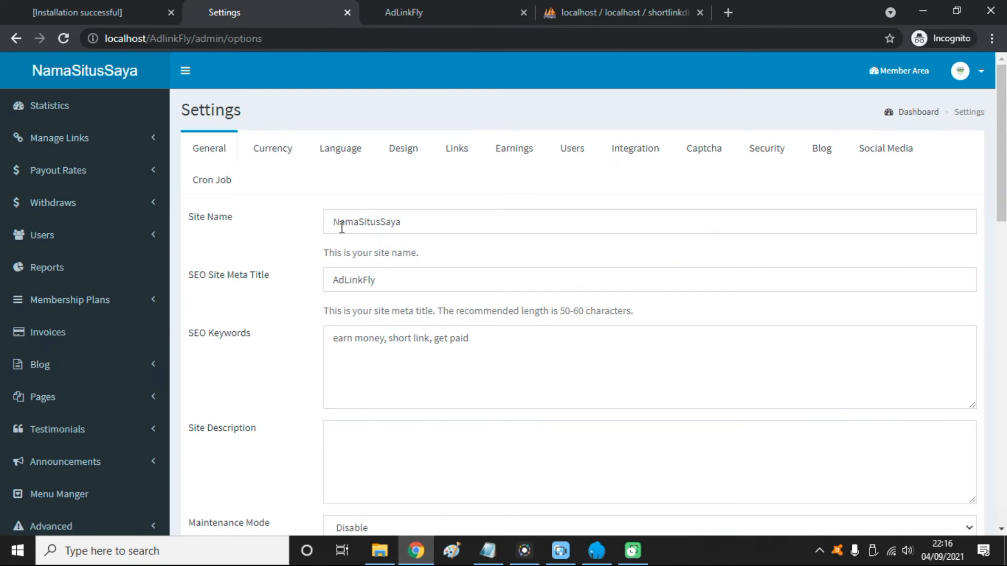
pyautogui.doubleClick(422, 278)
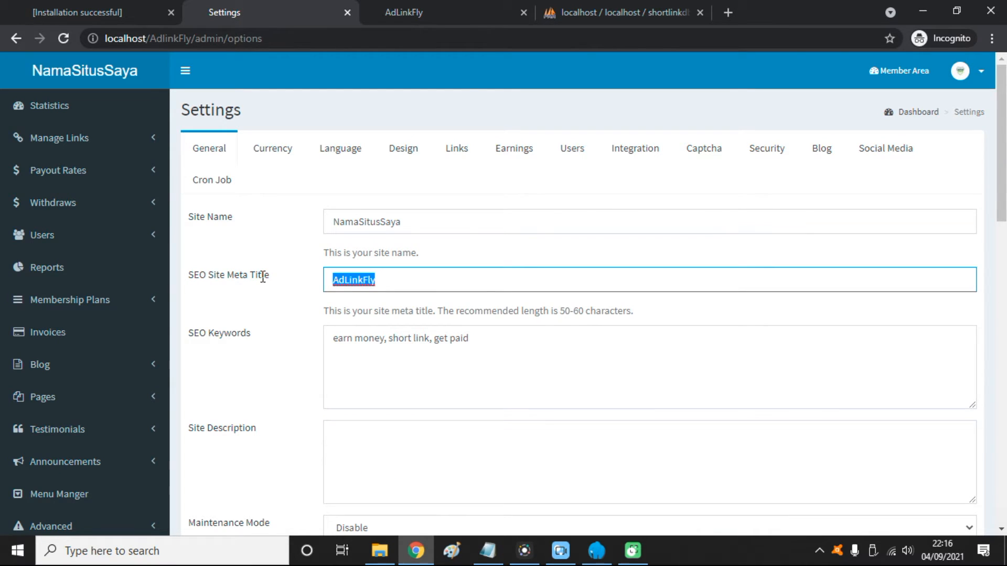
pyautogui.moveTo(194, 275); pyautogui.dragTo(307, 283)
pyautogui.doubleClick(369, 278)
pyautogui.write('NamaSitus')
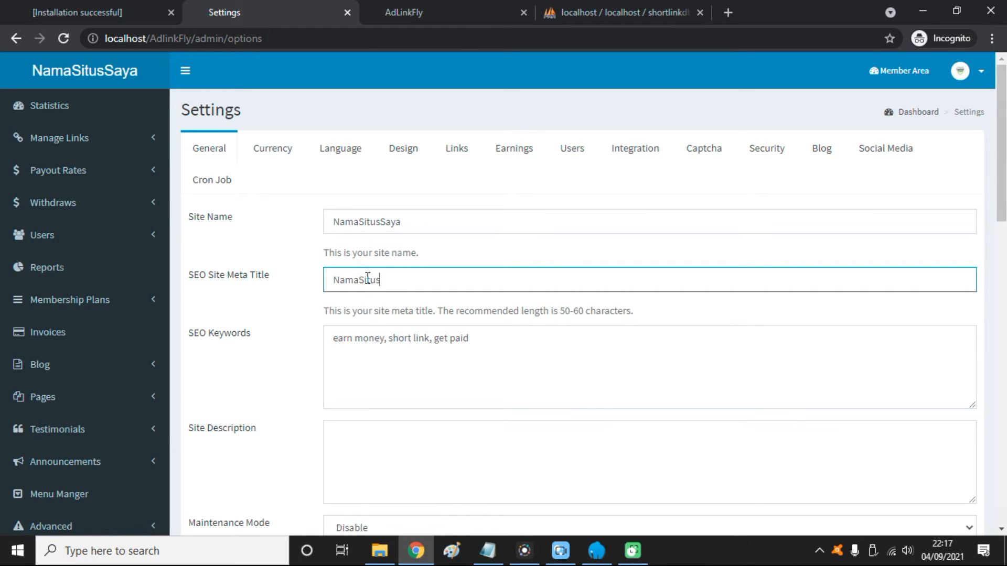
pyautogui.write('Saya -')
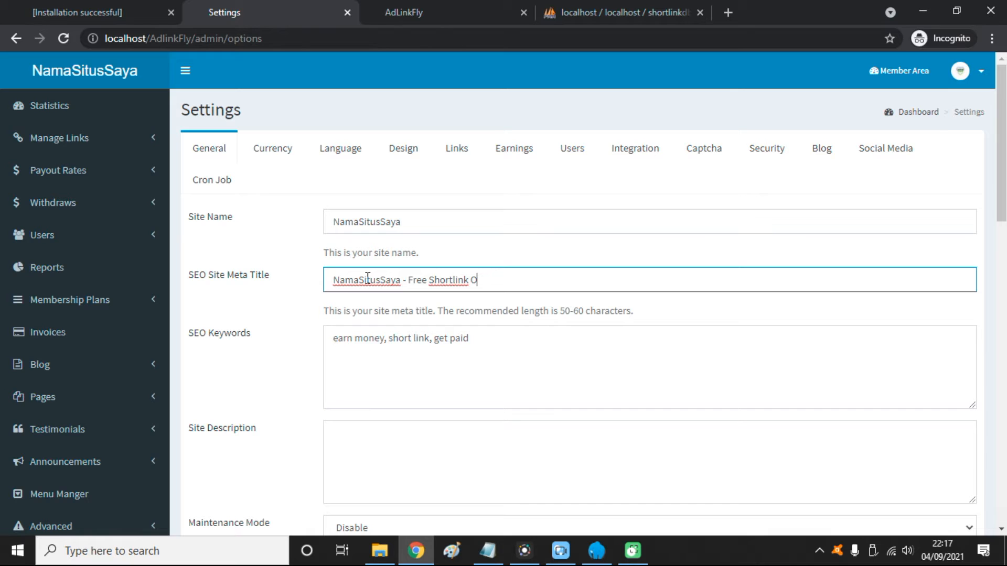
pyautogui.write('Free Shortlink For U')
pyautogui.scroll(-15, 377, 288)
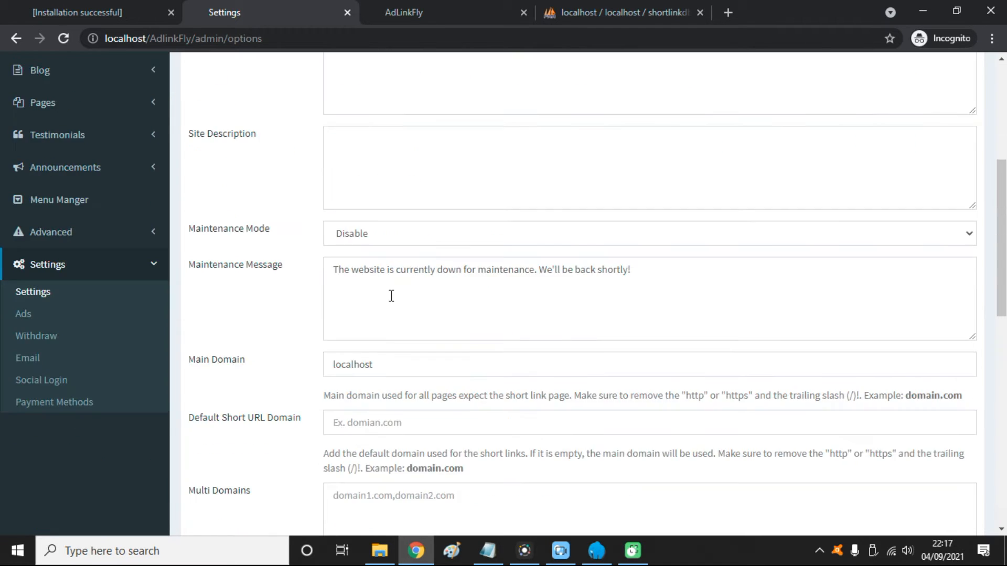
pyautogui.click(204, 522)
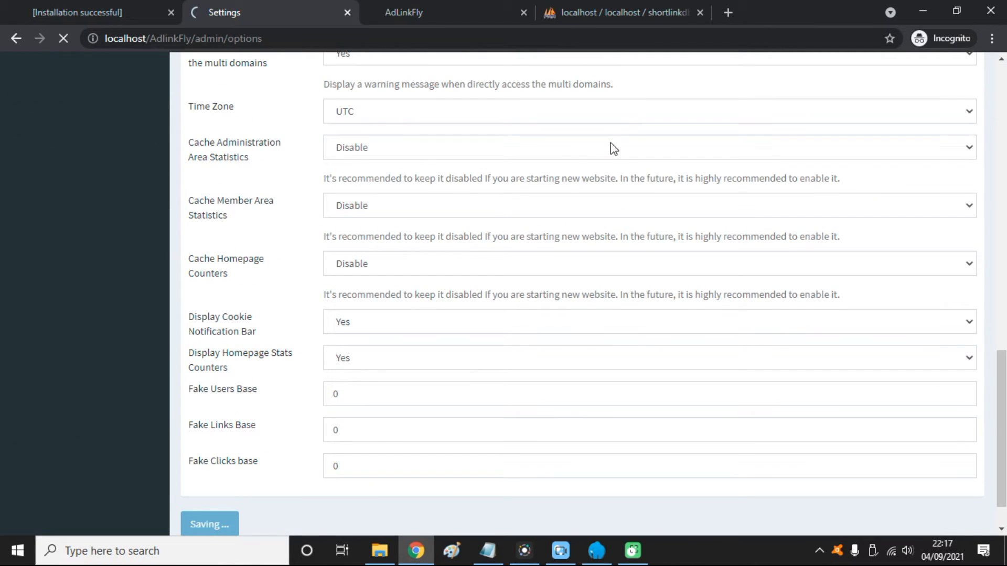
# Step: Reload the home page, check its page title, and return to the general settings
pyautogui.click(402, 7)
pyautogui.press('F5')
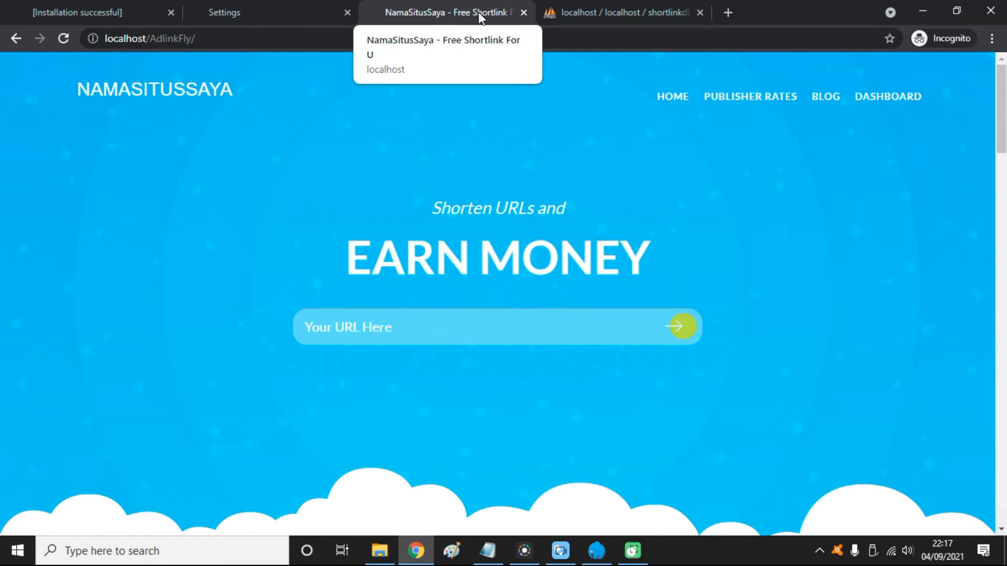
pyautogui.click(162, 4)
pyautogui.click(270, 5)
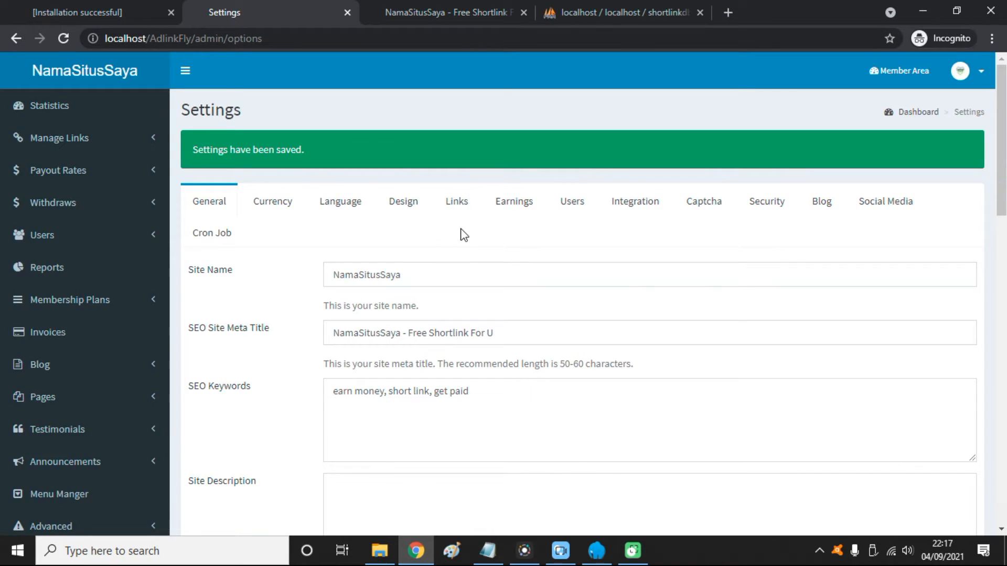
# Step: Examine the SEO Keywords setting and its current terms, and look at the site's home page for comparison
pyautogui.scroll(-3, 451, 263)
pyautogui.moveTo(476, 269); pyautogui.dragTo(318, 264)
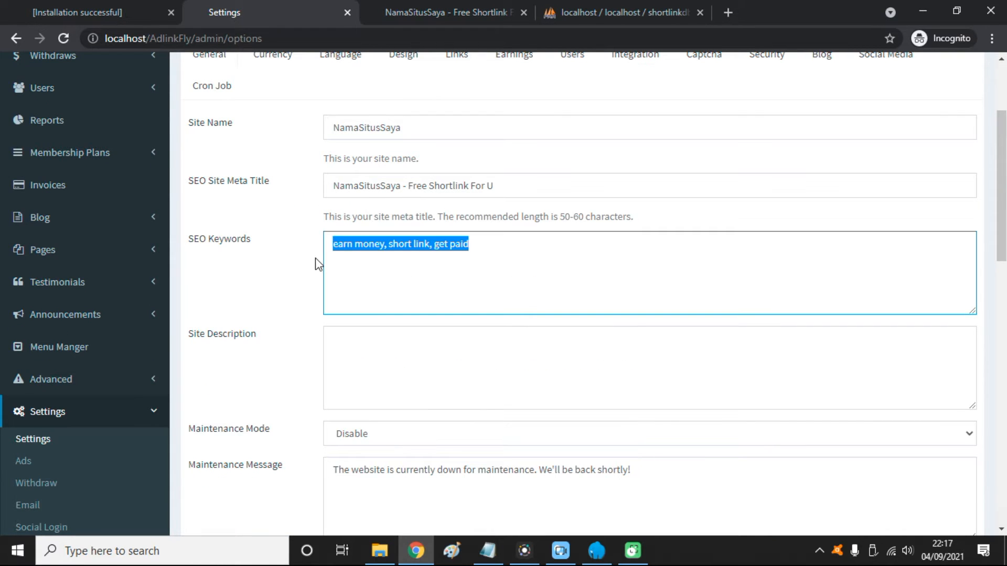
pyautogui.doubleClick(230, 240)
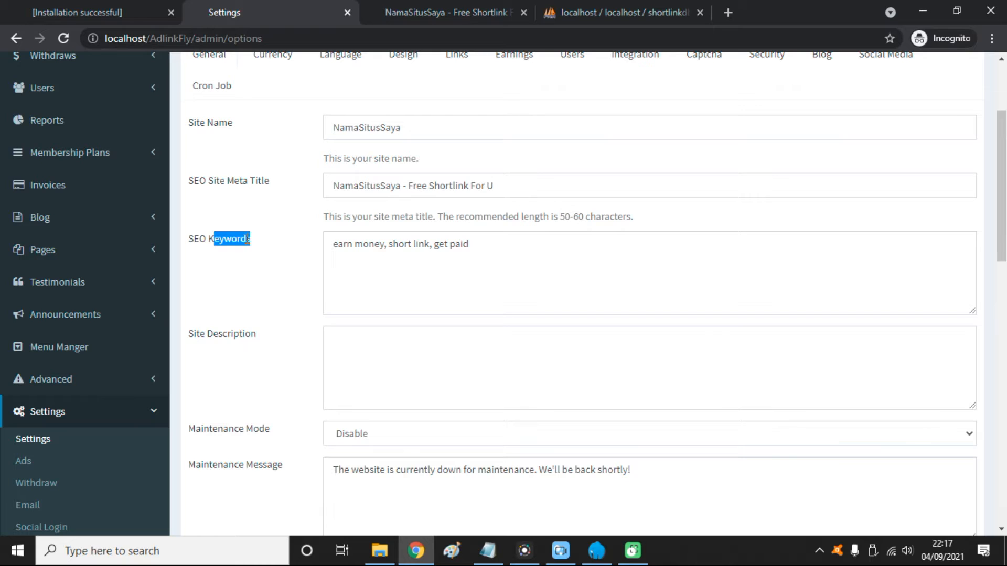
pyautogui.click(252, 239)
pyautogui.moveTo(249, 239); pyautogui.dragTo(212, 239)
pyautogui.click(233, 238)
pyautogui.moveTo(245, 240); pyautogui.dragTo(213, 241)
pyautogui.click(478, 250)
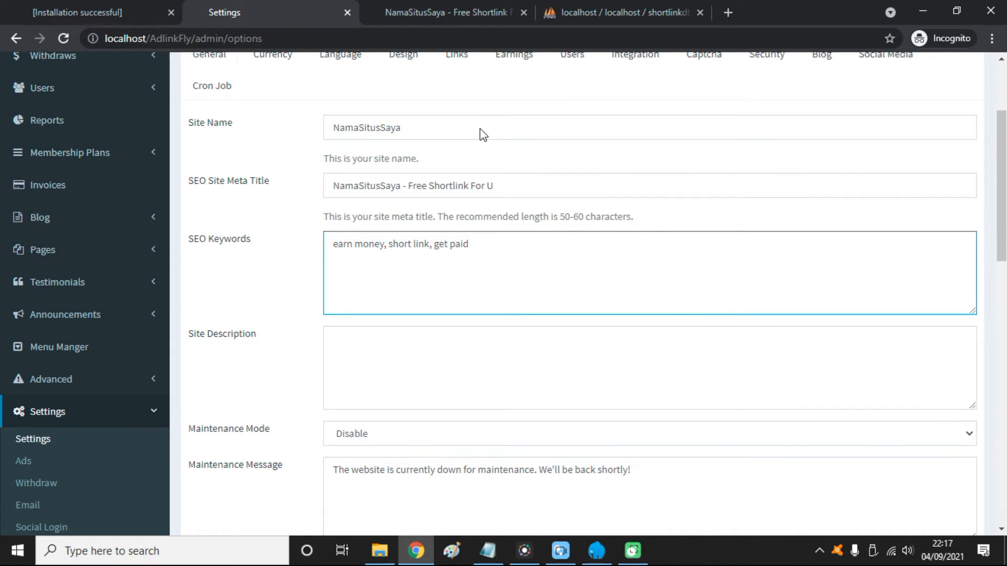
pyautogui.click(475, 13)
pyautogui.moveTo(1000, 131); pyautogui.dragTo(954, 72)
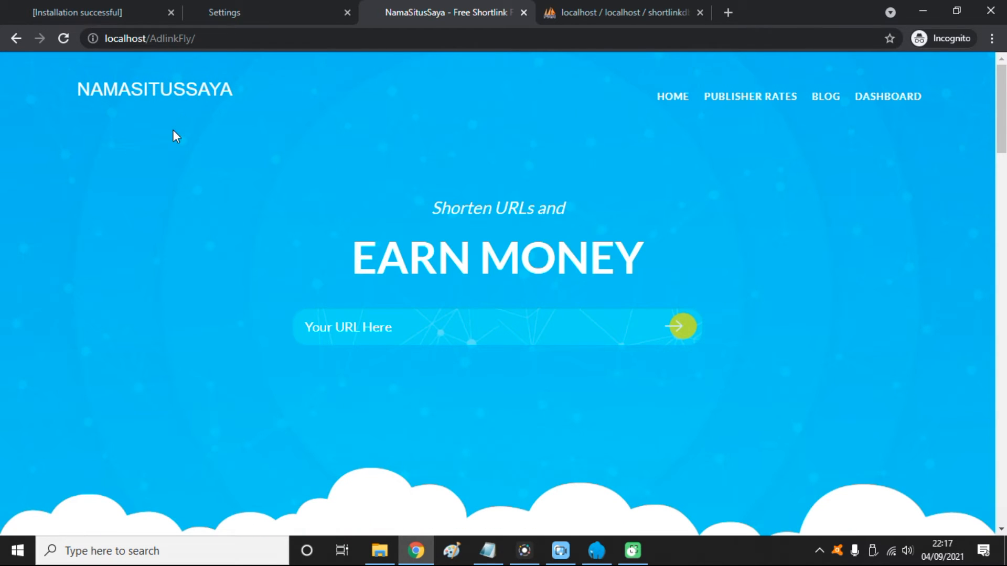
pyautogui.click(233, 8)
# Step: Append "free shortlink, shortlink saya" to the existing SEO Keywords
pyautogui.moveTo(251, 239); pyautogui.dragTo(206, 240)
pyautogui.click(252, 241)
pyautogui.click(503, 244)
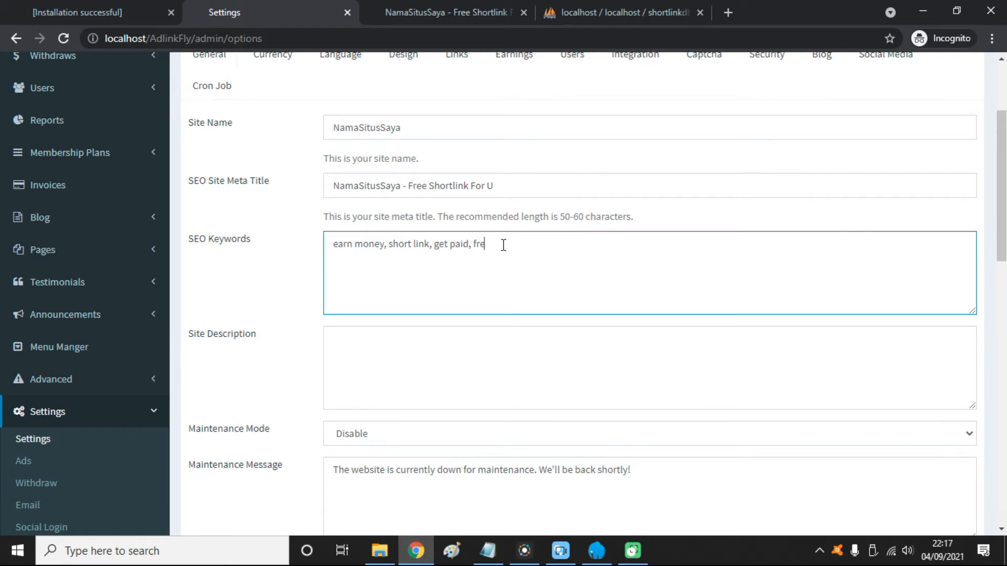
pyautogui.write(', free shortlink, shortlink saya')
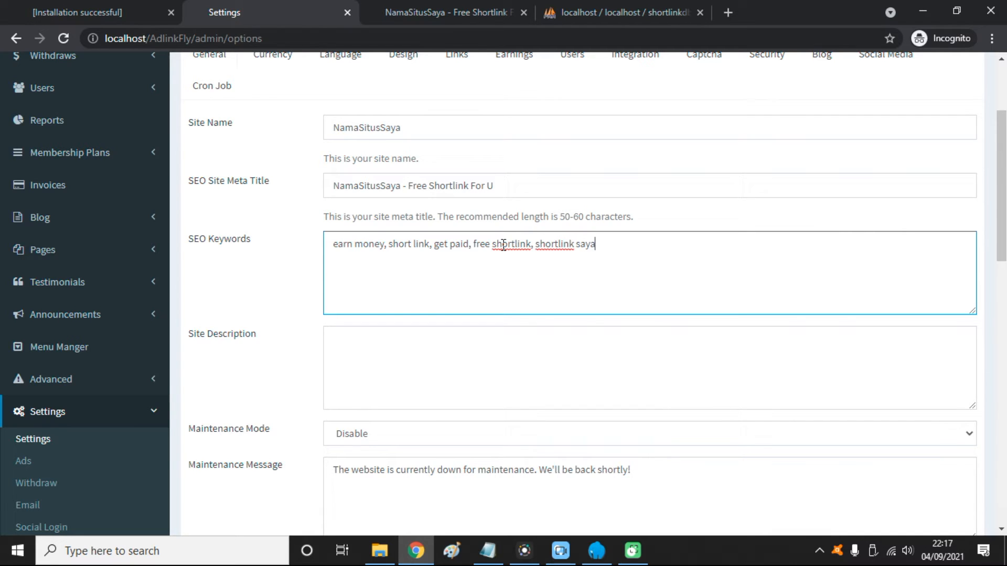
pyautogui.write(',')
# Step: Examine the Maintenance Mode options and the Maintenance Message, viewing the home page they would affect
pyautogui.scroll(-6, 502, 244)
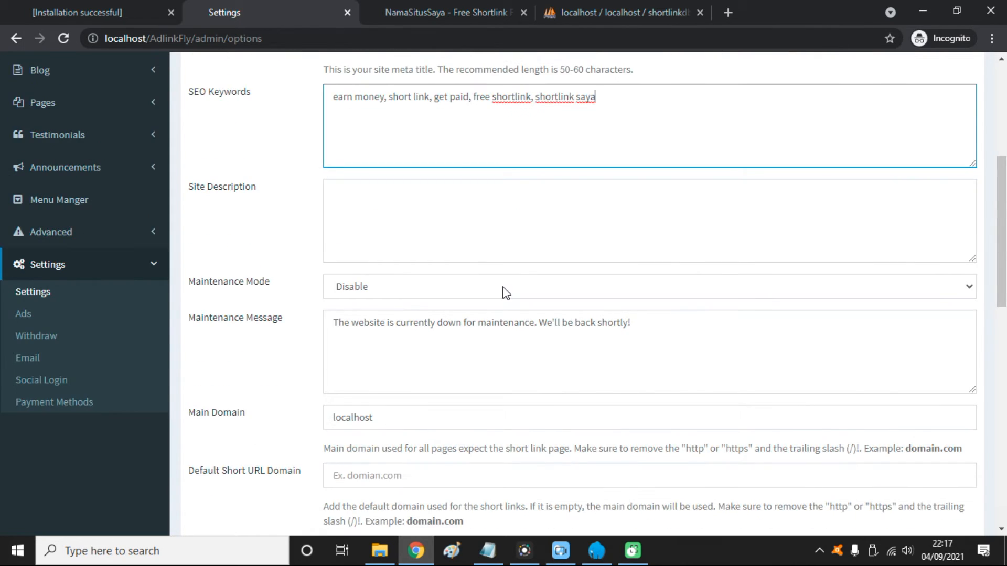
pyautogui.click(366, 147)
pyautogui.click(404, 147)
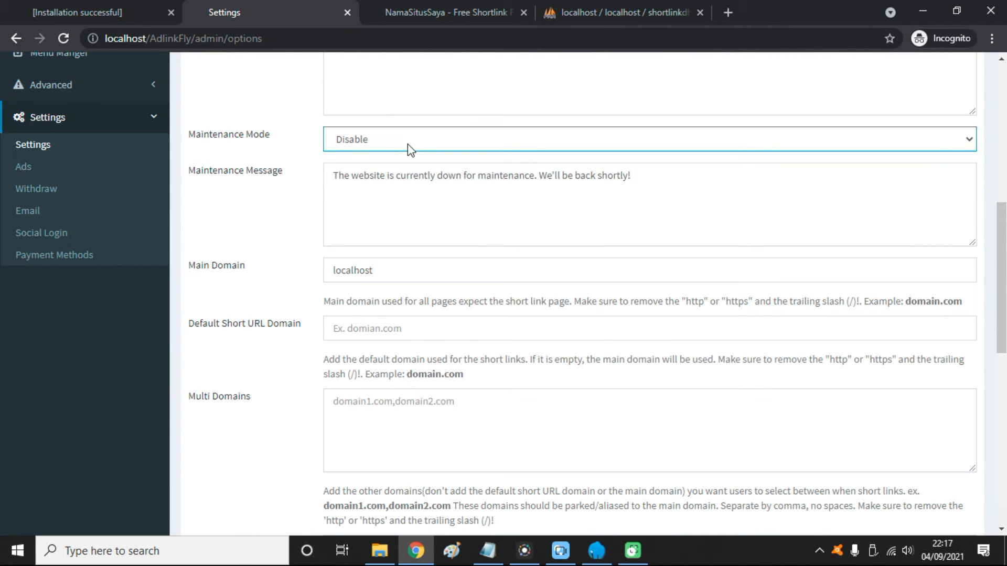
pyautogui.click(408, 144)
pyautogui.click(403, 9)
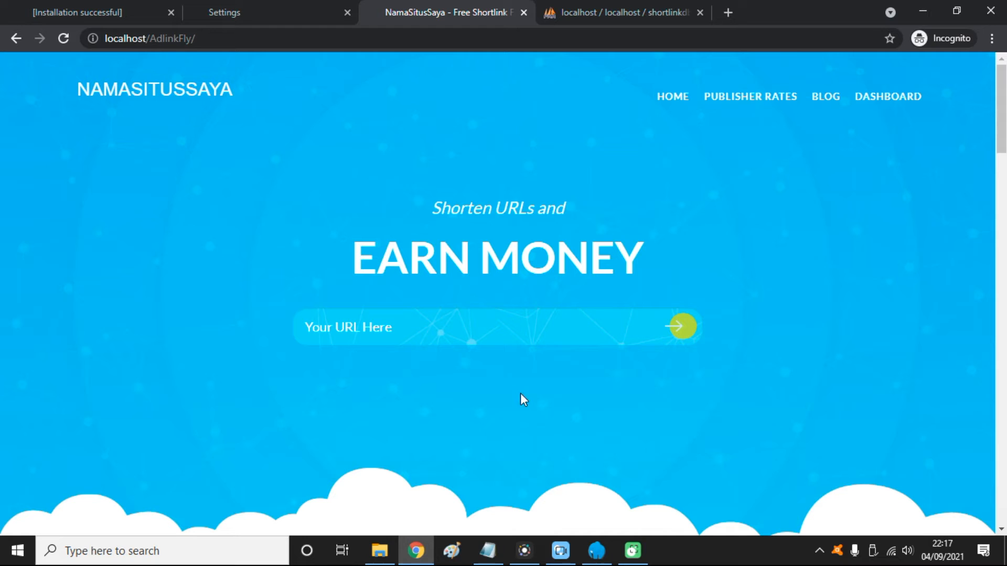
pyautogui.click(272, 7)
pyautogui.scroll(-1, 462, 212)
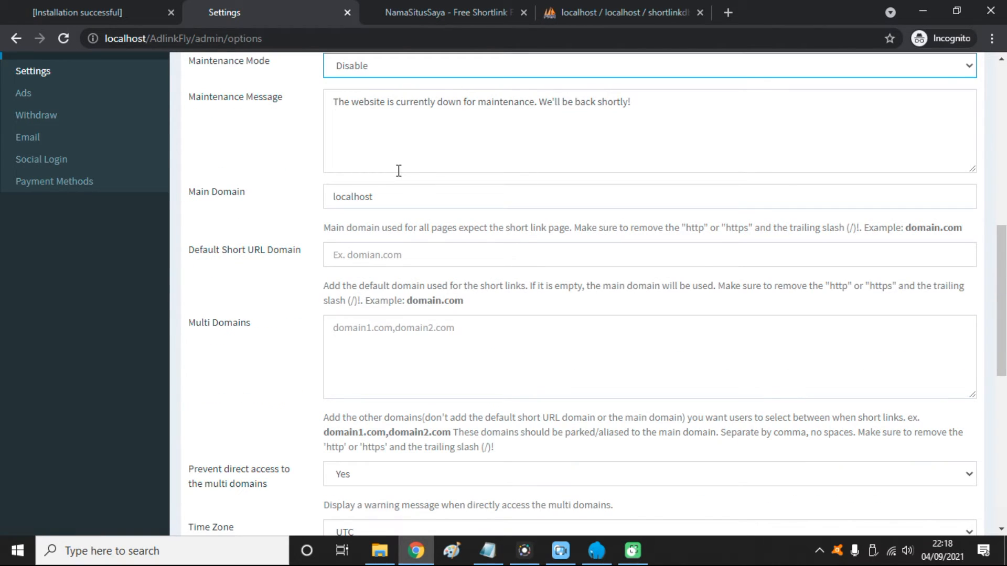
pyautogui.tripleClick(454, 123)
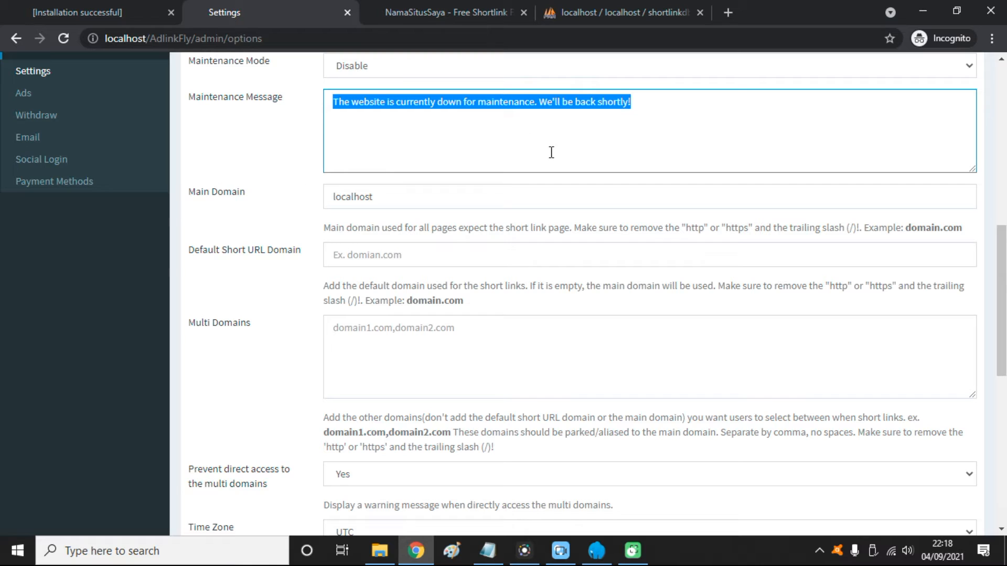
pyautogui.click(615, 73)
pyautogui.click(469, 121)
# Step: Review the Main Domain and Default Short URL Domain settings and their instructions
pyautogui.click(456, 191)
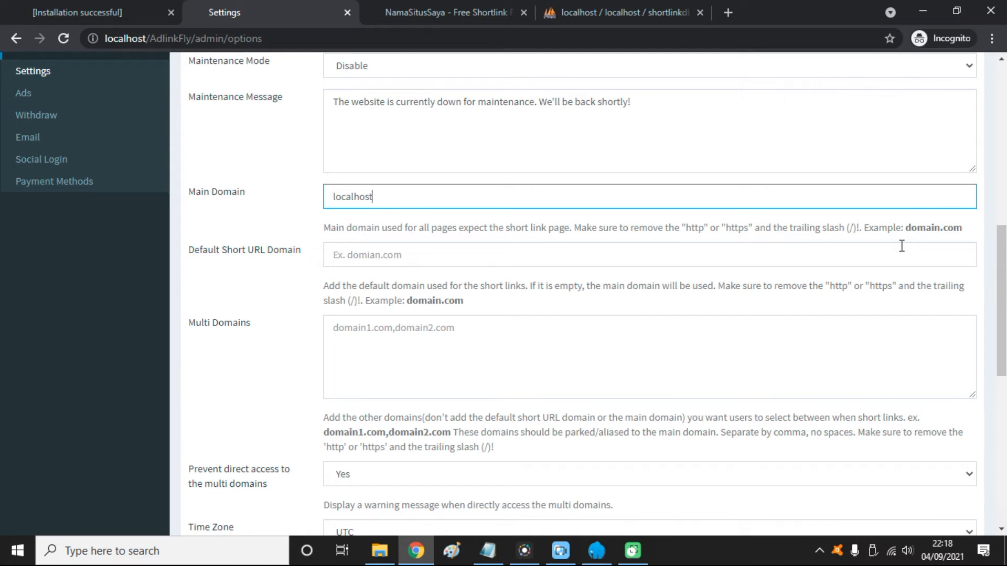
pyautogui.moveTo(395, 200); pyautogui.dragTo(279, 208)
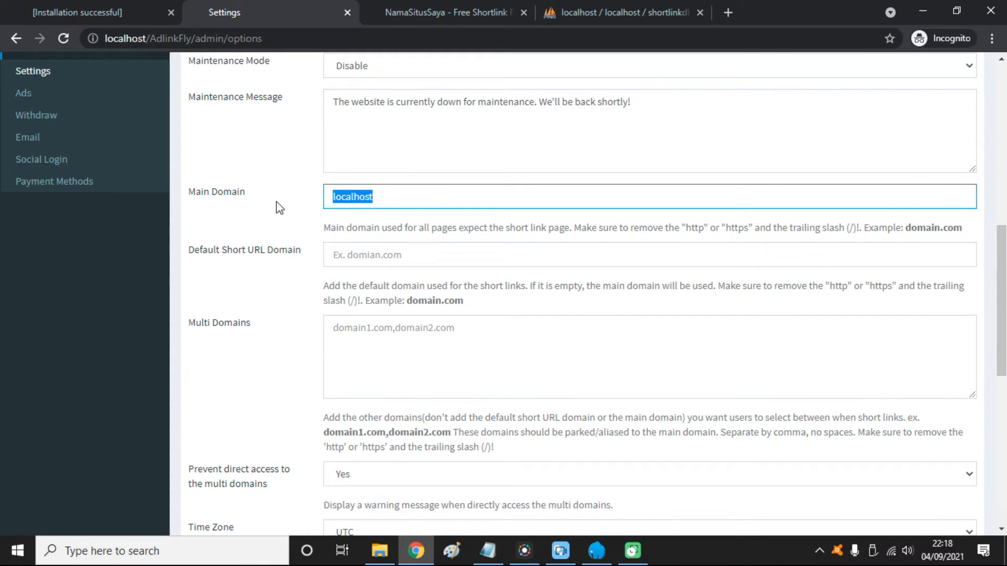
pyautogui.click(390, 200)
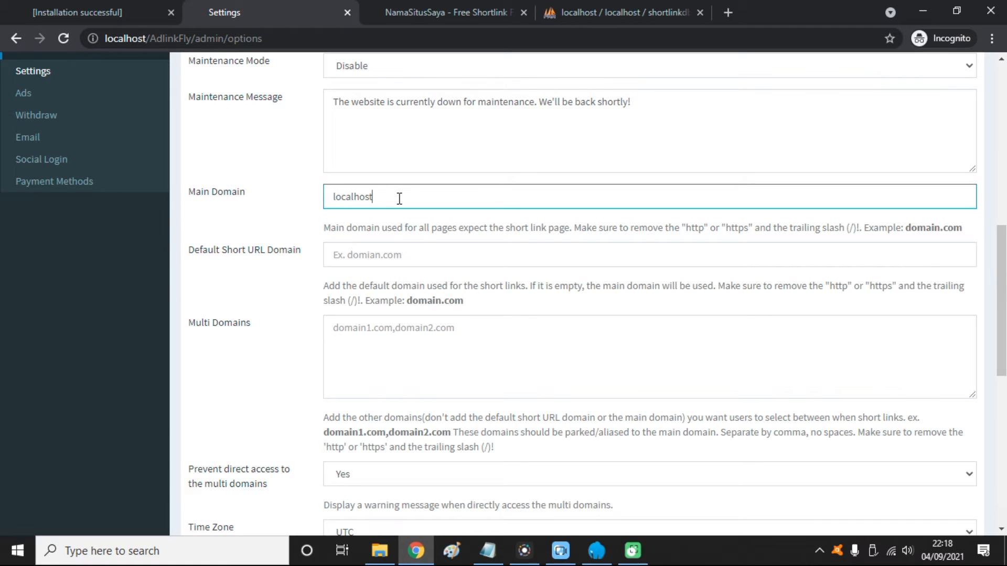
pyautogui.click(405, 218)
pyautogui.scroll(-1, 448, 251)
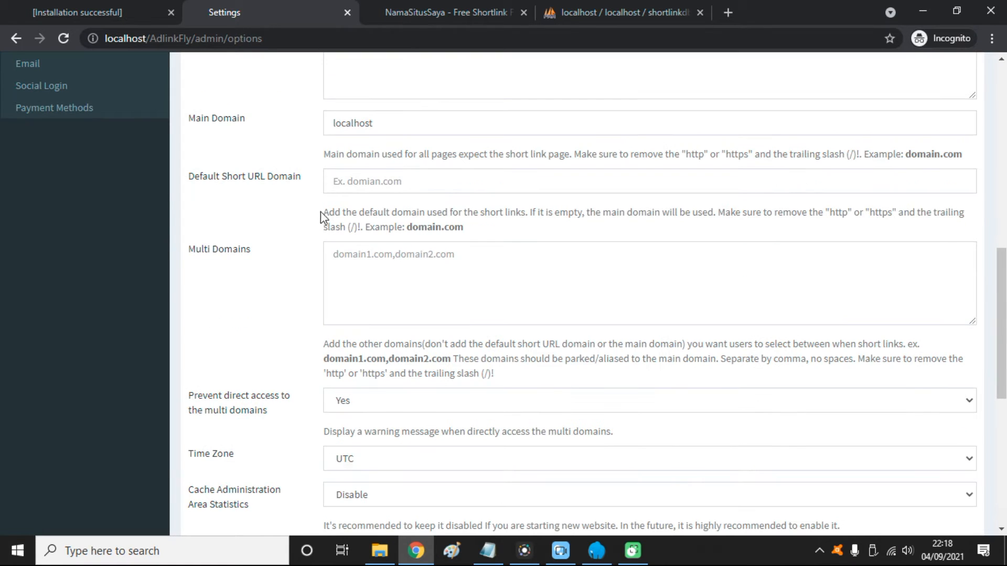
pyautogui.click(401, 188)
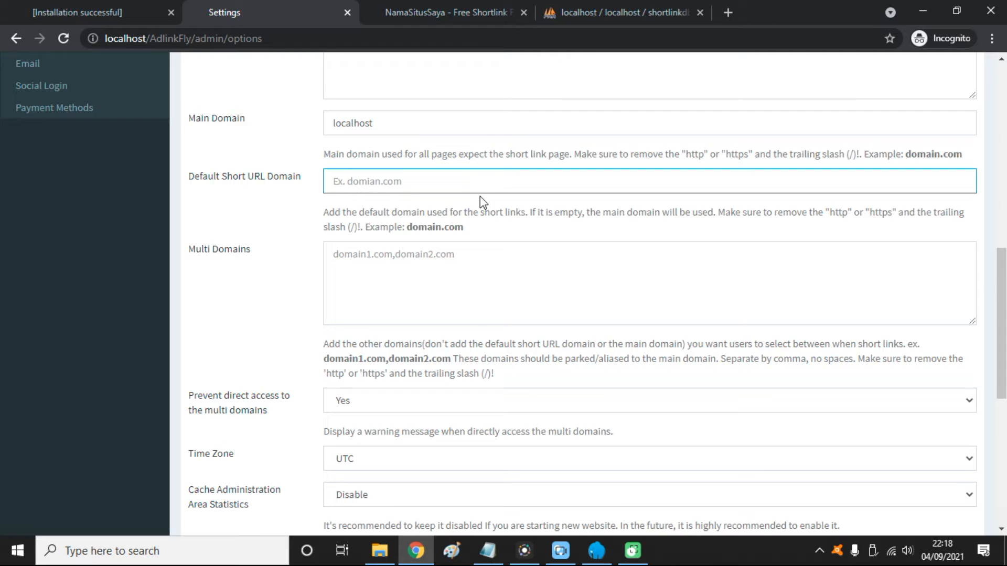
# Step: Review the multi-domain, Time Zone, statistics cache and homepage counter settings
pyautogui.scroll(-1, 468, 215)
pyautogui.scroll(-3, 481, 222)
pyautogui.scroll(2, 332, 221)
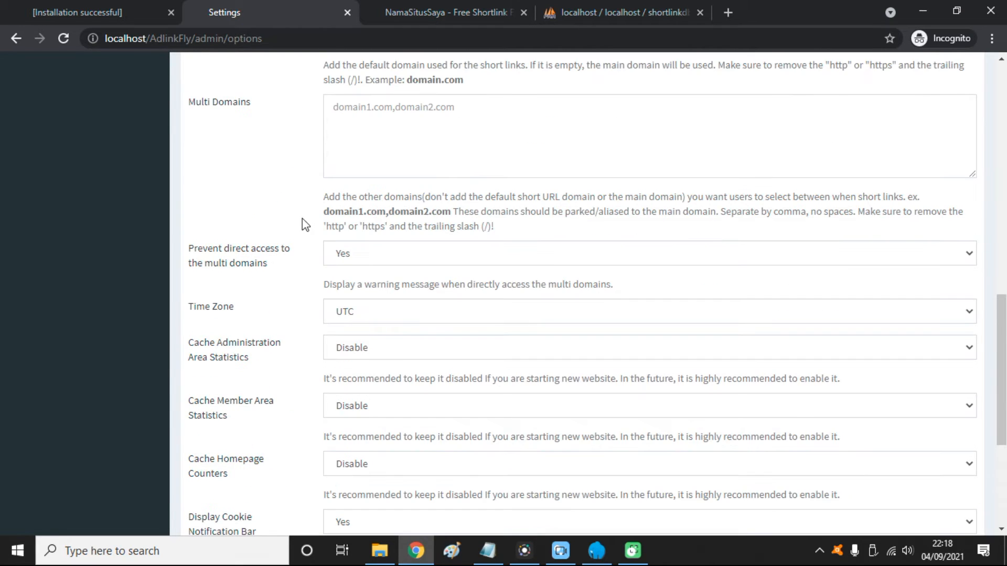
pyautogui.scroll(-1, 332, 221)
pyautogui.click(456, 239)
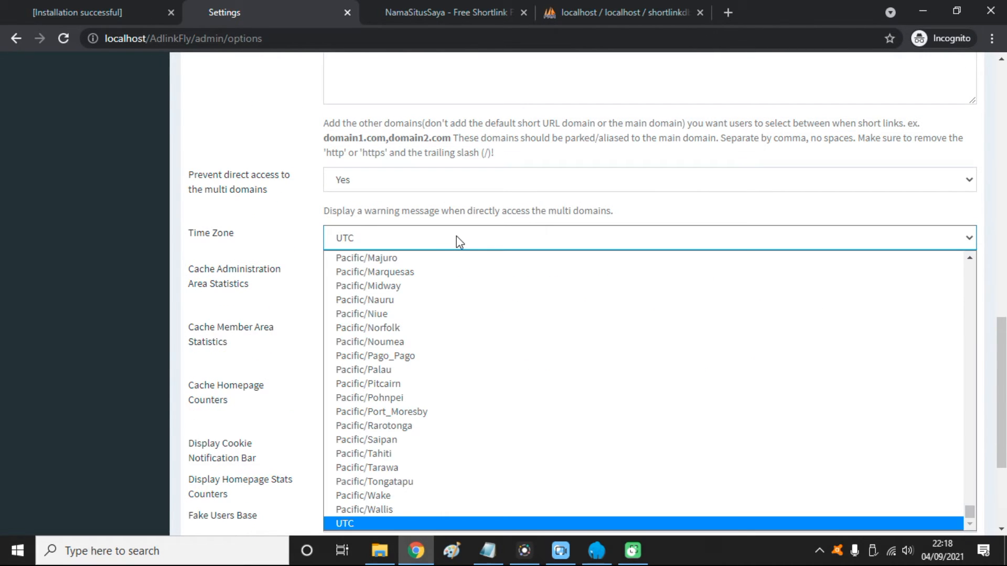
pyautogui.click(456, 239)
pyautogui.scroll(-3, 304, 239)
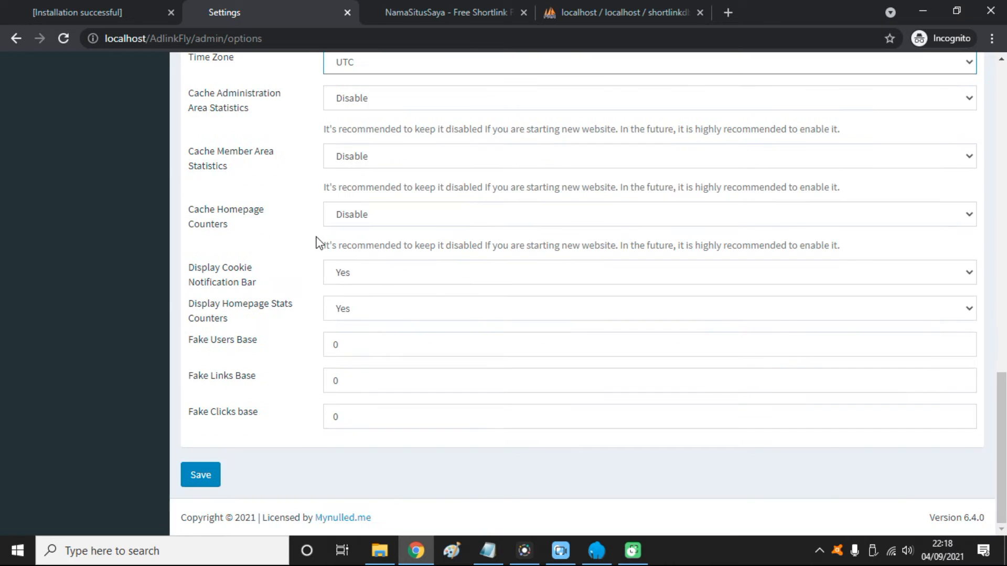
# Step: Save the general settings with the extended SEO keywords
pyautogui.scroll(9, 367, 331)
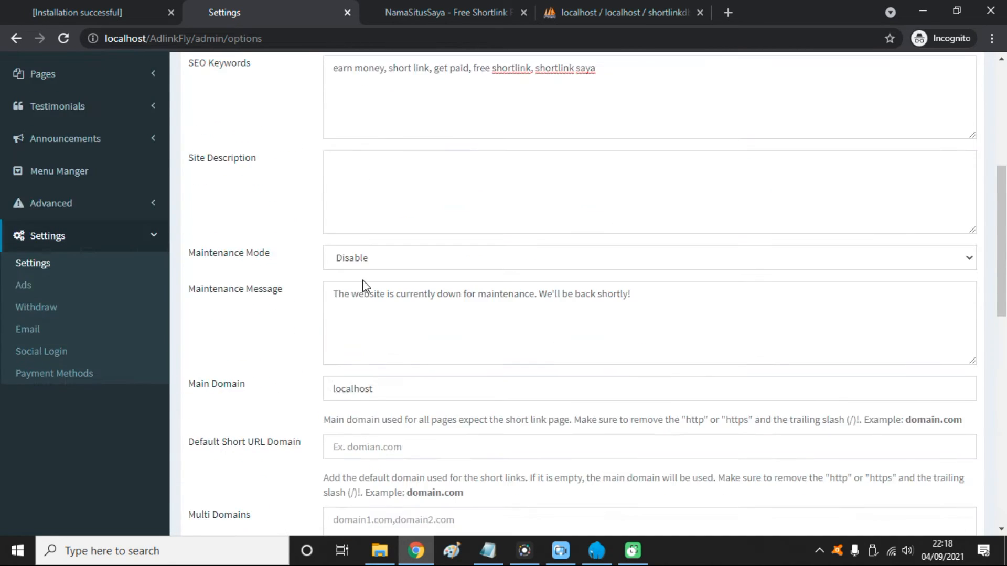
pyautogui.scroll(-10, 366, 285)
pyautogui.click(200, 474)
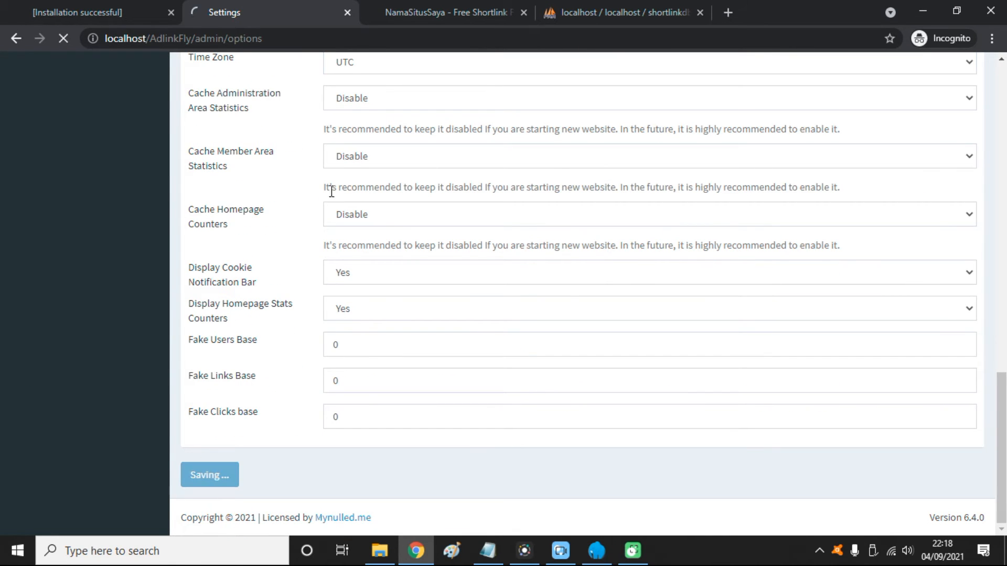
pyautogui.scroll(14, 337, 236)
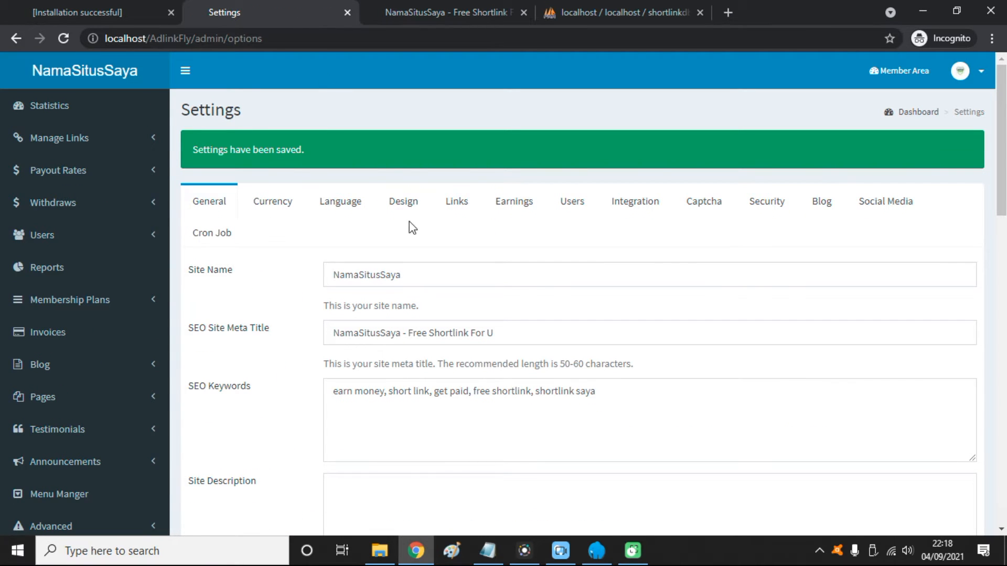
# Step: Open the admin statistics dashboard and look over its monthly chart and daily earnings table
pyautogui.click(110, 100)
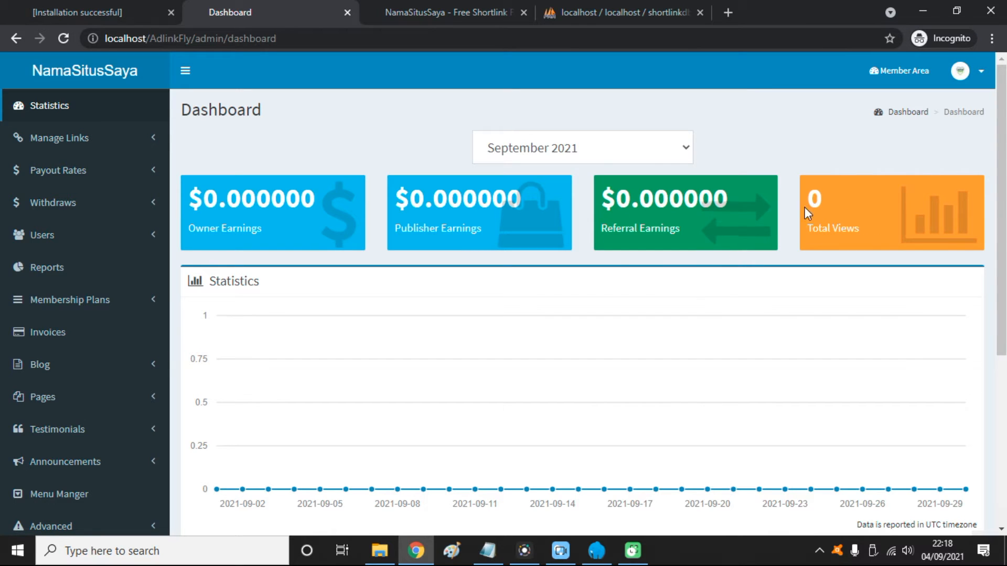
pyautogui.scroll(-5, 632, 313)
pyautogui.scroll(-5, 629, 304)
pyautogui.scroll(4, 545, 262)
pyautogui.scroll(7, 545, 262)
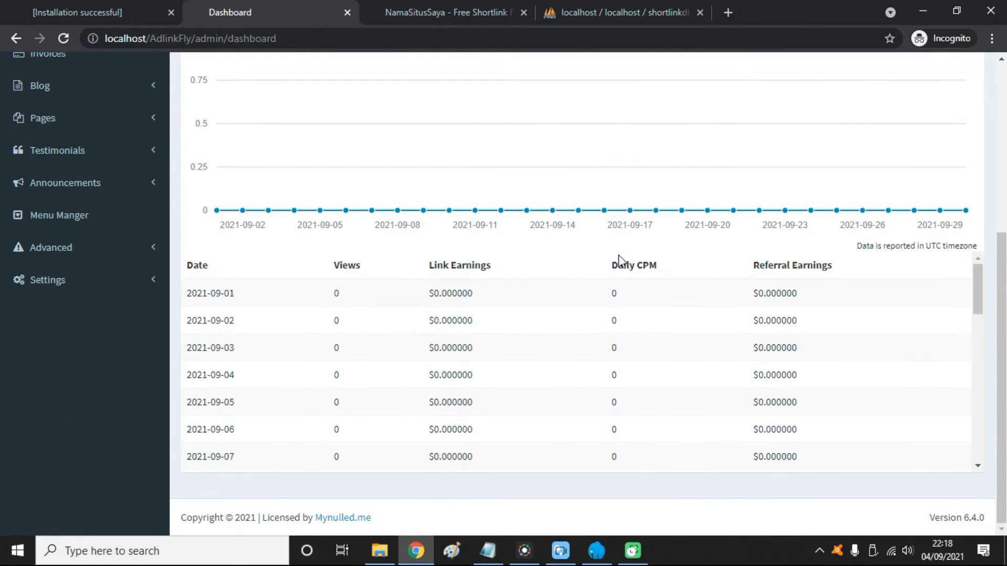
# Step: Examine the Owner Earnings, Publisher Earnings and Referral Earnings summaries on the dashboard
pyautogui.moveTo(248, 227); pyautogui.dragTo(185, 227)
pyautogui.moveTo(294, 228); pyautogui.dragTo(203, 235)
pyautogui.moveTo(481, 230); pyautogui.dragTo(399, 233)
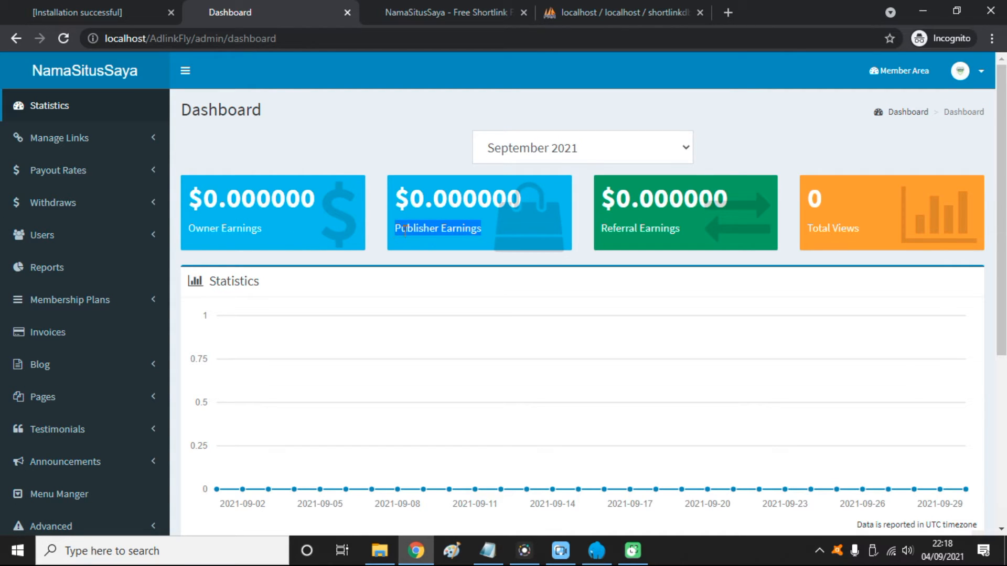
pyautogui.click(493, 231)
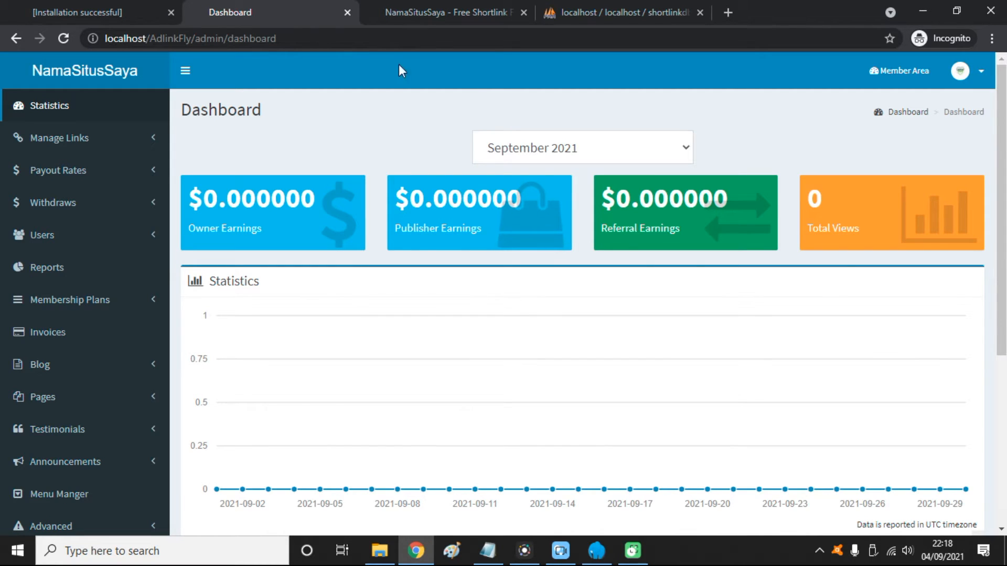
pyautogui.click(416, 10)
pyautogui.click(330, 6)
pyautogui.moveTo(693, 230); pyautogui.dragTo(573, 233)
pyautogui.click(681, 232)
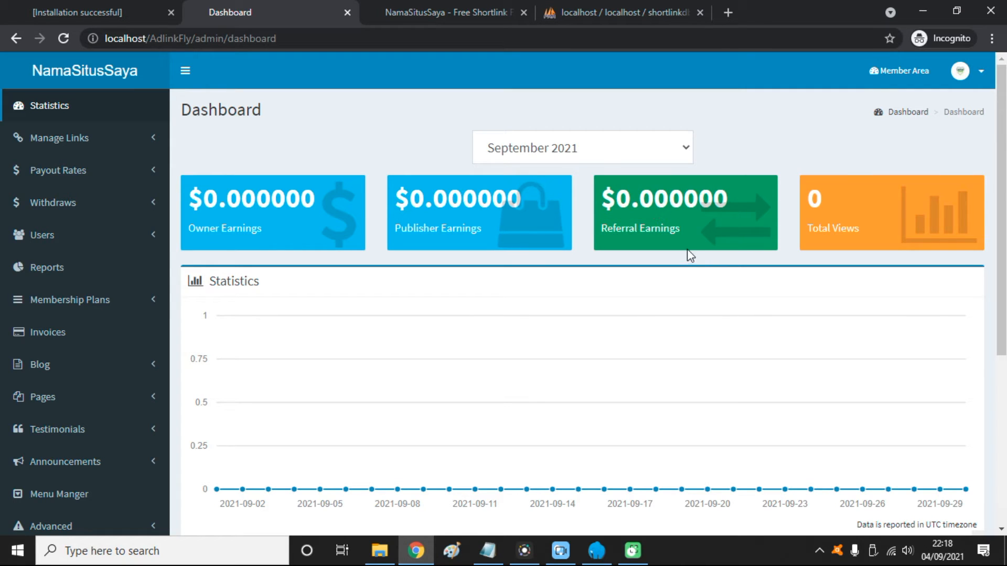
# Step: Examine the Total Views summary and the statistics on the admin dashboard for September 2021
pyautogui.moveTo(860, 228)
pyautogui.mouseDown()
pyautogui.moveTo(815, 227)
pyautogui.moveTo(843, 226)
pyautogui.mouseUp()
pyautogui.click(817, 224)
pyautogui.click(844, 223)
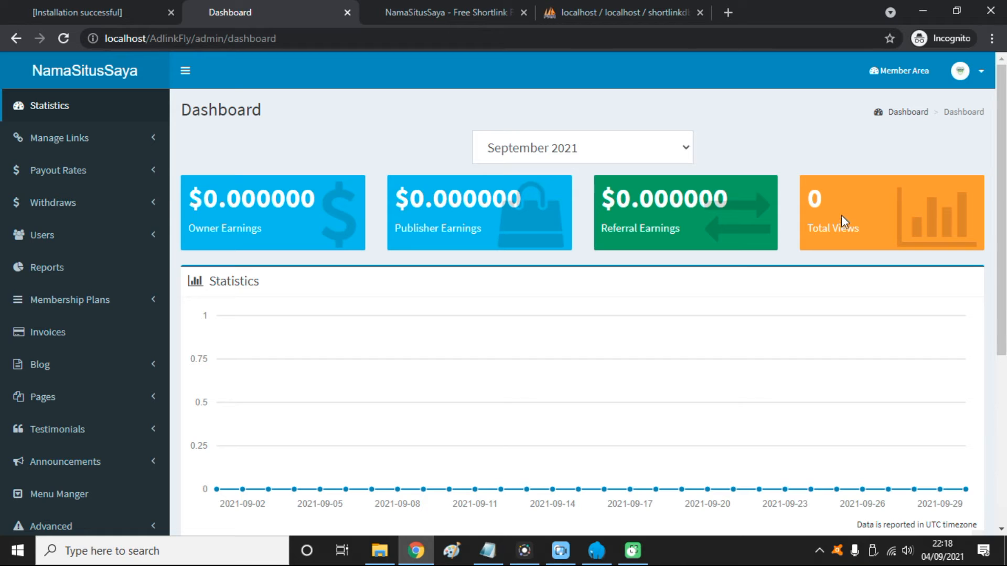
pyautogui.scroll(-5, 454, 279)
pyautogui.scroll(5, 454, 279)
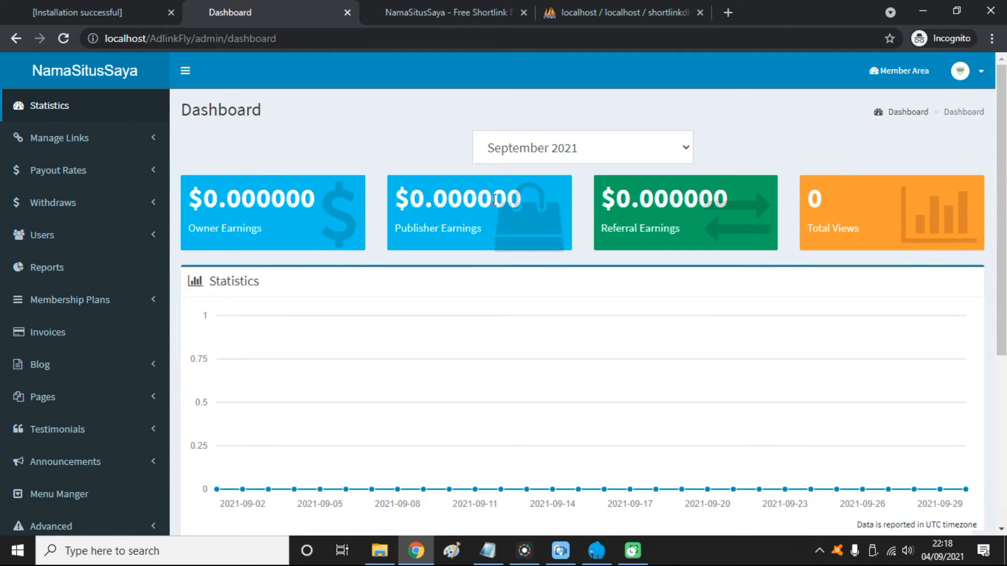
# Step: Look through the per-country Interstitial payout rates and return to the Statistics dashboard
pyautogui.click(111, 178)
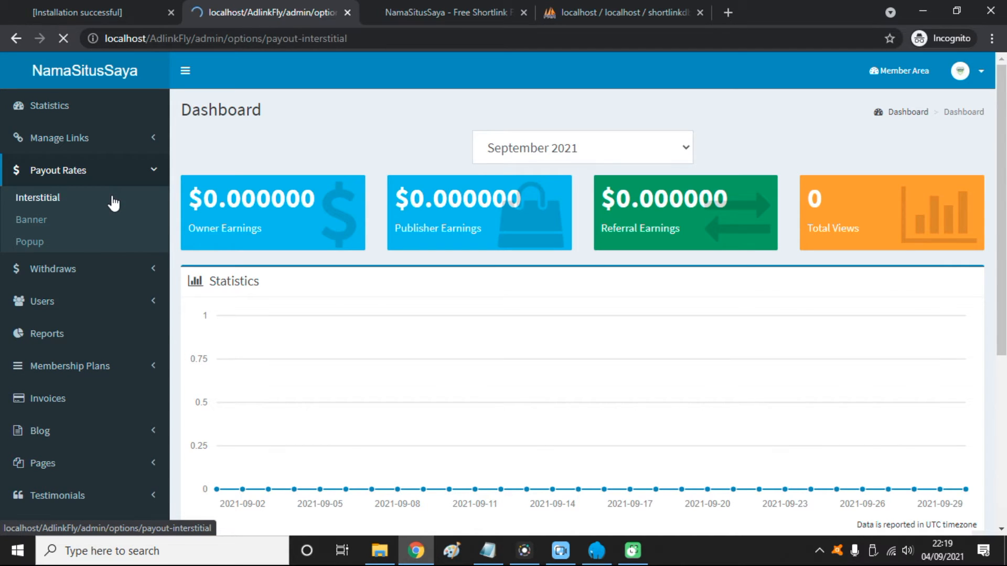
pyautogui.scroll(-7, 562, 241)
pyautogui.scroll(7, 550, 246)
pyautogui.scroll(-3, 249, 203)
pyautogui.scroll(4, 404, 251)
pyautogui.scroll(-20, 551, 259)
pyautogui.moveTo(1001, 188); pyautogui.dragTo(991, 64)
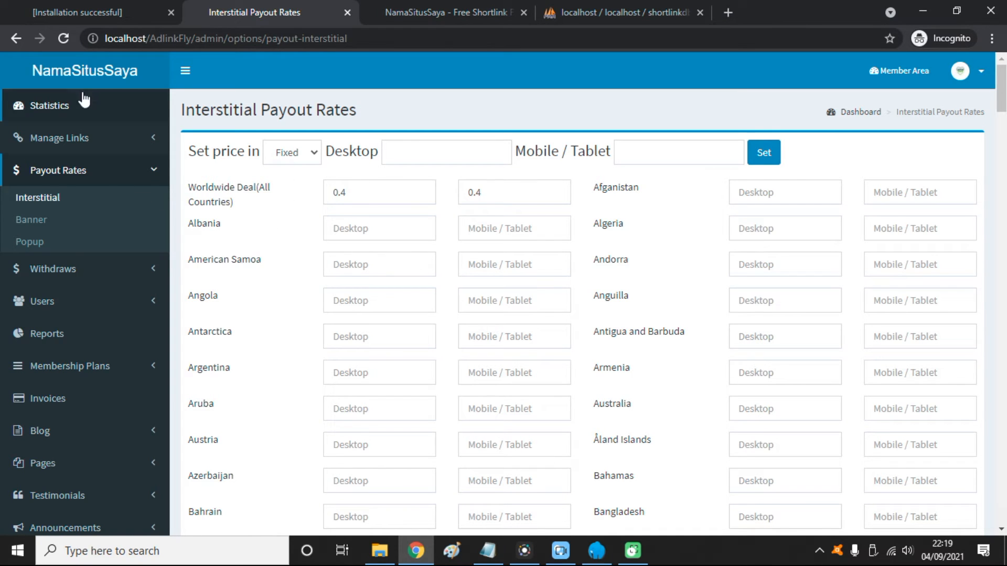
pyautogui.moveTo(1001, 97)
pyautogui.mouseDown()
pyautogui.moveTo(1005, 248)
pyautogui.moveTo(1005, 101)
pyautogui.mouseUp()
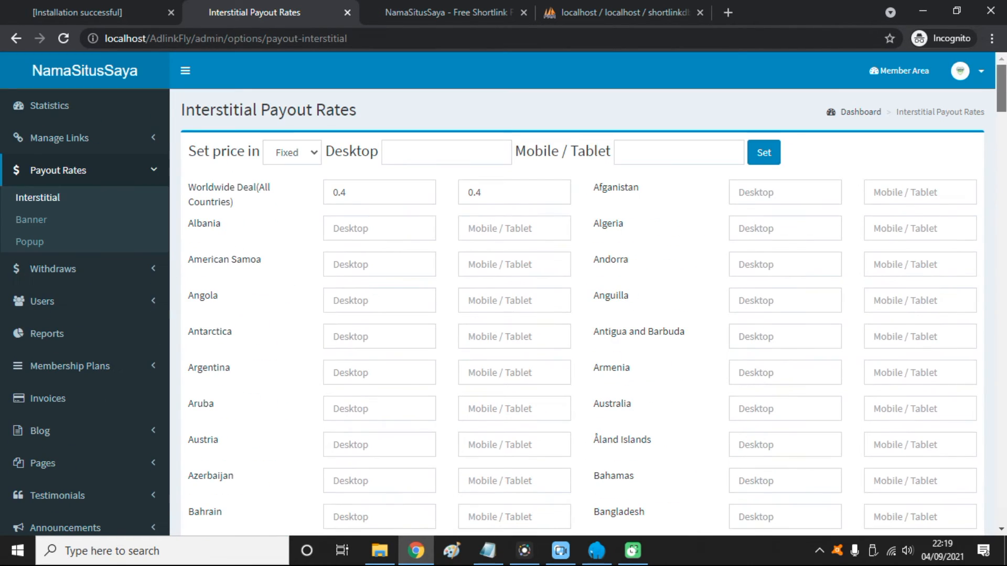
pyautogui.click(92, 114)
# Step: Load jogjaxploit.com in a new browser tab and copy its full address
pyautogui.click(444, 6)
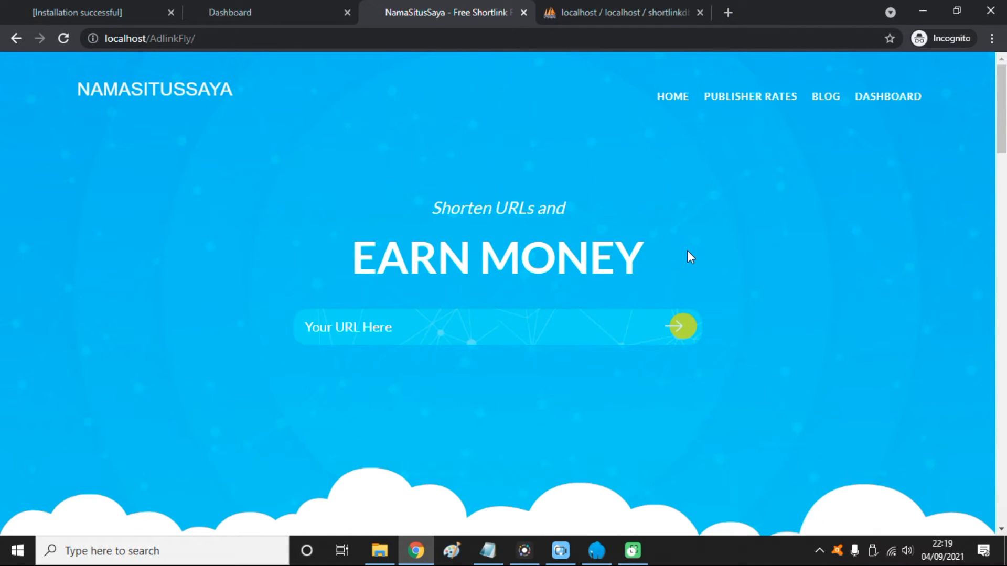
pyautogui.click(728, 12)
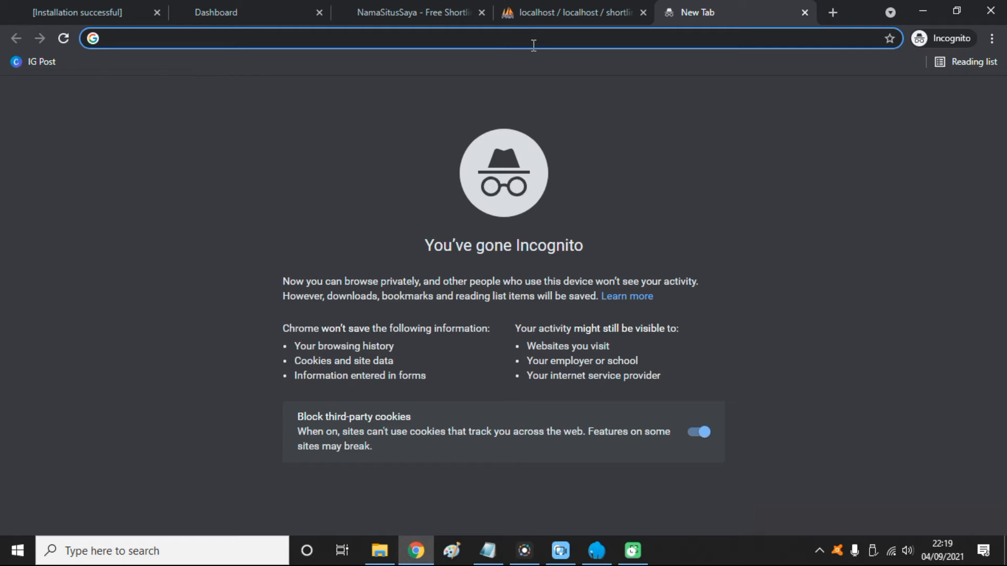
pyautogui.write('jogja')
pyautogui.press('Return')
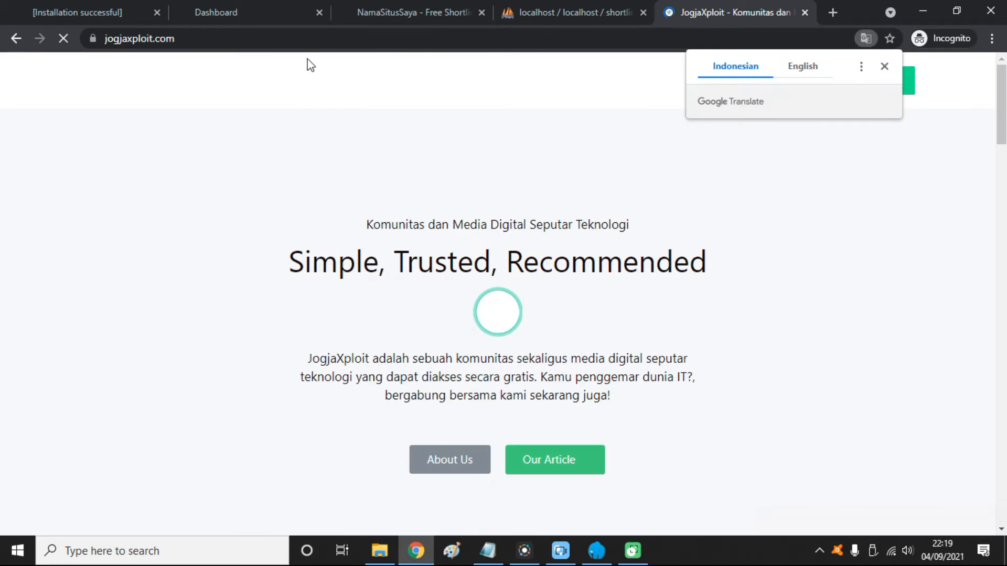
pyautogui.click(308, 38)
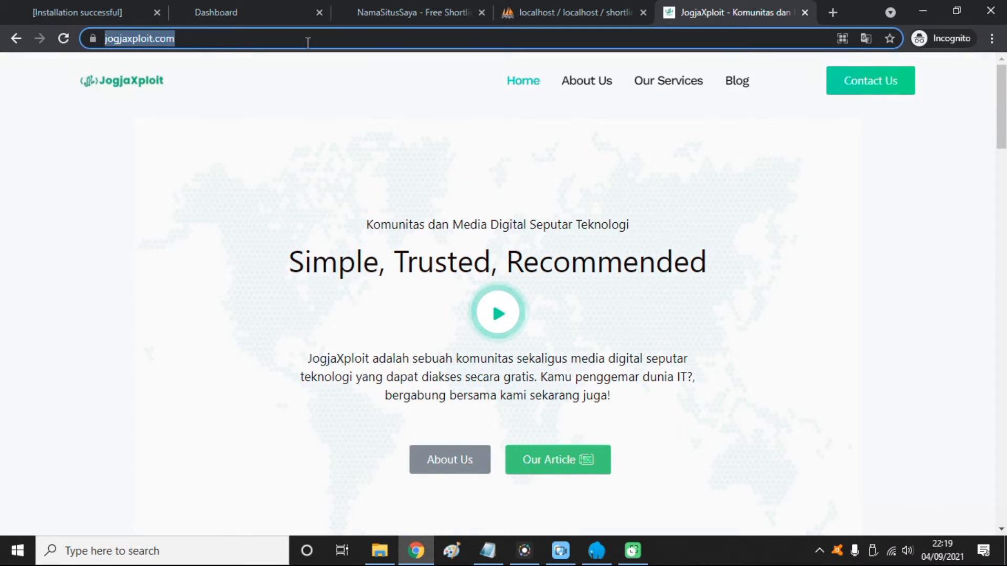
pyautogui.click(716, 35)
pyautogui.moveTo(152, 39); pyautogui.dragTo(100, 39)
pyautogui.hotkey('ctrl', 'c')
pyautogui.click(327, 136)
pyautogui.click(385, 8)
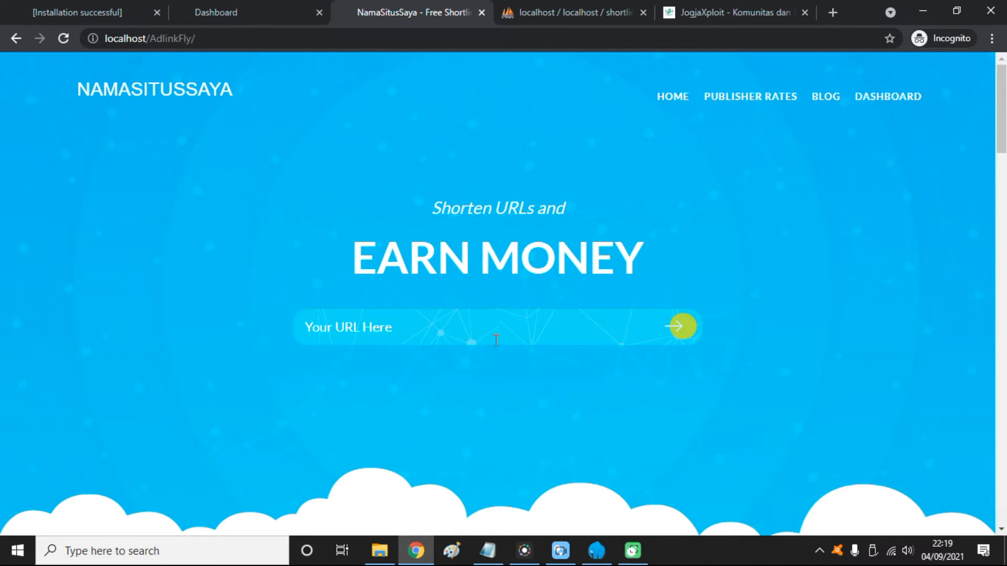
pyautogui.click(497, 340)
pyautogui.scroll(-3, 278, 259)
pyautogui.scroll(1, 446, 272)
pyautogui.click(453, 257)
pyautogui.hotkey('ctrl', 'v')
pyautogui.click(683, 254)
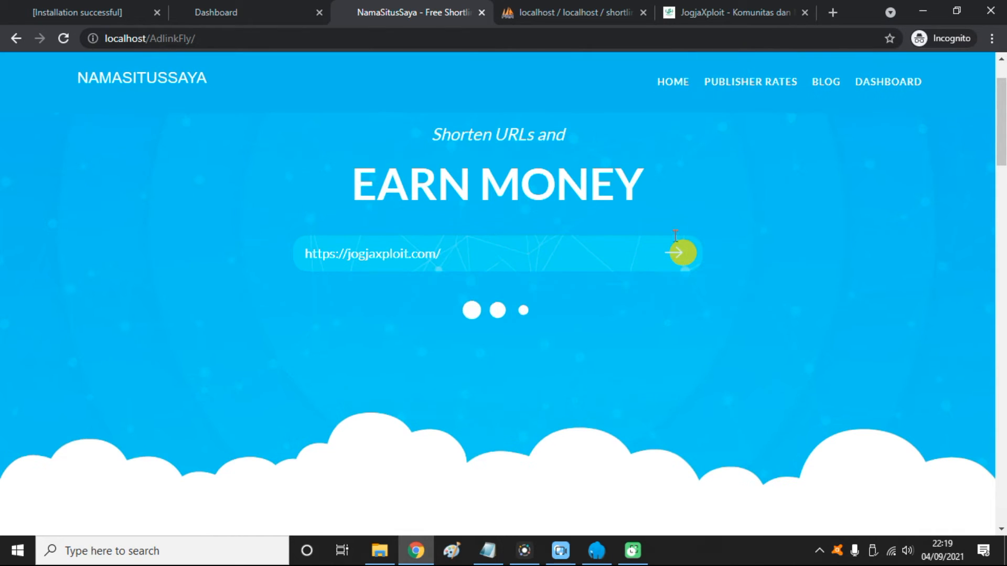
# Step: Inspect the generated short link on the homepage and copy it
pyautogui.moveTo(452, 251); pyautogui.dragTo(306, 250)
pyautogui.click(443, 248)
pyautogui.moveTo(475, 252); pyautogui.dragTo(225, 252)
pyautogui.click(286, 251)
pyautogui.moveTo(329, 255); pyautogui.dragTo(654, 259)
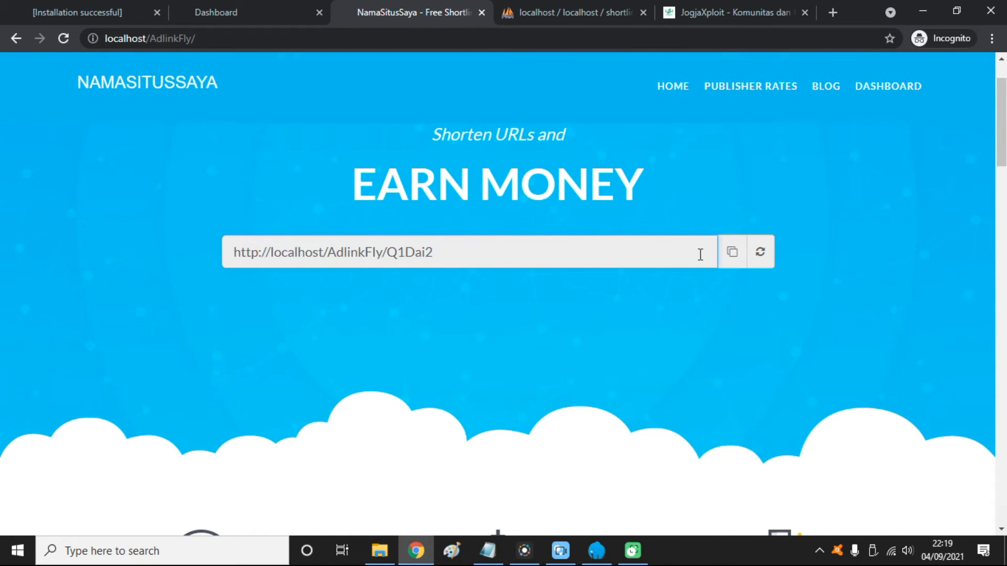
pyautogui.click(735, 254)
# Step: Open the copied short link in a new browser tab and follow it through to its destination site
pyautogui.hotkey('ctrl', 't')
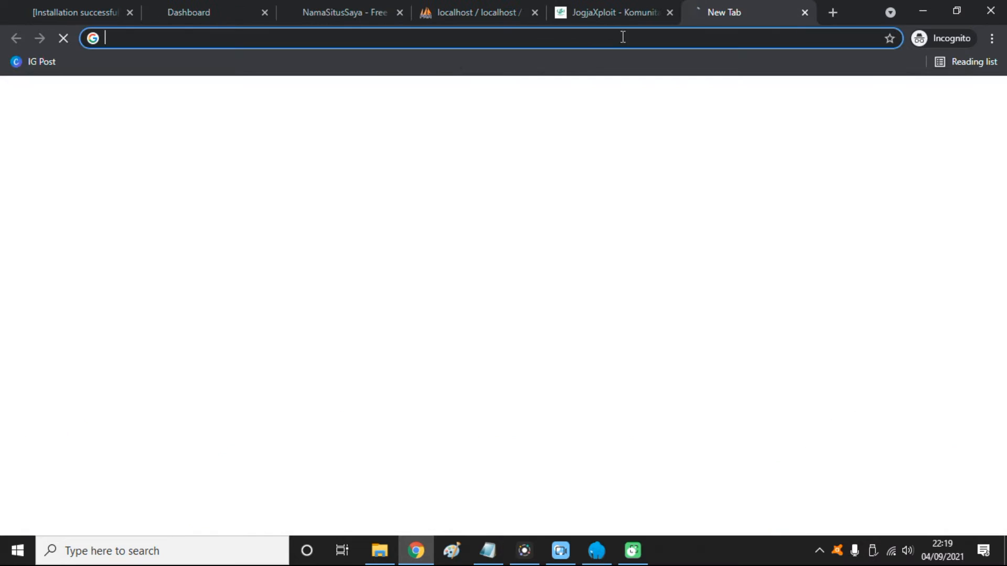
pyautogui.hotkey('ctrl', 'v')
pyautogui.press('Return')
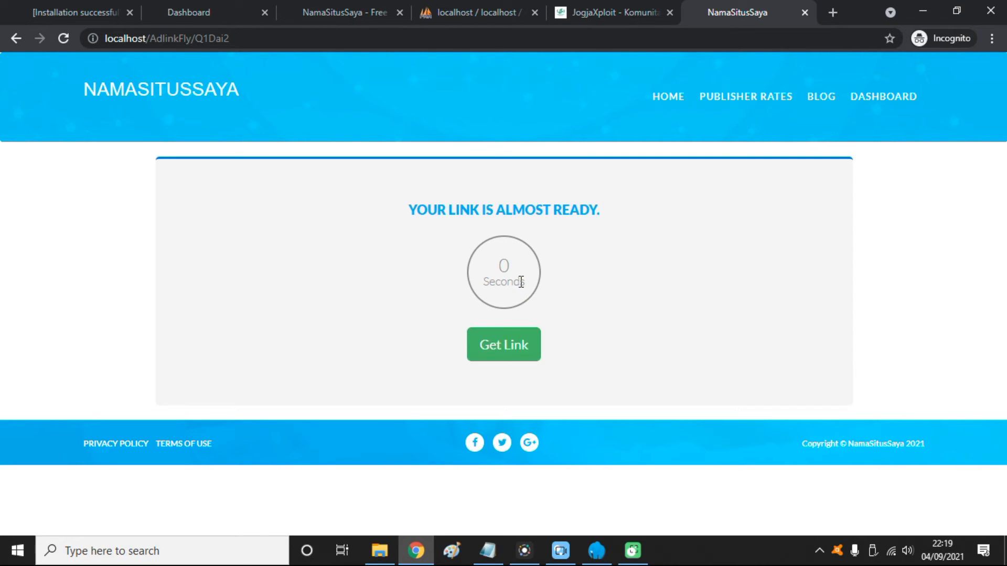
pyautogui.click(524, 350)
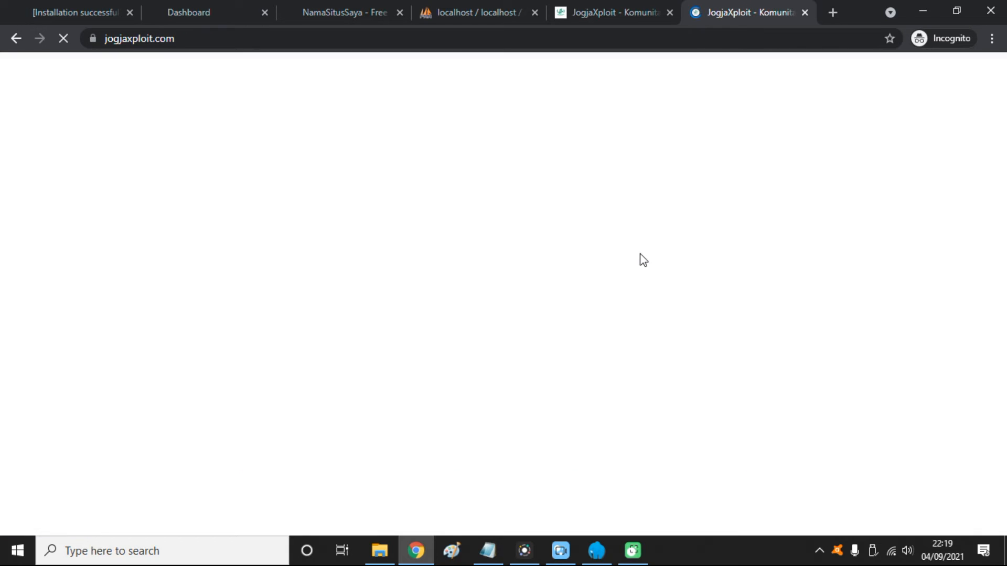
pyautogui.click(884, 67)
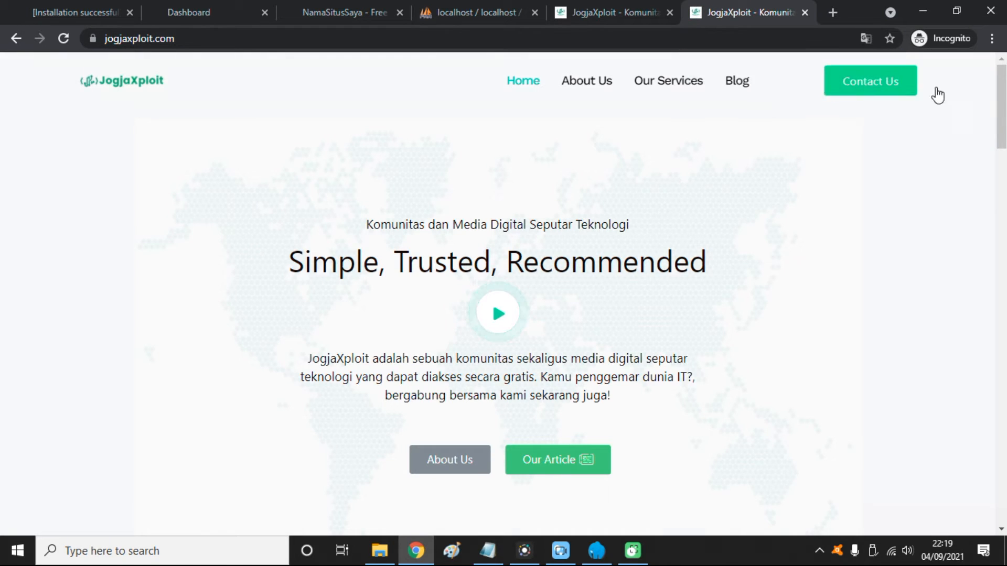
# Step: Look over the JogjaXploit destination page from its header down to the footer
pyautogui.scroll(-15, 1000, 218)
pyautogui.scroll(-10, 727, 260)
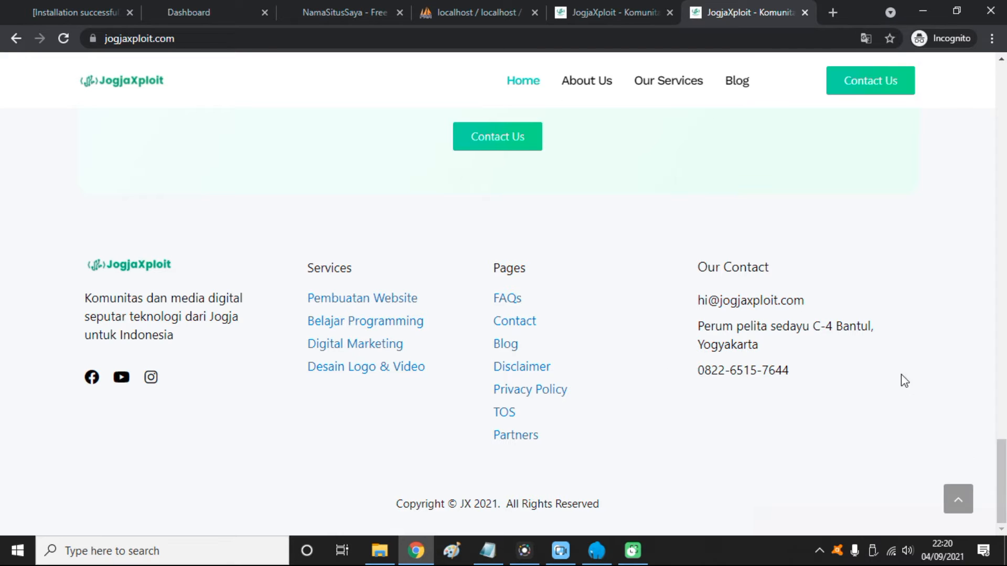
pyautogui.moveTo(1001, 474); pyautogui.dragTo(1002, 98)
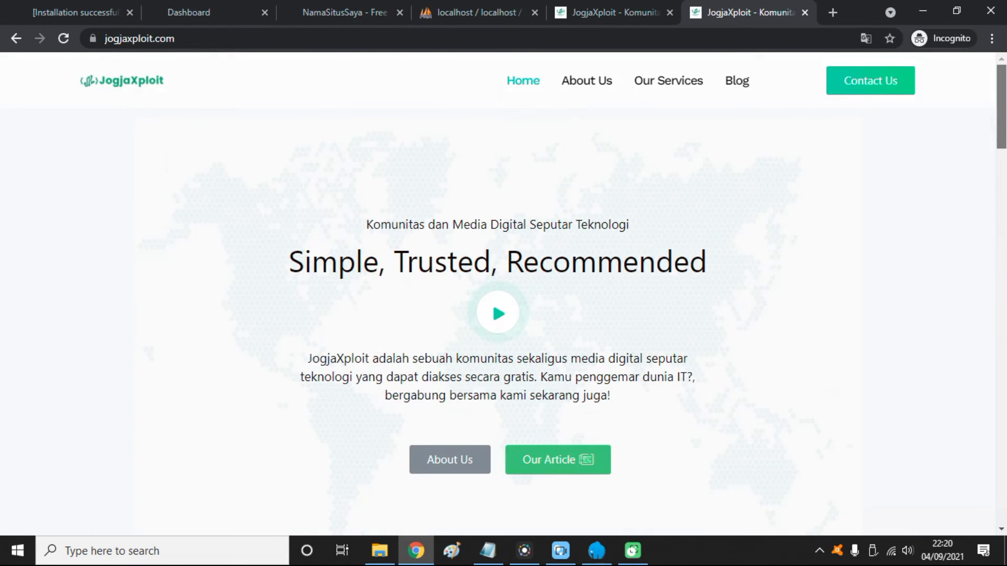
# Step: Return to the NamaSitusSaya homepage and review its Shorten URLs heading and short link field
pyautogui.click(473, 2)
pyautogui.click(608, 12)
pyautogui.click(342, 10)
pyautogui.click(475, 242)
pyautogui.scroll(1, 540, 236)
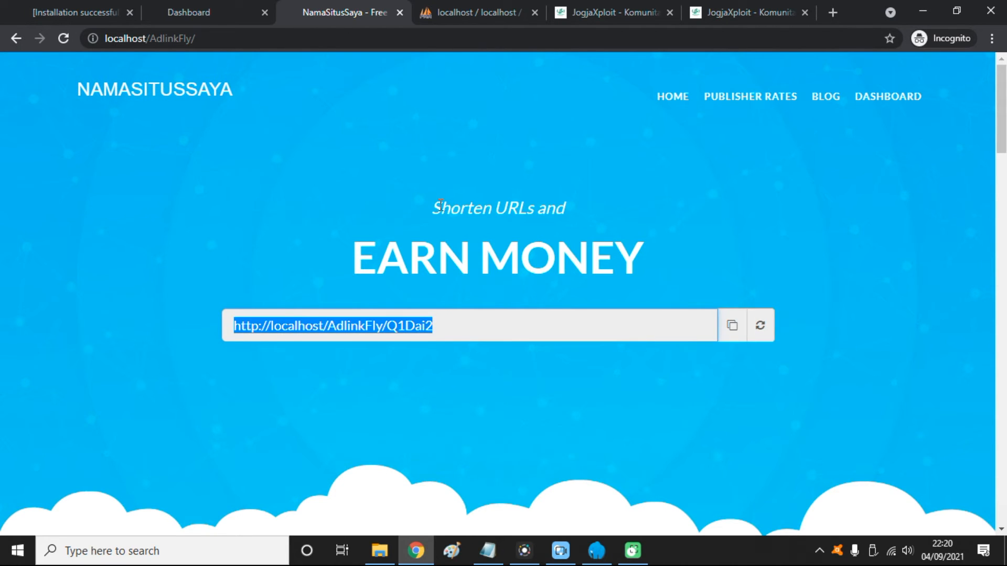
pyautogui.moveTo(440, 205); pyautogui.dragTo(613, 228)
pyautogui.click(635, 254)
pyautogui.scroll(-2, 894, 262)
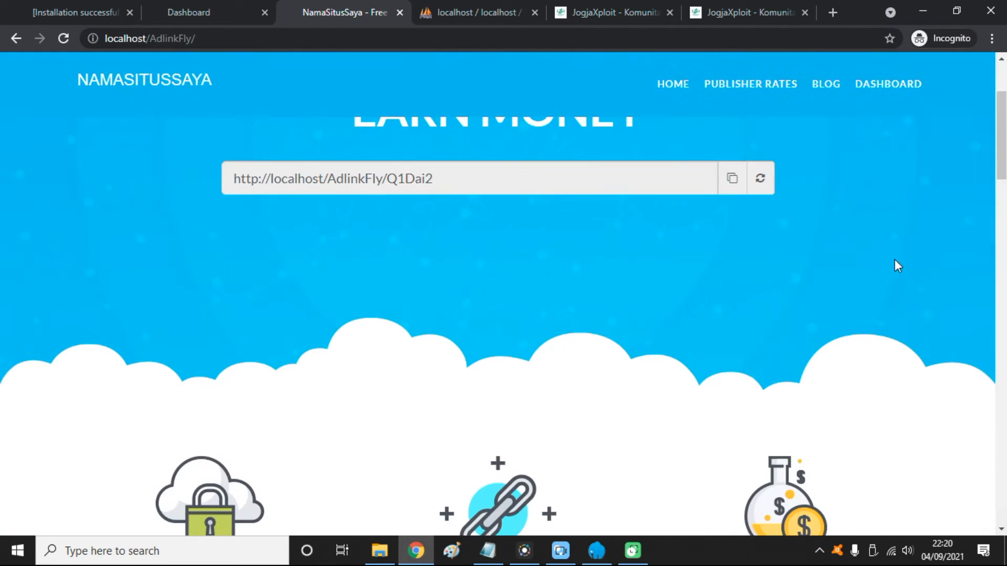
pyautogui.moveTo(1002, 144); pyautogui.dragTo(998, 107)
# Step: Go back to the admin dashboard and open the list of site pages
pyautogui.click(256, 4)
pyautogui.scroll(-4, 108, 236)
pyautogui.scroll(3, 184, 270)
pyautogui.click(131, 318)
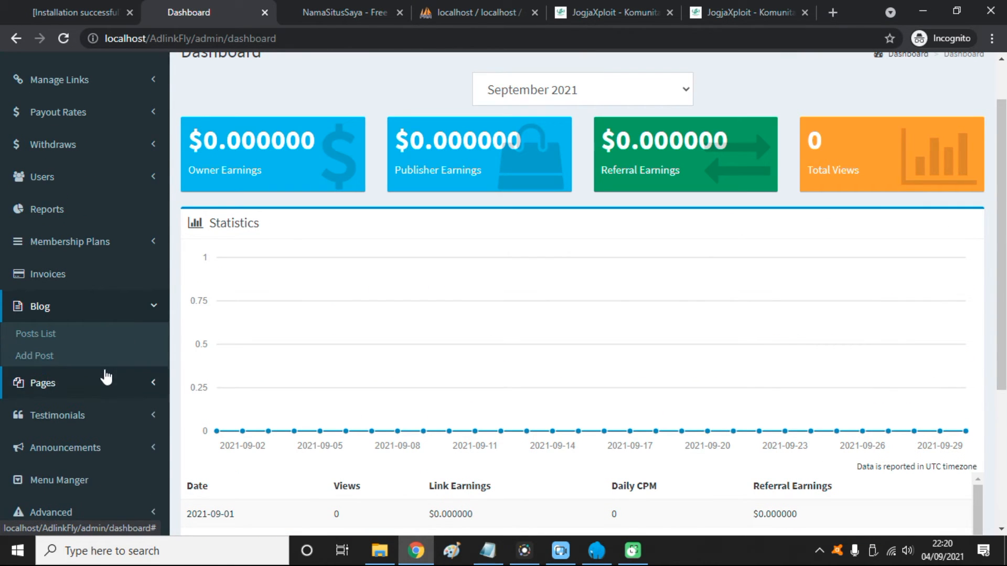
pyautogui.click(108, 381)
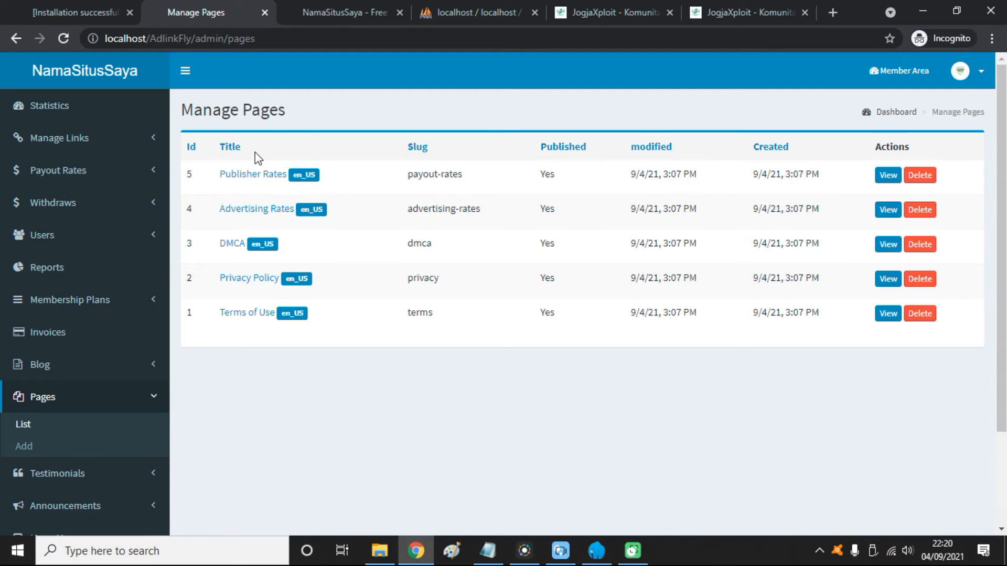
# Step: Compare the Manage Pages list with the navigation links and footer links on the public homepage
pyautogui.click(385, 7)
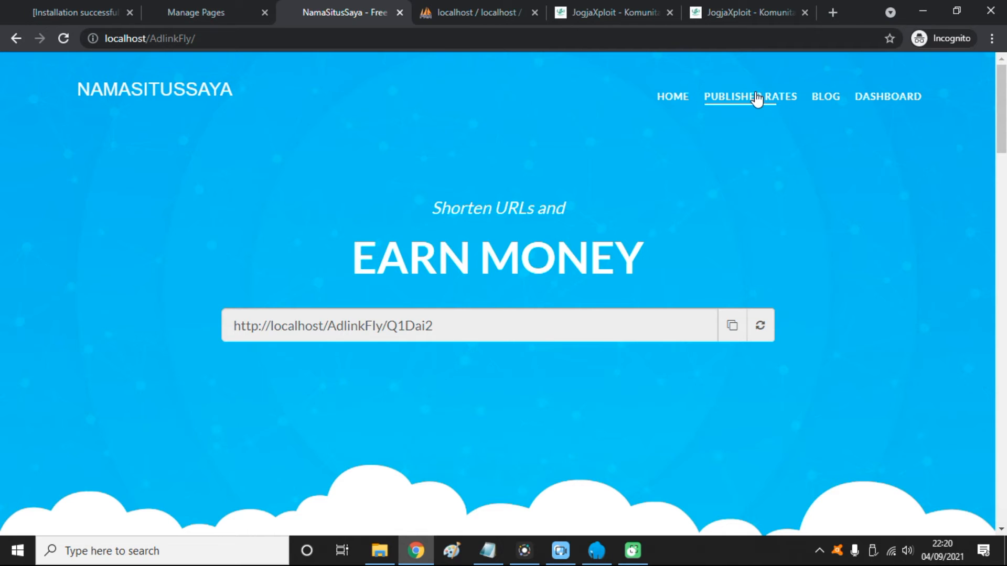
pyautogui.click(146, 7)
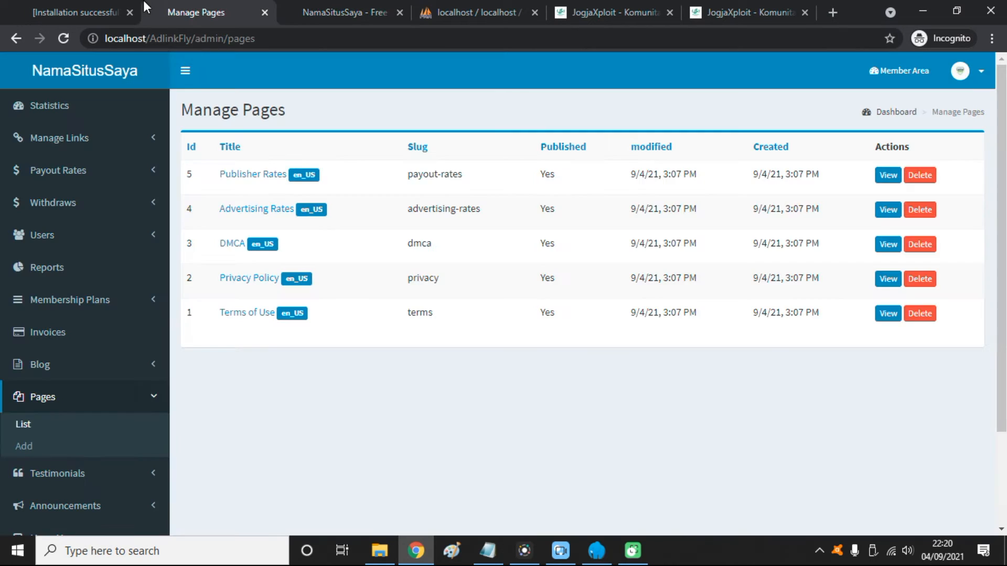
pyautogui.click(354, 8)
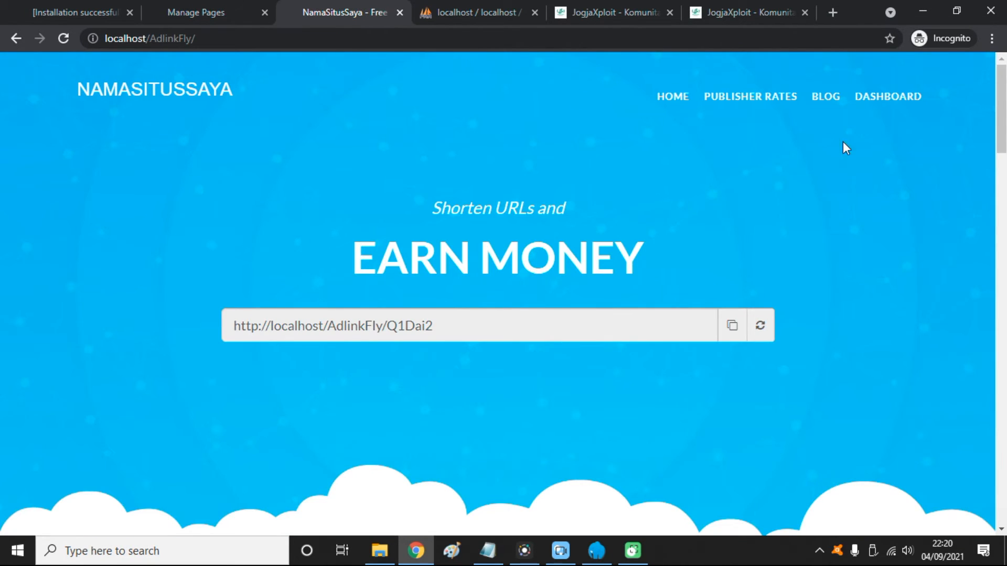
pyautogui.scroll(-15, 843, 142)
pyautogui.moveTo(1002, 478); pyautogui.dragTo(1002, 109)
pyautogui.click(200, 12)
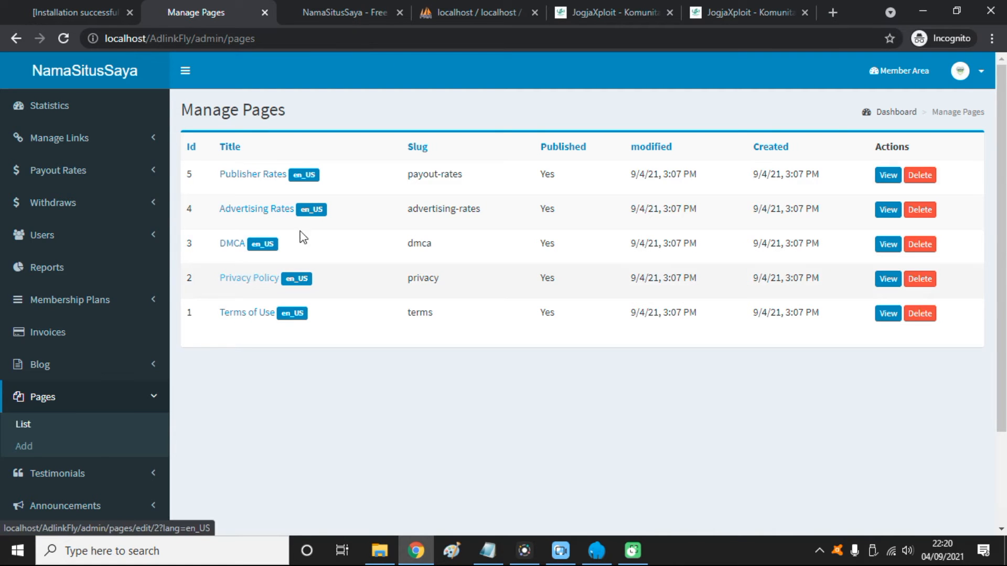
pyautogui.click(369, 10)
pyautogui.scroll(-5, 175, 432)
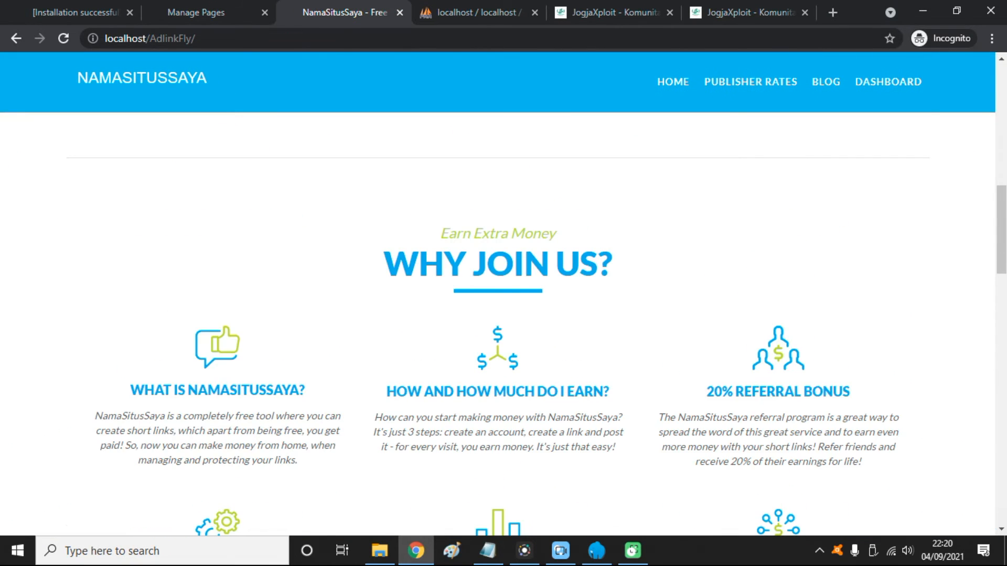
pyautogui.scroll(-15, 175, 432)
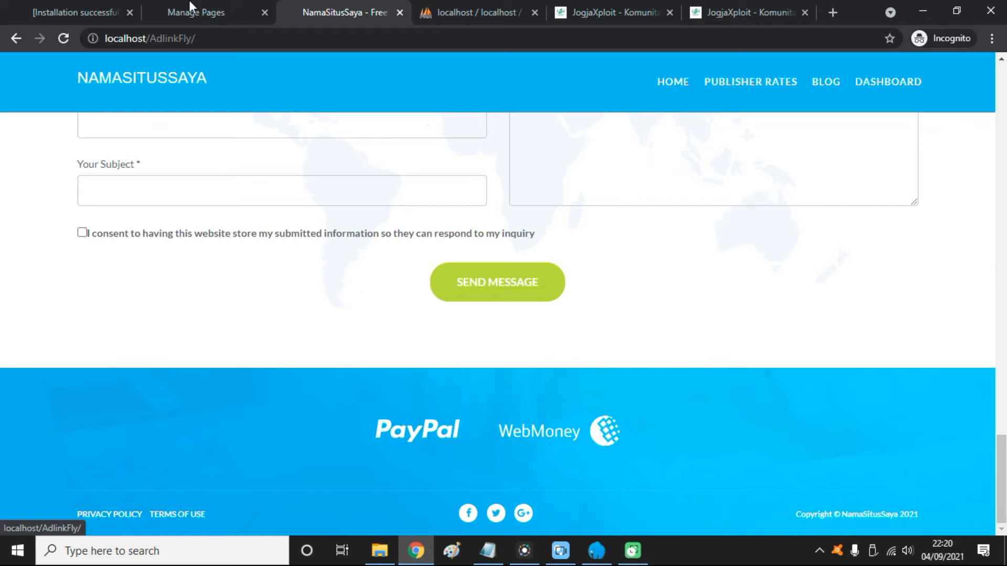
# Step: Open the en_US Main Menu in the admin Menu Manager
pyautogui.click(221, 11)
pyautogui.scroll(-2, 50, 370)
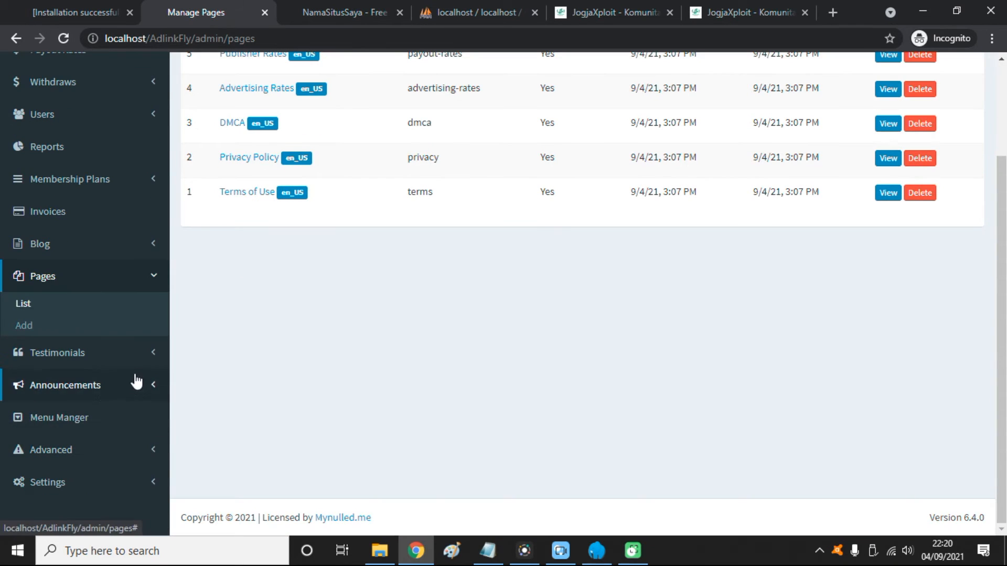
pyautogui.click(147, 428)
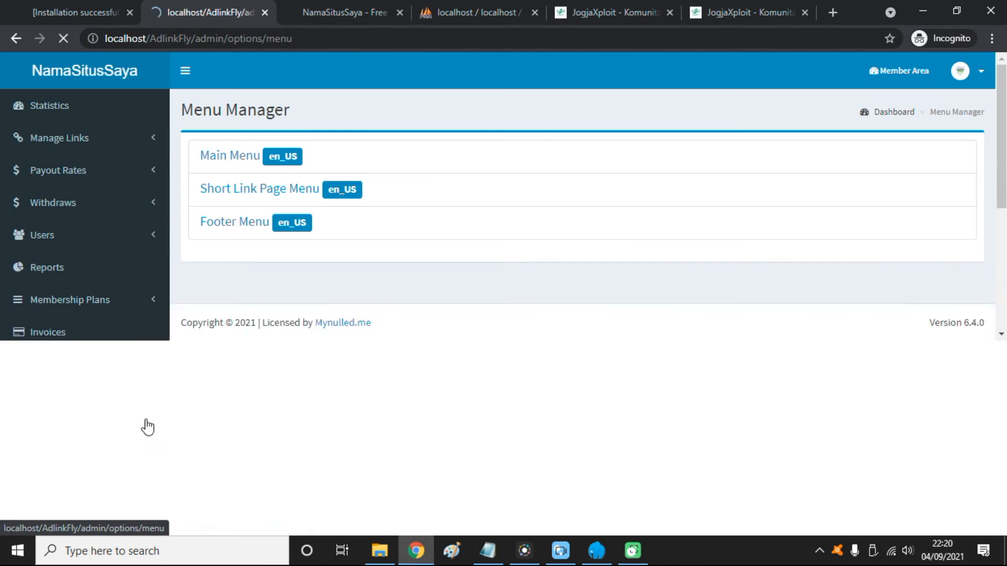
pyautogui.click(231, 161)
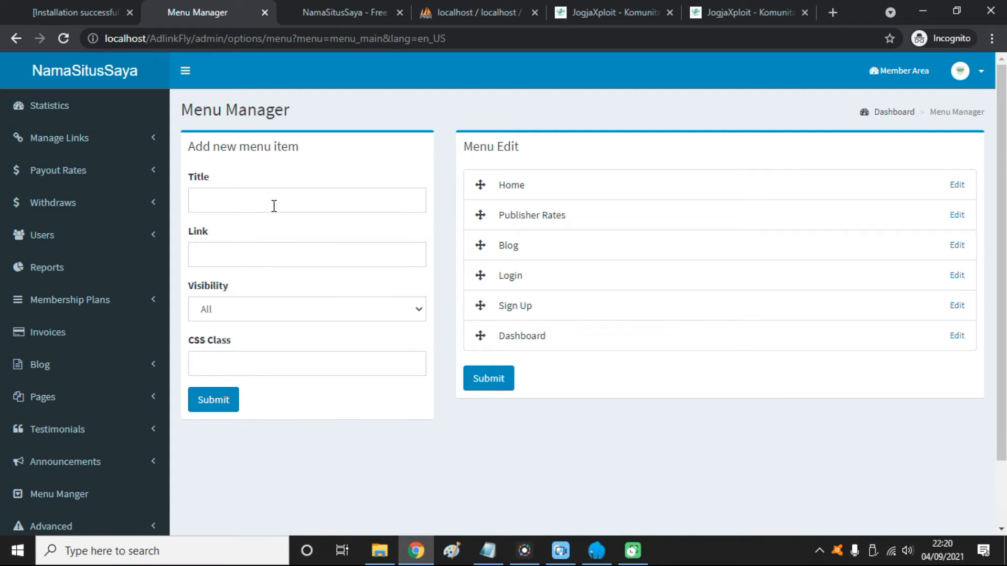
# Step: Review the new-item form and main menu entries, comparing them with the navigation on the public homepage
pyautogui.moveTo(186, 149); pyautogui.dragTo(276, 153)
pyautogui.click(319, 159)
pyautogui.moveTo(551, 214)
pyautogui.mouseDown()
pyautogui.moveTo(541, 178)
pyautogui.moveTo(555, 184)
pyautogui.moveTo(548, 256)
pyautogui.moveTo(535, 214)
pyautogui.mouseUp()
pyautogui.click(331, 7)
pyautogui.scroll(10, 807, 60)
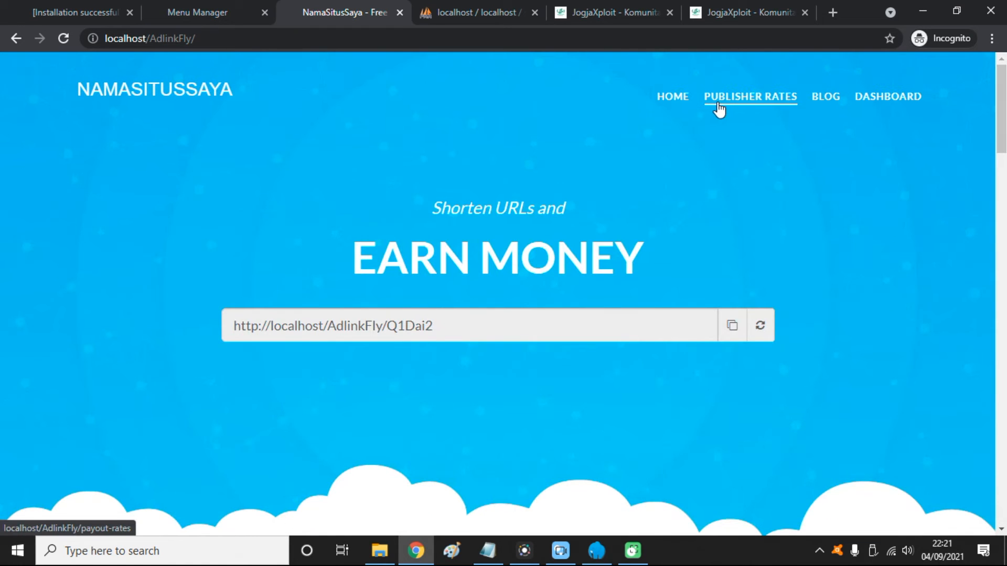
pyautogui.click(234, 8)
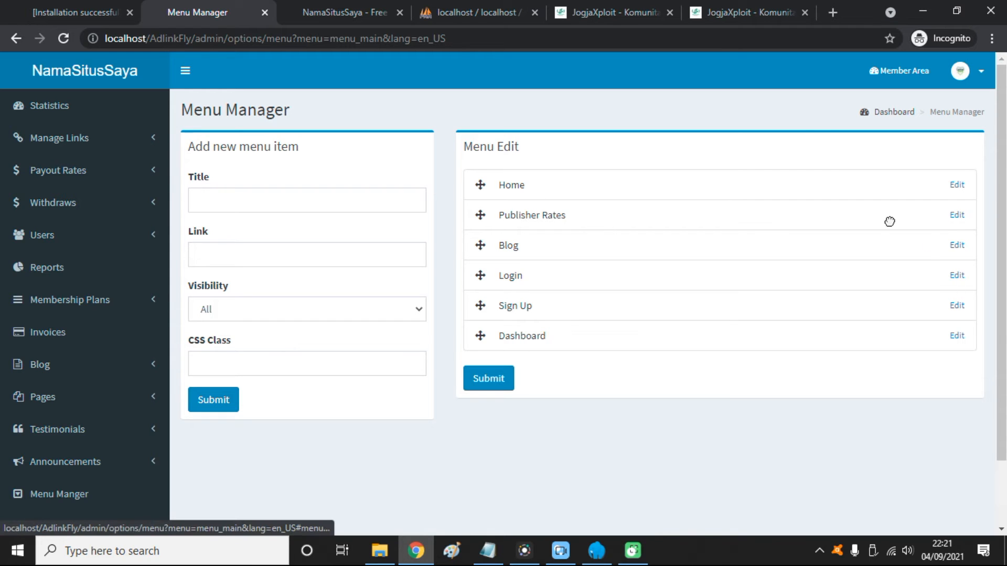
pyautogui.scroll(-2, 106, 386)
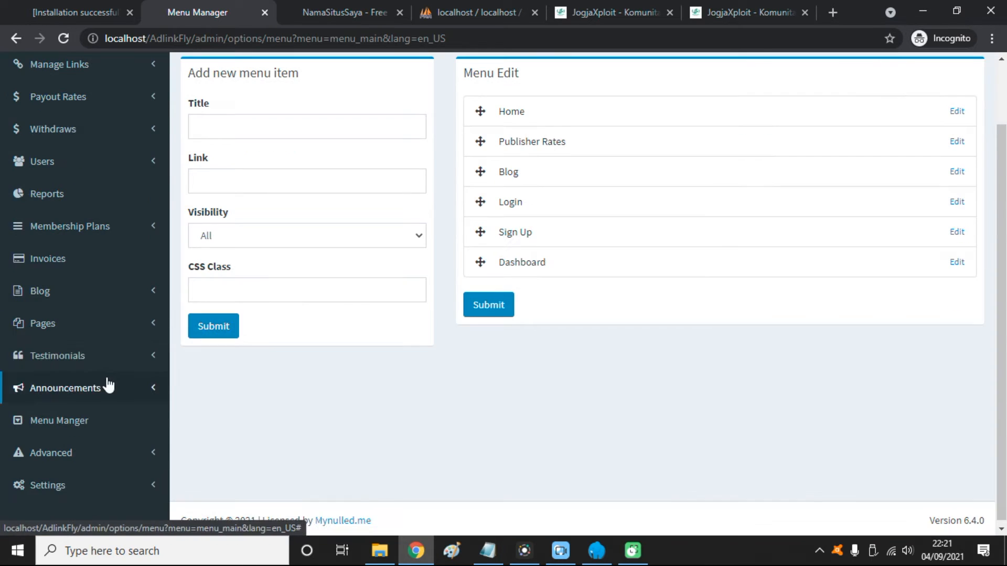
pyautogui.scroll(2, 119, 322)
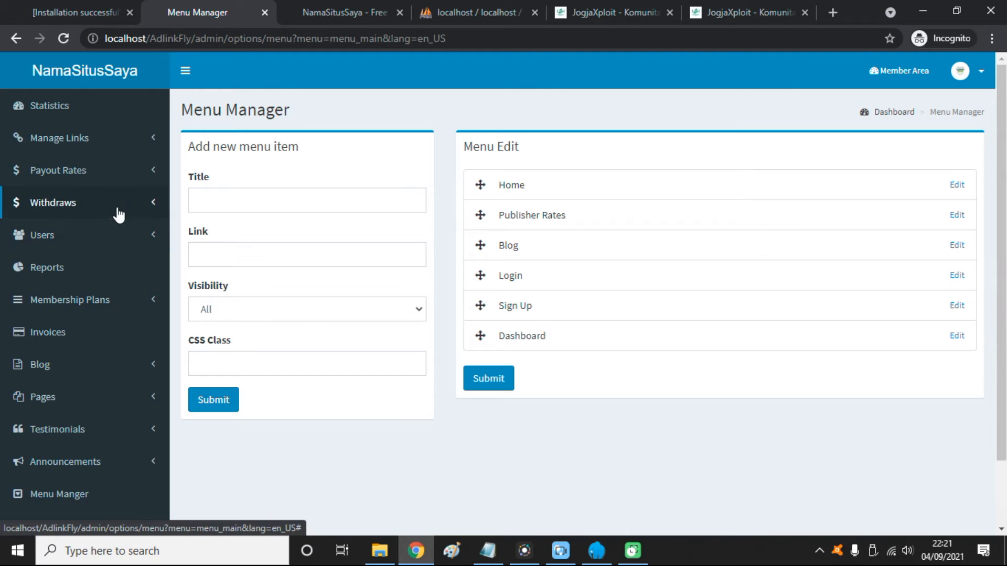
# Step: Open the Manage Withdraws list and review its balances, filters and payment status notes
pyautogui.click(131, 204)
pyautogui.click(100, 234)
pyautogui.scroll(-2, 640, 226)
pyautogui.scroll(2, 815, 273)
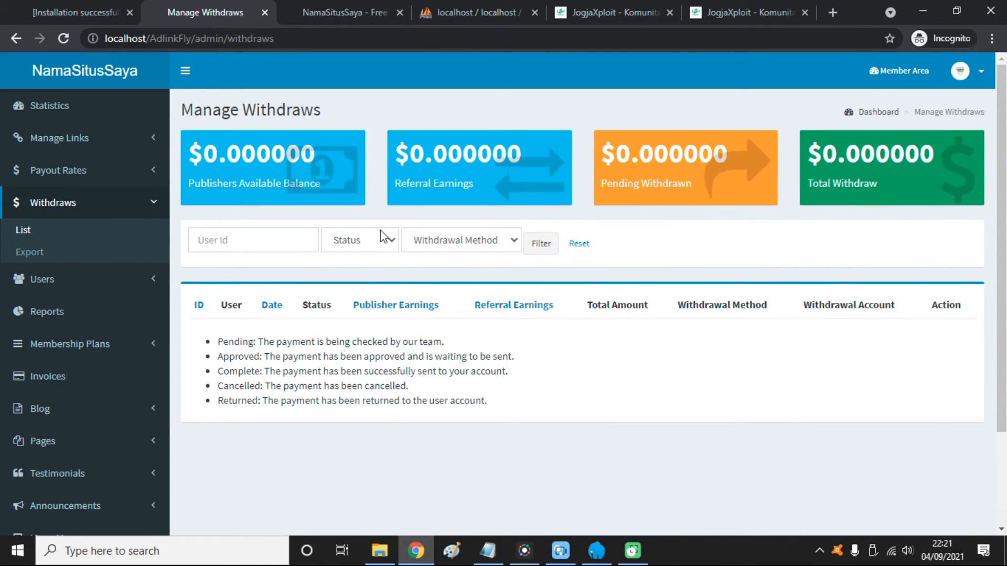
# Step: Open the Manage Users list and review the registered user's row
pyautogui.click(135, 283)
pyautogui.click(110, 263)
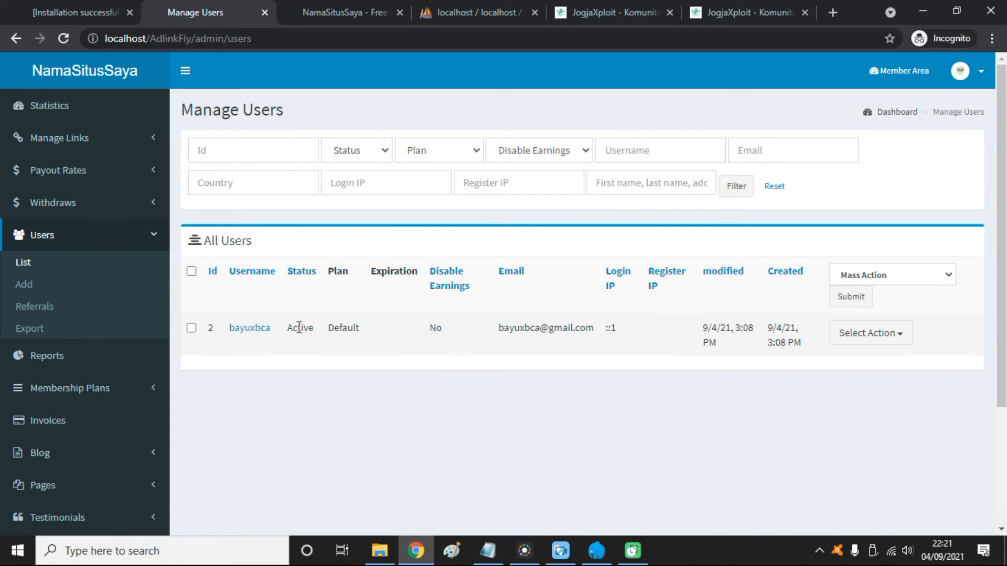
pyautogui.moveTo(294, 332); pyautogui.dragTo(909, 347)
pyautogui.click(912, 422)
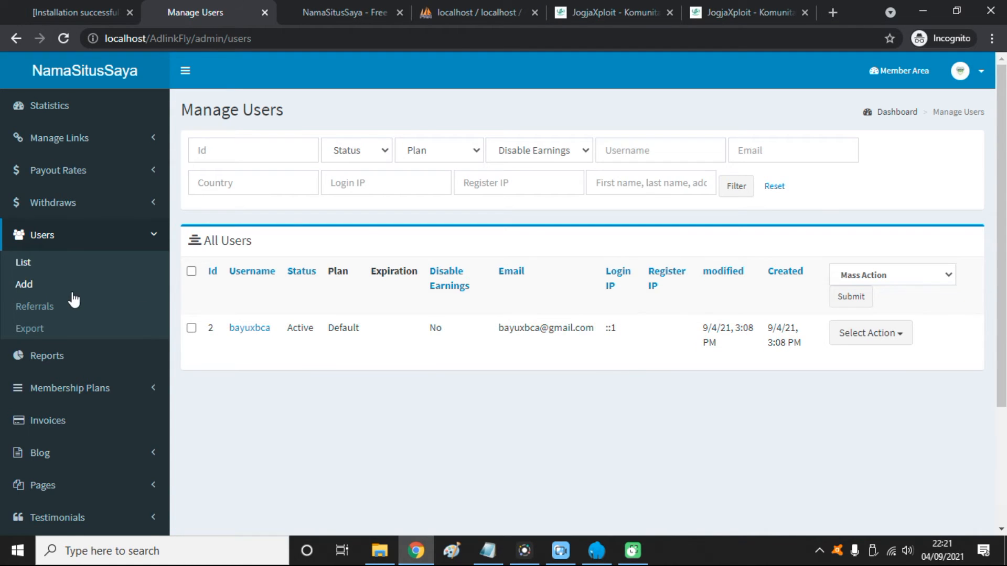
# Step: Open the list of membership plans
pyautogui.scroll(-3, 105, 297)
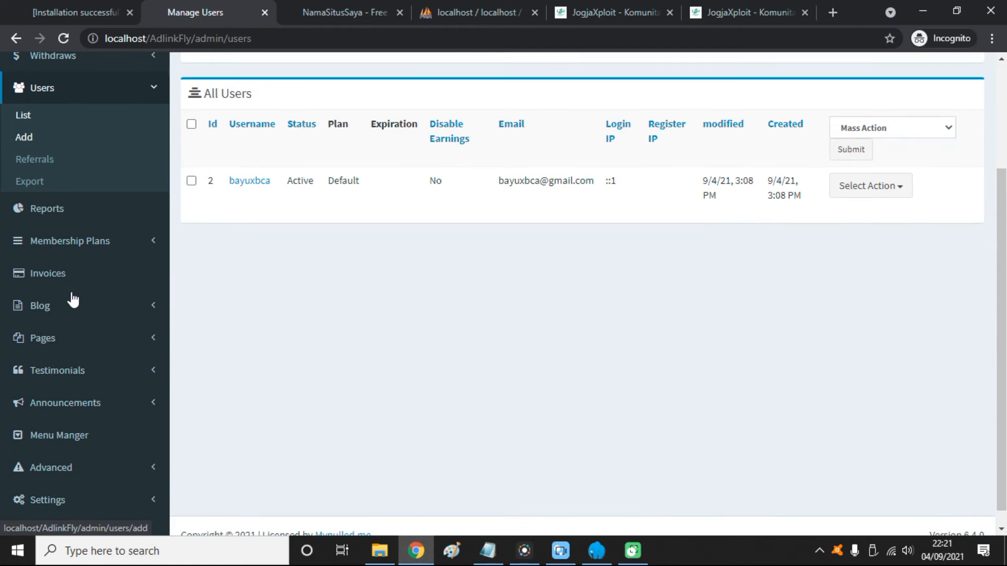
pyautogui.click(128, 243)
pyautogui.click(104, 213)
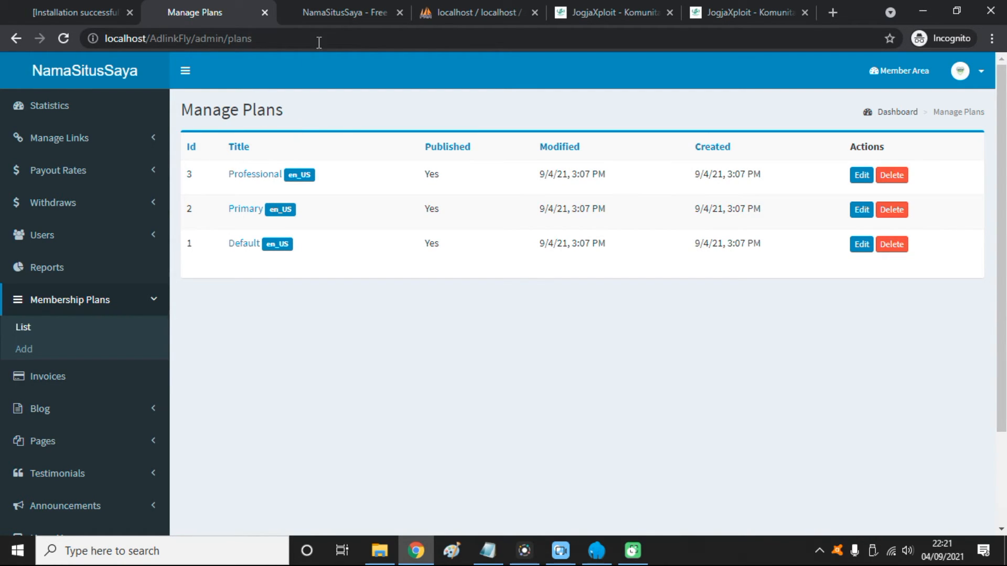
# Step: Open the System Info page among the advanced admin options
pyautogui.scroll(-3, 150, 292)
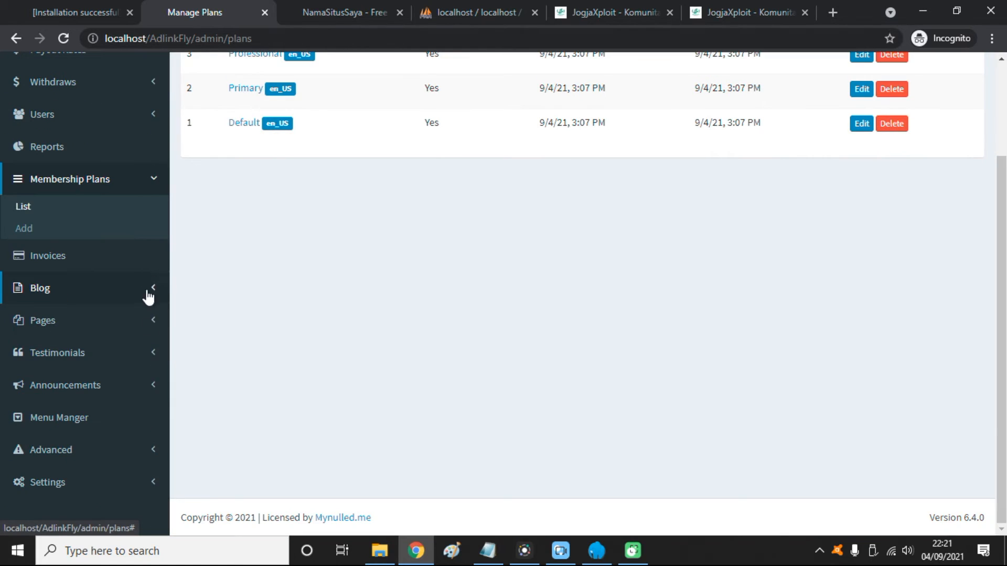
pyautogui.click(120, 454)
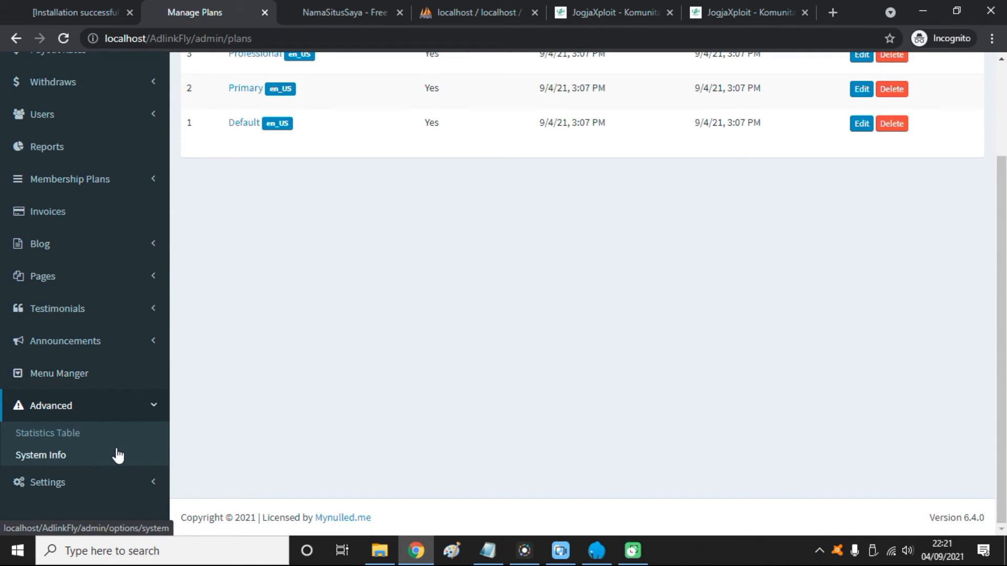
pyautogui.click(117, 455)
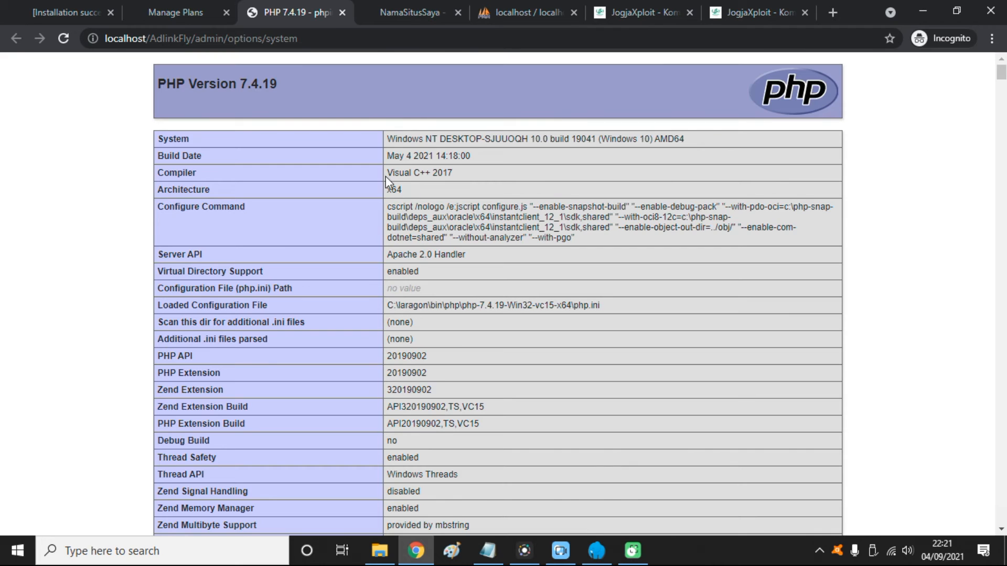
# Step: Examine the PHP version, Apache configuration and environment variables on the PHP info page, and close it
pyautogui.scroll(-10, 385, 178)
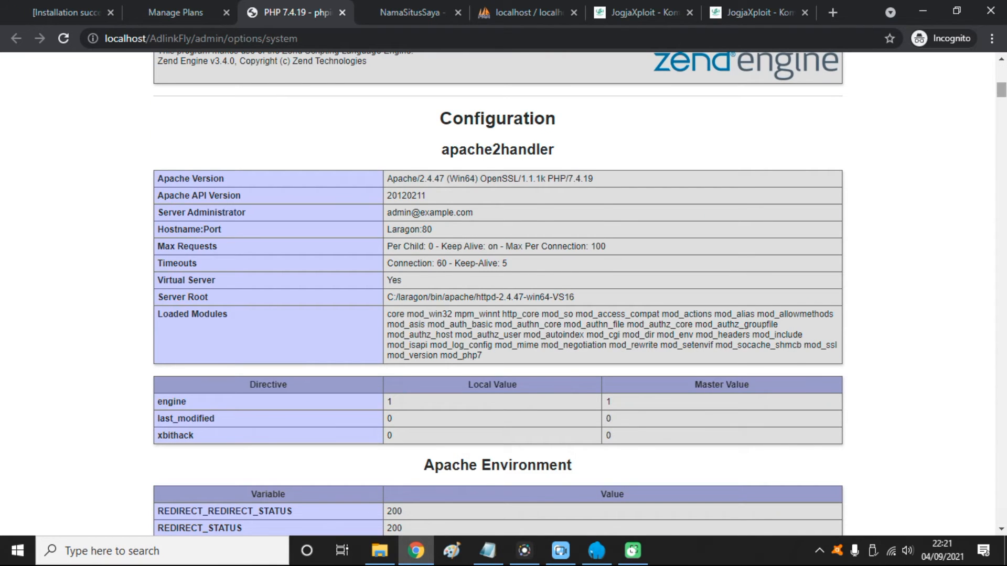
pyautogui.scroll(10, 282, 81)
pyautogui.moveTo(247, 86); pyautogui.dragTo(314, 84)
pyautogui.click(314, 84)
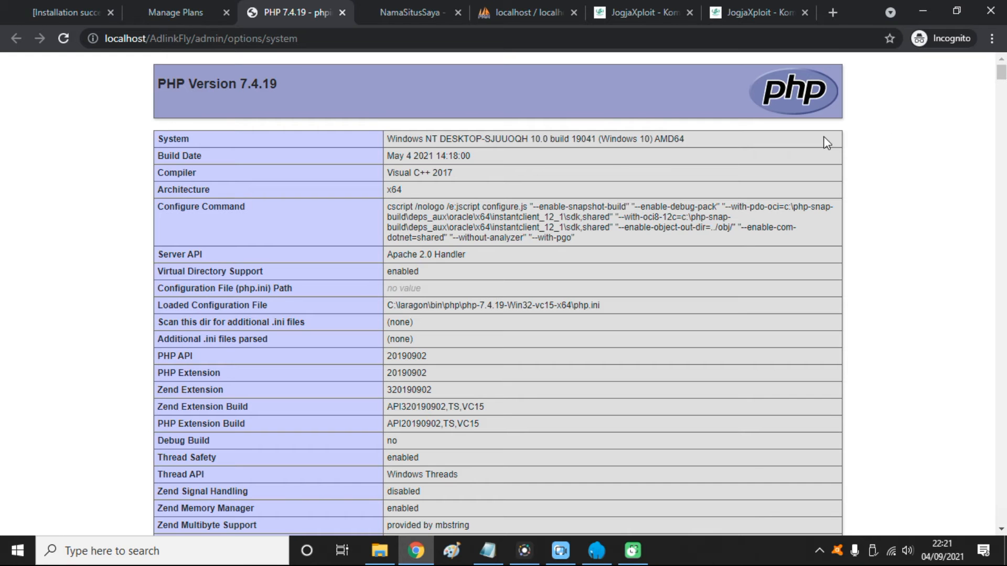
pyautogui.scroll(-15, 868, 143)
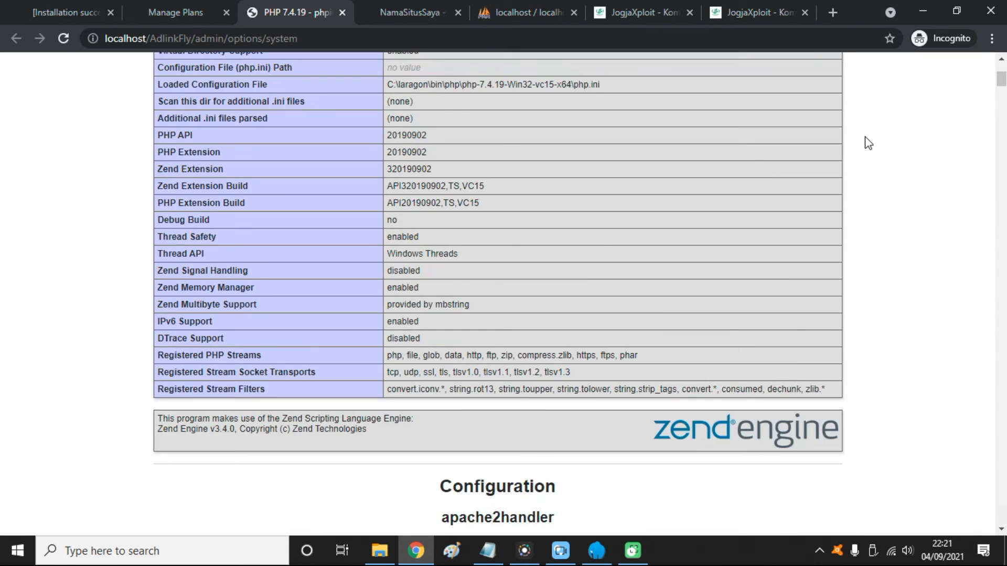
pyautogui.scroll(-3, 412, 137)
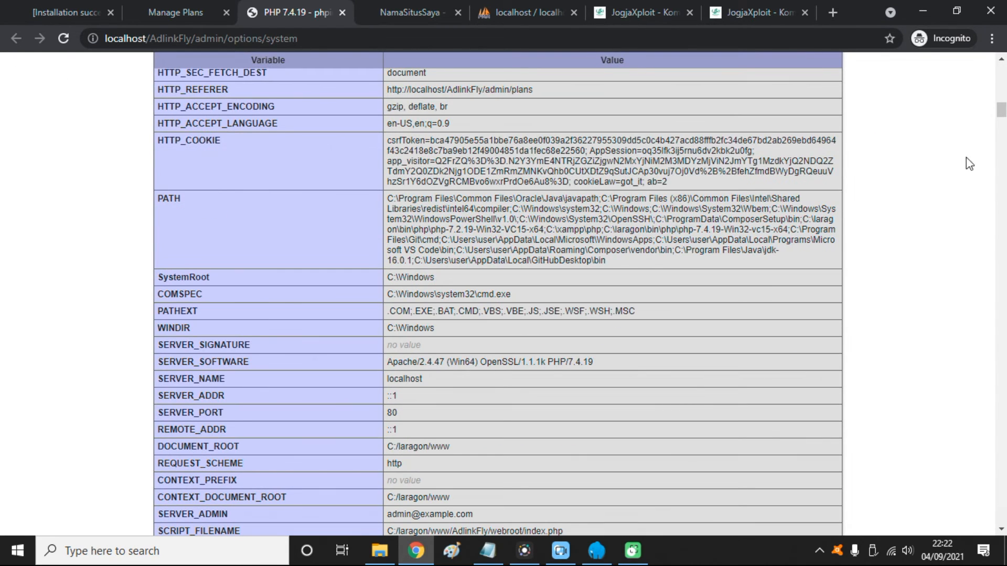
pyautogui.scroll(18, 498, 293)
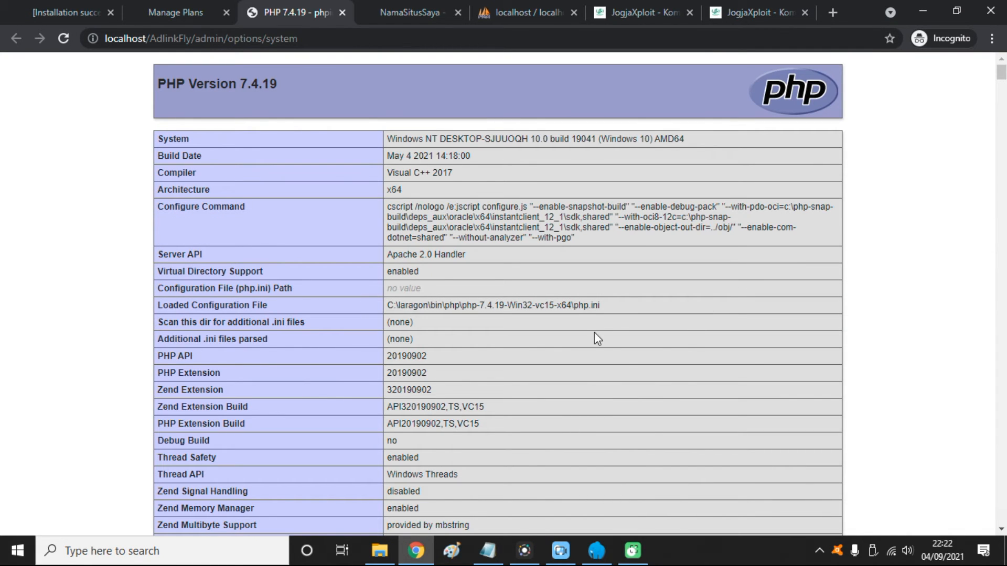
pyautogui.scroll(-7, 621, 326)
pyautogui.scroll(7, 933, 131)
pyautogui.scroll(-10, 294, 104)
pyautogui.moveTo(1001, 97); pyautogui.dragTo(997, 59)
pyautogui.click(176, 12)
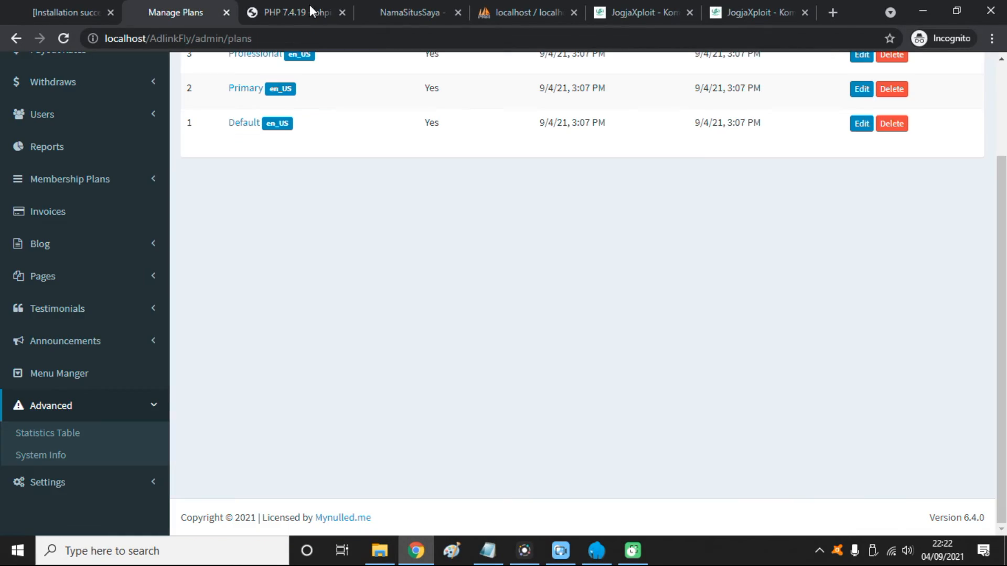
pyautogui.click(342, 12)
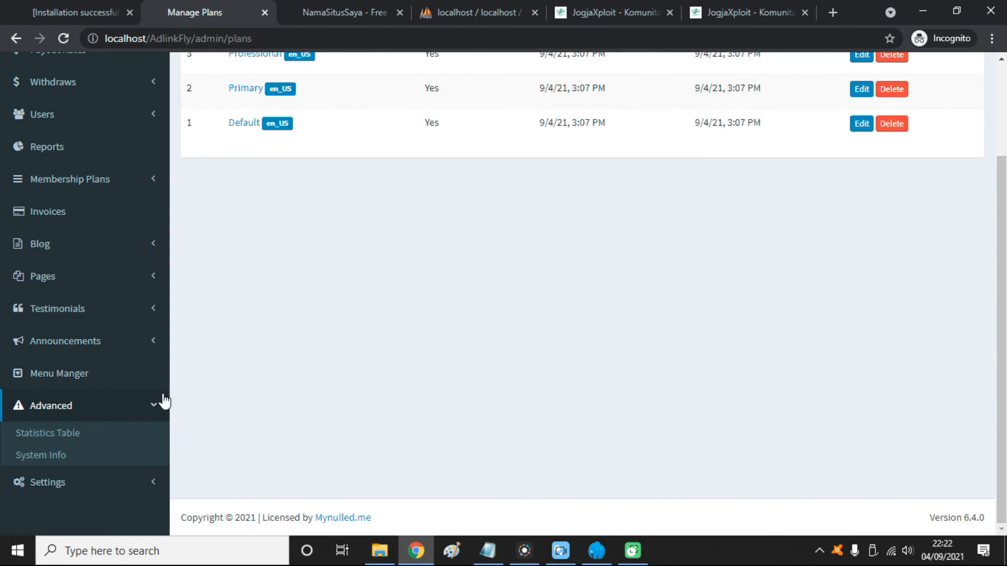
# Step: Open the Manage Testimonials list and look through the public homepage for a testimonials section
pyautogui.click(107, 315)
pyautogui.click(106, 342)
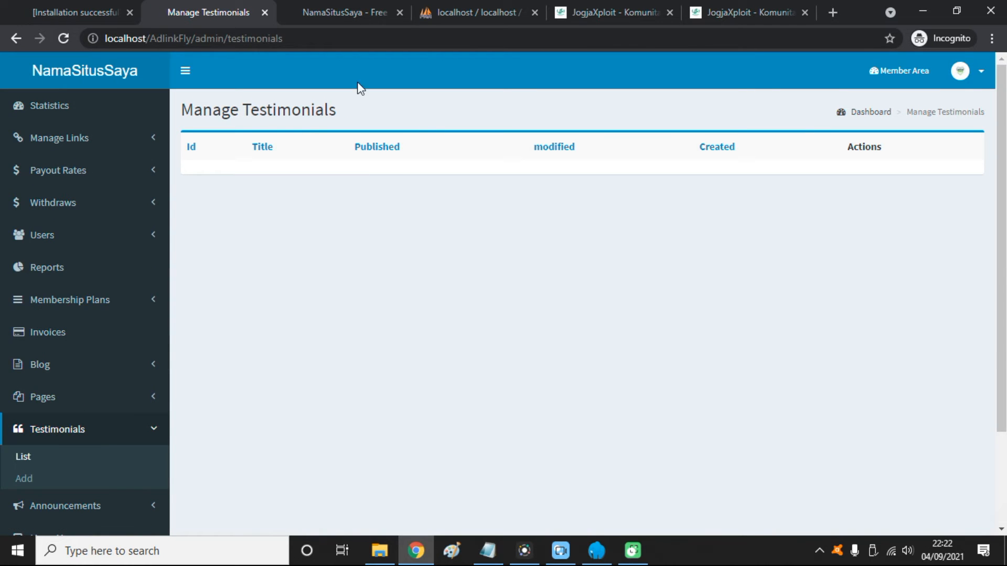
pyautogui.click(330, 10)
pyautogui.moveTo(1002, 115); pyautogui.dragTo(1004, 422)
pyautogui.scroll(-1, 1002, 412)
pyautogui.scroll(5, 681, 333)
pyautogui.scroll(-5, 603, 328)
pyautogui.scroll(3, 572, 209)
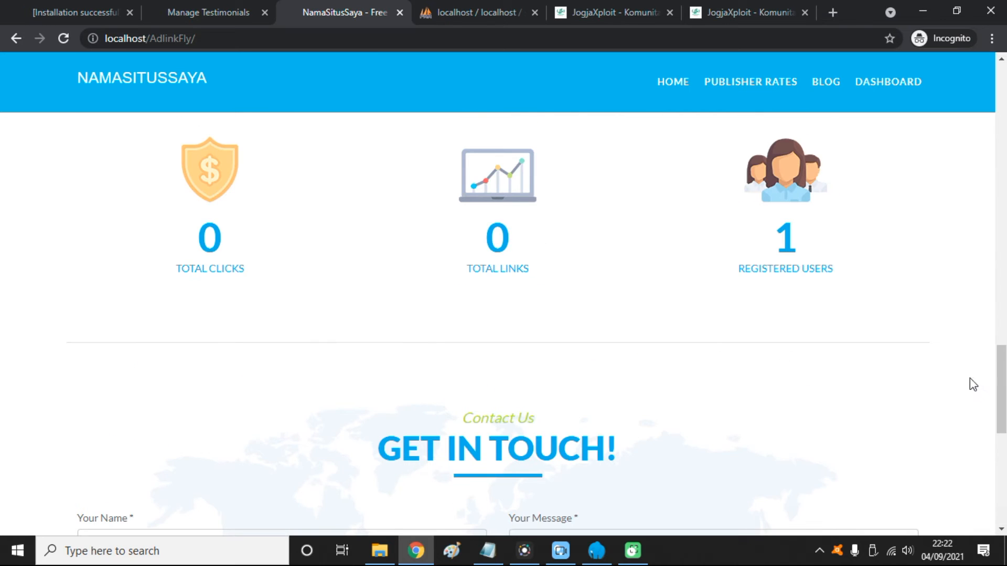
pyautogui.moveTo(1002, 388); pyautogui.dragTo(996, 415)
pyautogui.scroll(3, 629, 289)
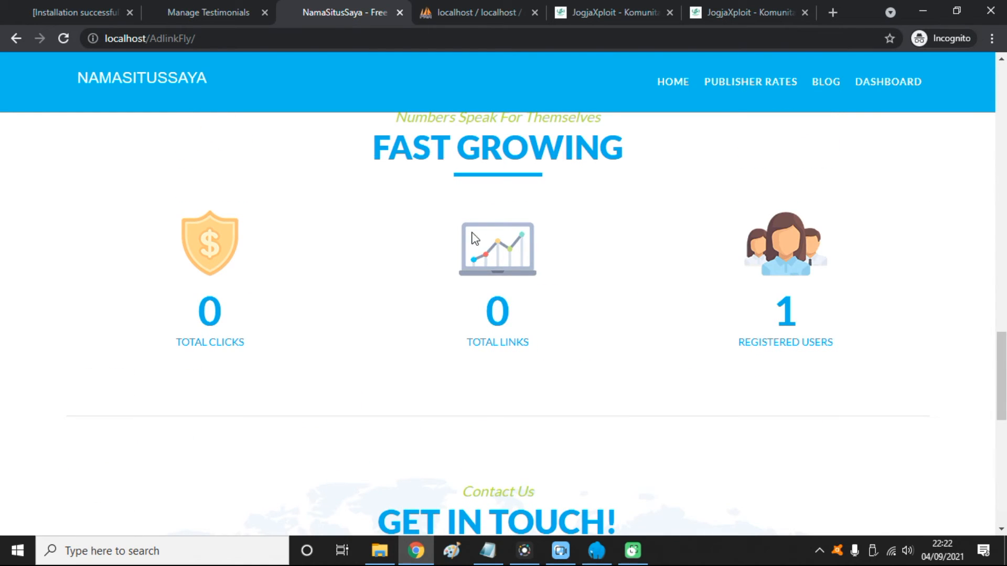
# Step: Examine the click and link counters in the homepage's Fast Growing section
pyautogui.moveTo(643, 247); pyautogui.dragTo(466, 208)
pyautogui.click(393, 291)
pyautogui.moveTo(271, 311); pyautogui.dragTo(188, 300)
pyautogui.click(466, 304)
pyautogui.moveTo(525, 313); pyautogui.dragTo(470, 315)
# Step: Return to the admin dashboard and open the list of all links
pyautogui.click(199, 11)
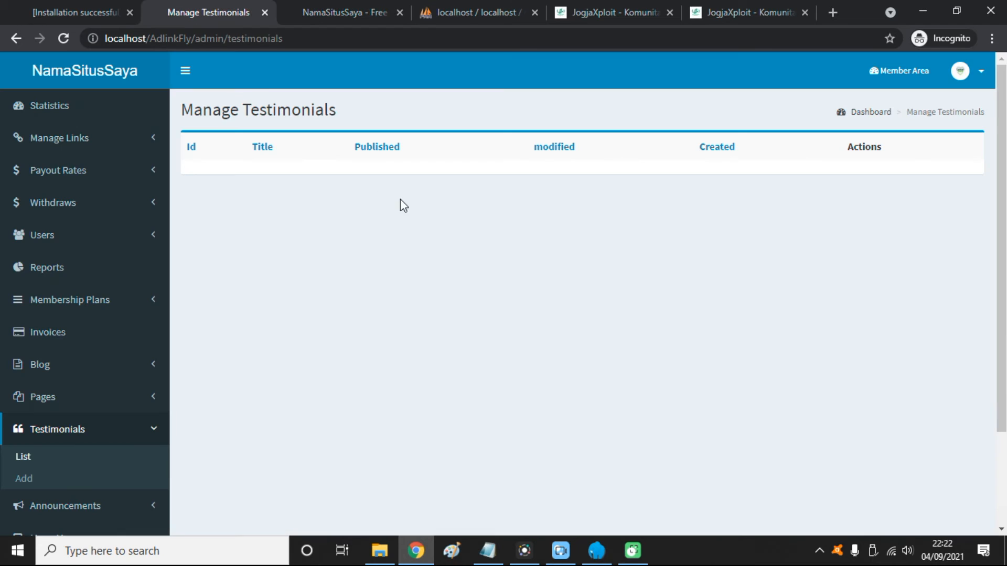
pyautogui.scroll(-2, 125, 315)
pyautogui.scroll(2, 122, 273)
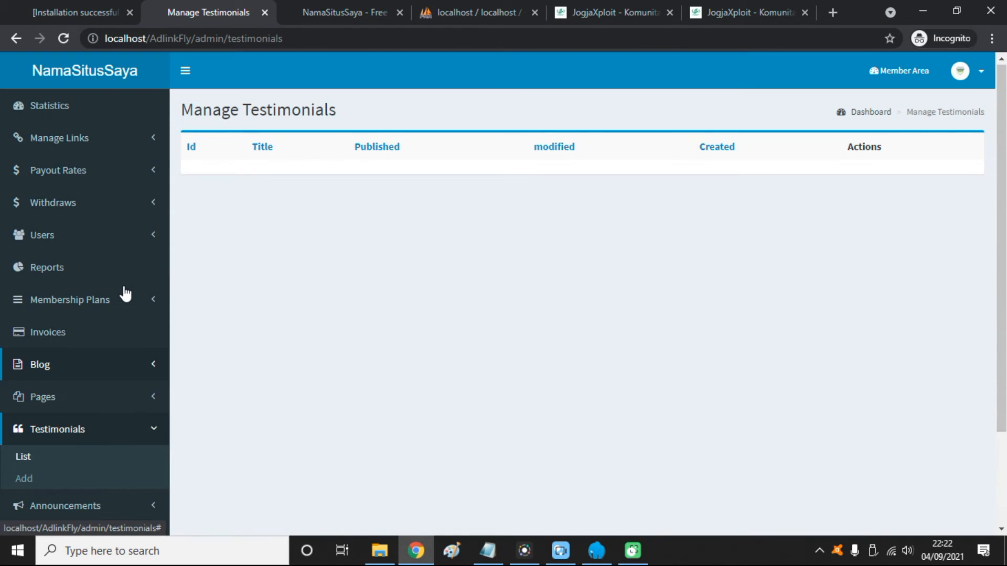
pyautogui.click(150, 203)
pyautogui.click(121, 146)
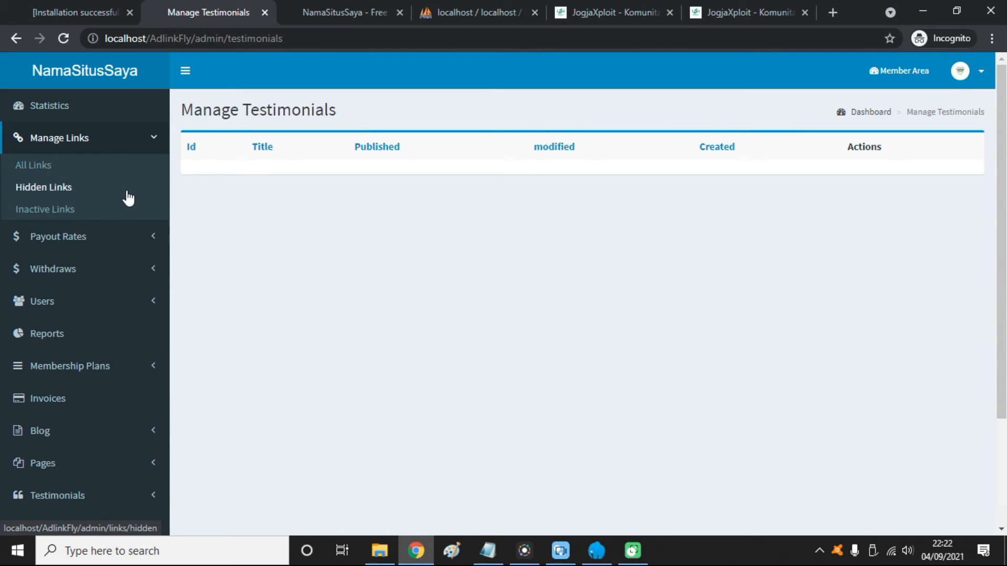
pyautogui.click(122, 169)
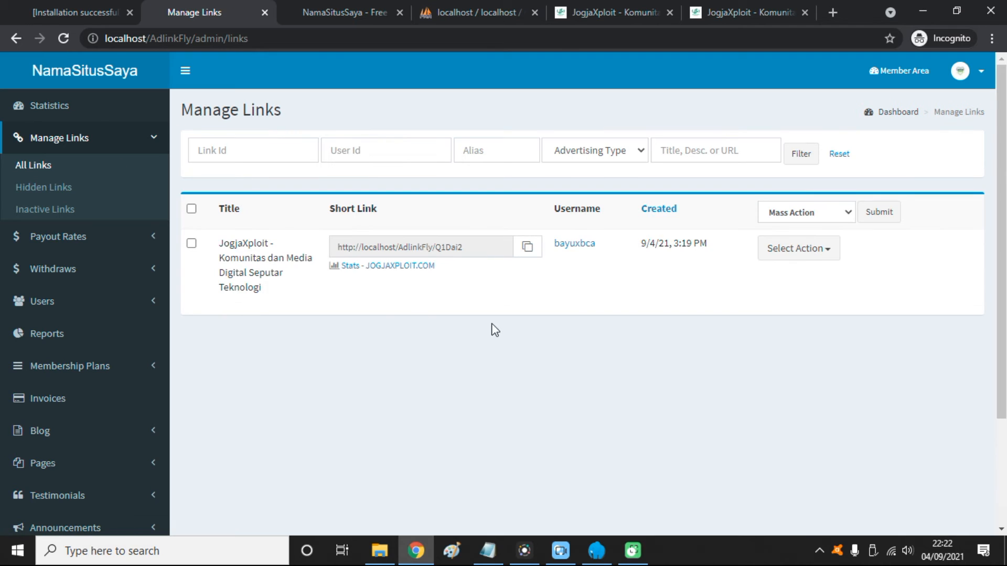
# Step: Review the JogjaXploit link's title and the actions available for it in Manage Links
pyautogui.moveTo(221, 242); pyautogui.dragTo(309, 301)
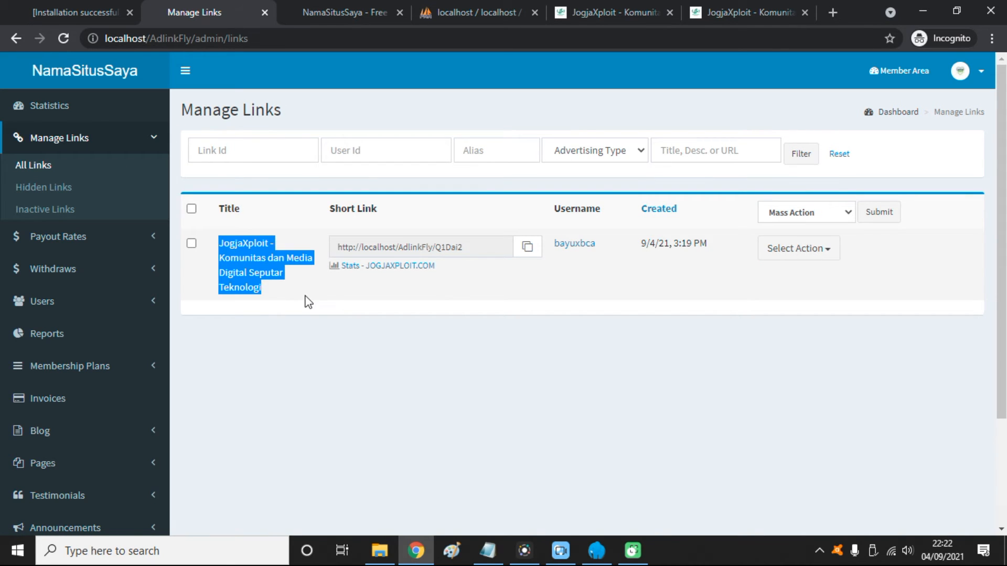
pyautogui.click(454, 310)
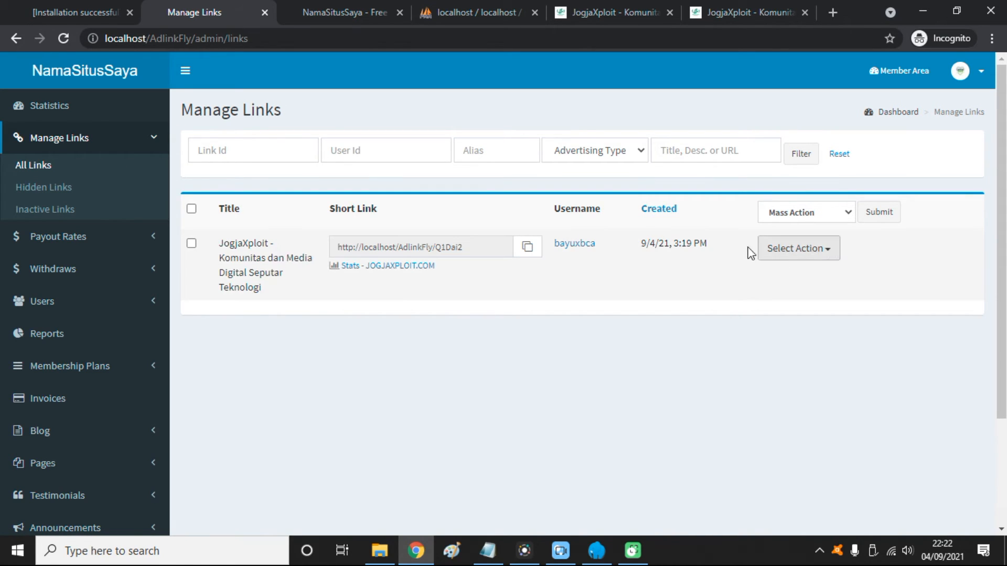
pyautogui.click(813, 250)
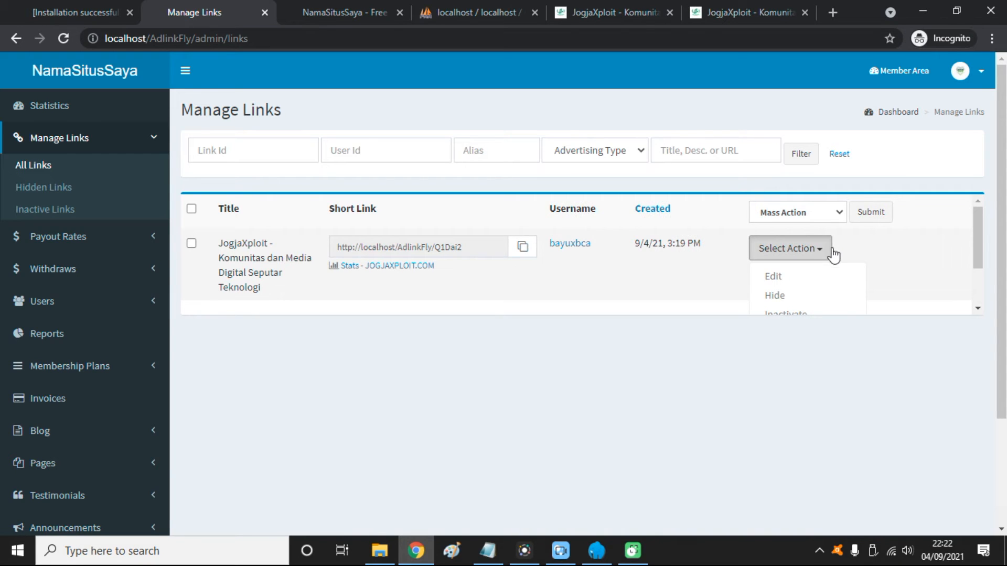
pyautogui.scroll(-2, 834, 255)
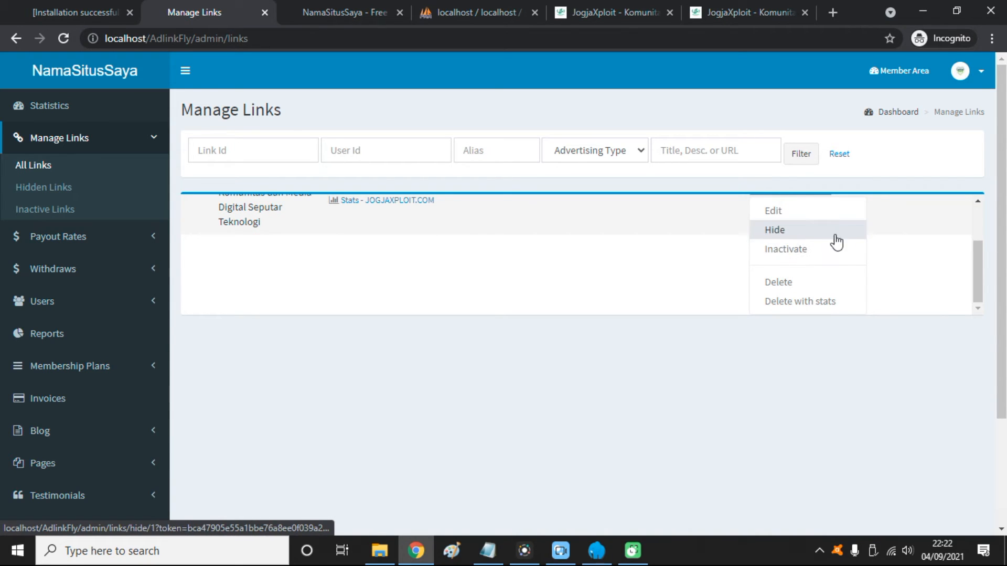
pyautogui.scroll(-1, 814, 260)
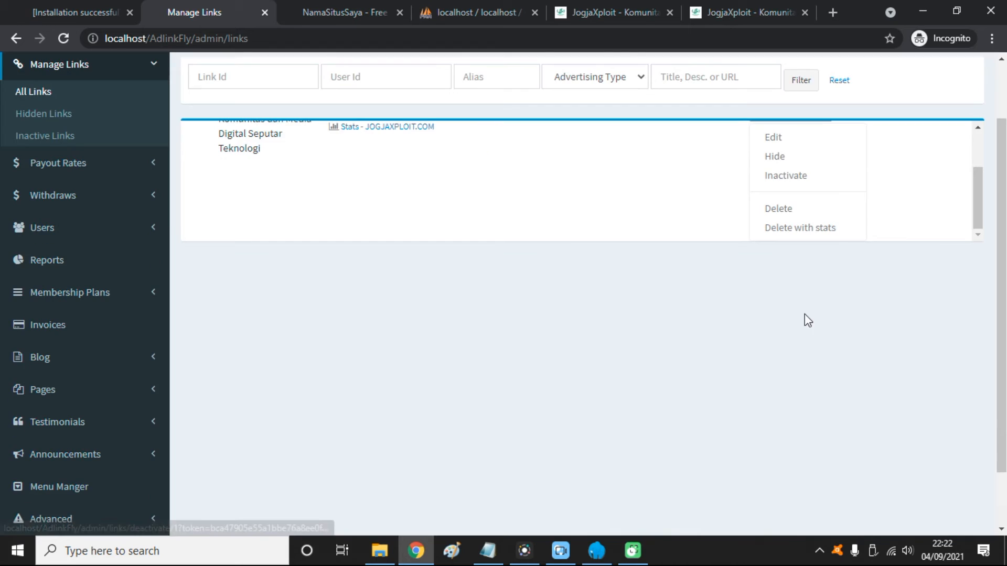
pyautogui.click(804, 314)
pyautogui.scroll(1, 577, 303)
pyautogui.scroll(-3, 111, 302)
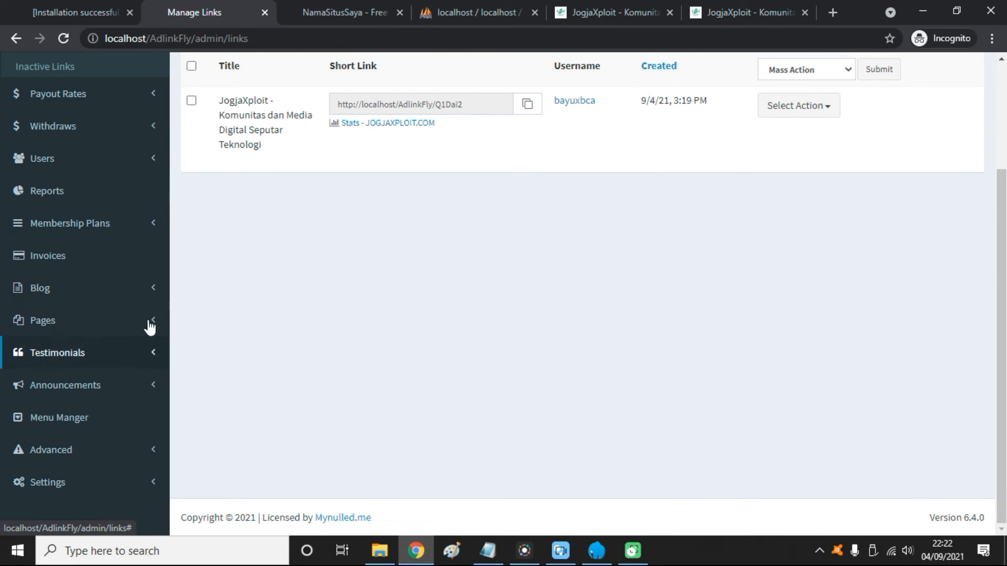
# Step: Open the admin list of blog posts and compare it with the public Blog page
pyautogui.click(131, 298)
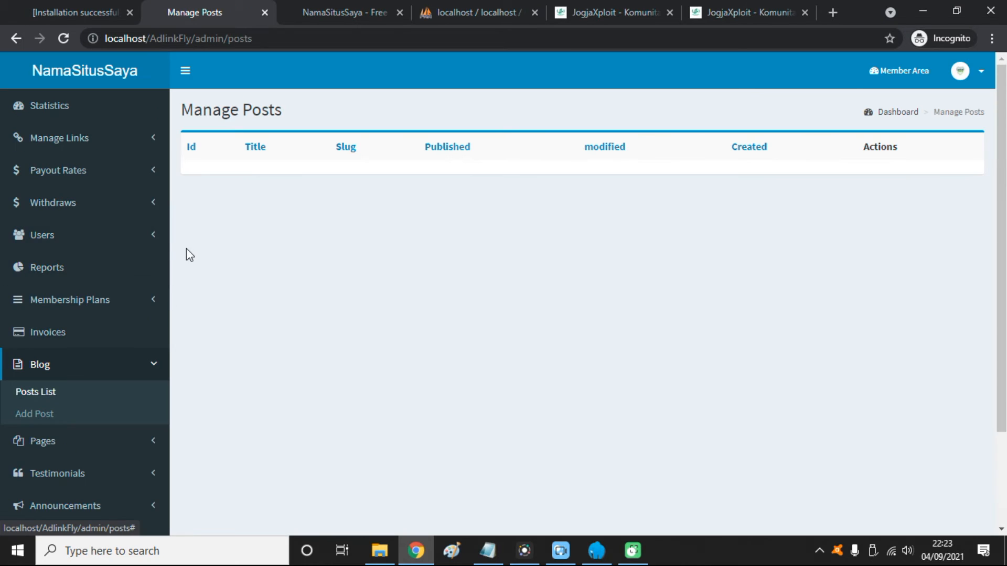
pyautogui.click(335, 11)
pyautogui.scroll(8, 901, 213)
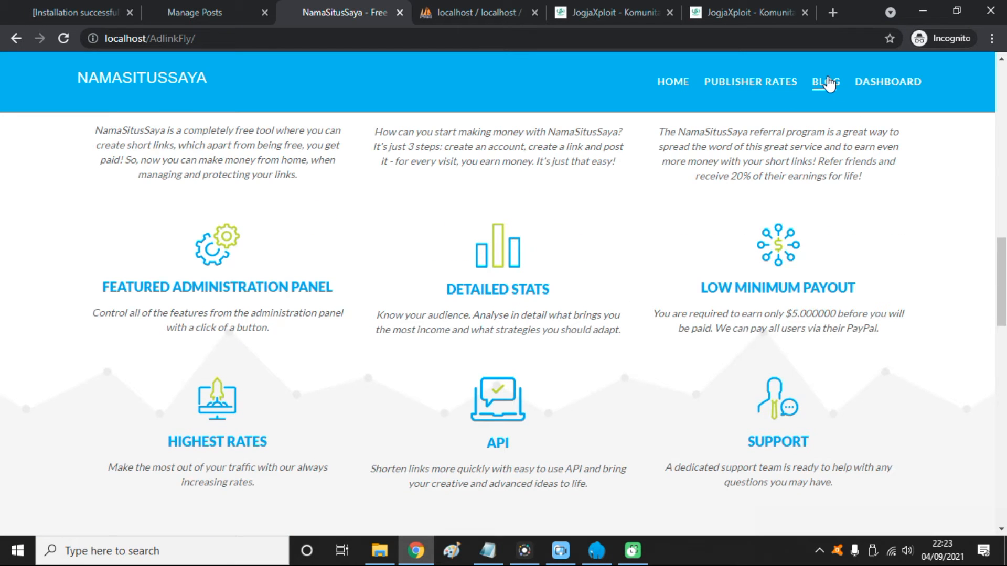
pyautogui.click(826, 82)
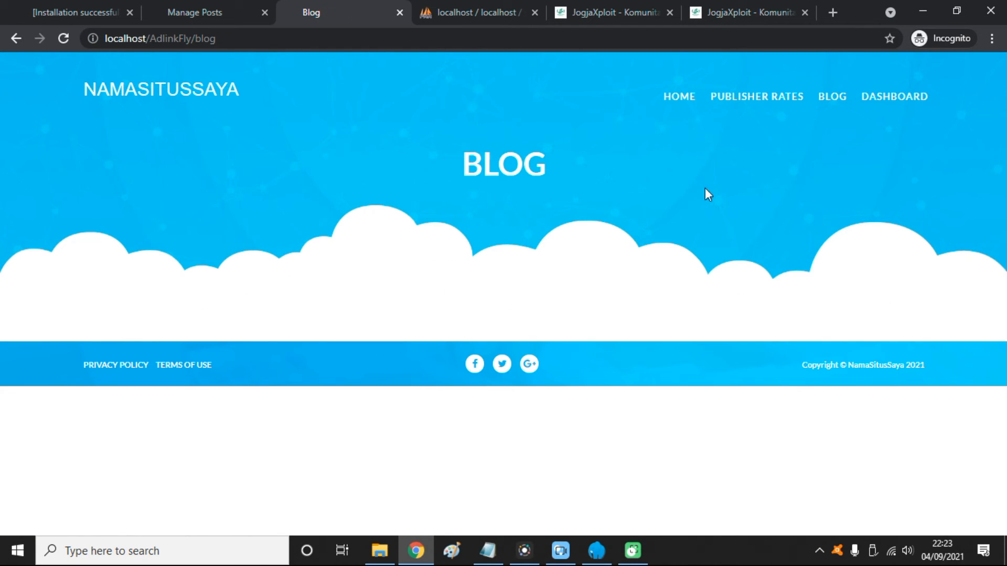
pyautogui.hotkey('ctrl', 'shift', 'Tab')
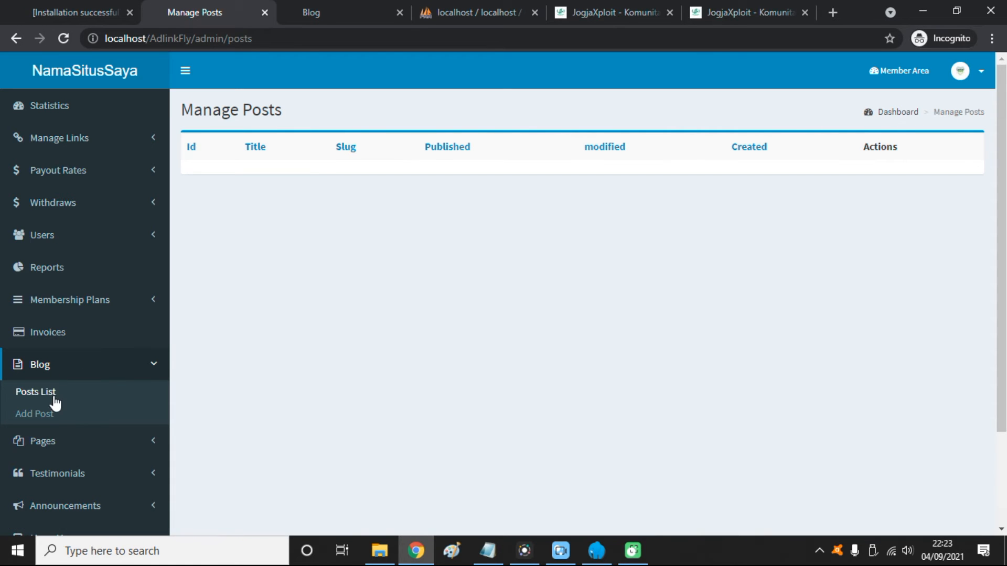
# Step: Open the form for adding a blog post and review its title, slug, publishing and description fields
pyautogui.click(59, 415)
pyautogui.scroll(-7, 389, 253)
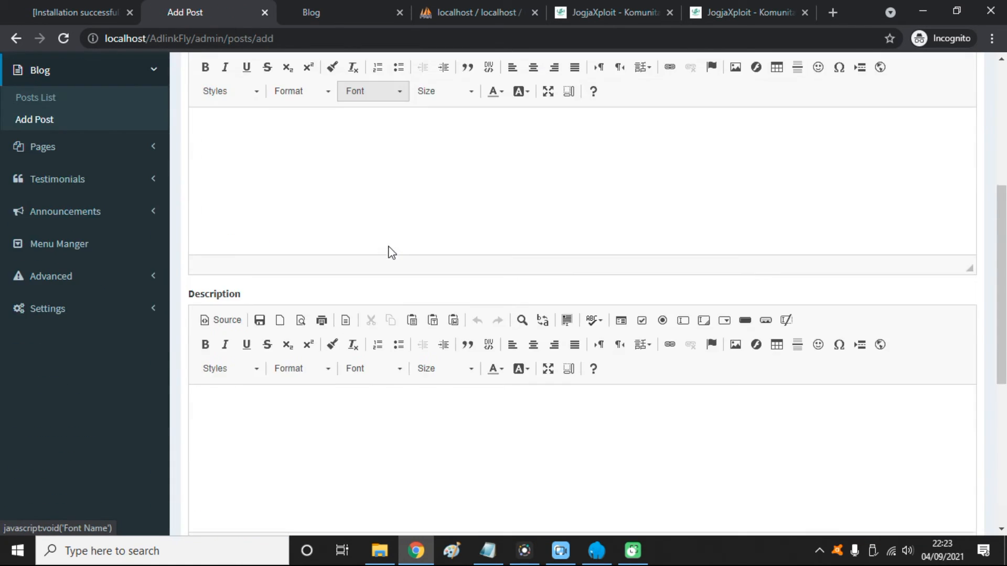
pyautogui.scroll(7, 440, 262)
pyautogui.moveTo(1001, 218); pyautogui.dragTo(851, 173)
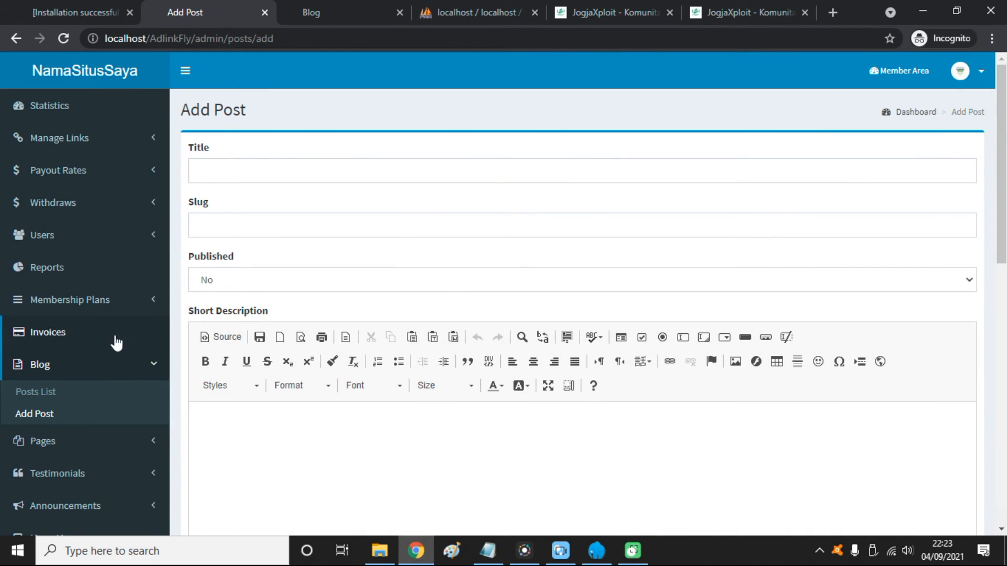
pyautogui.scroll(-6, 110, 287)
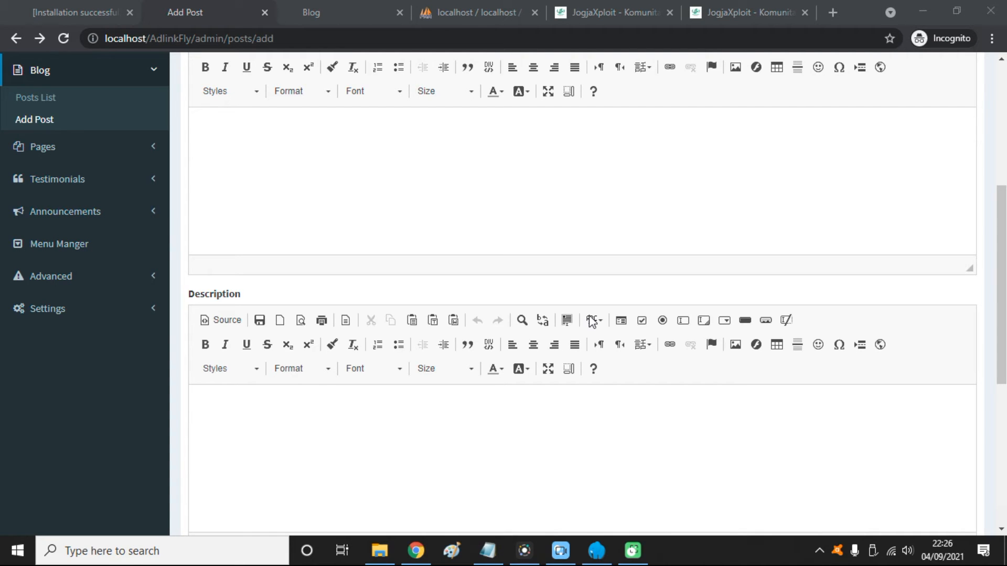
# Step: Open the public site's home page and go down to its statistics section
pyautogui.click(334, 7)
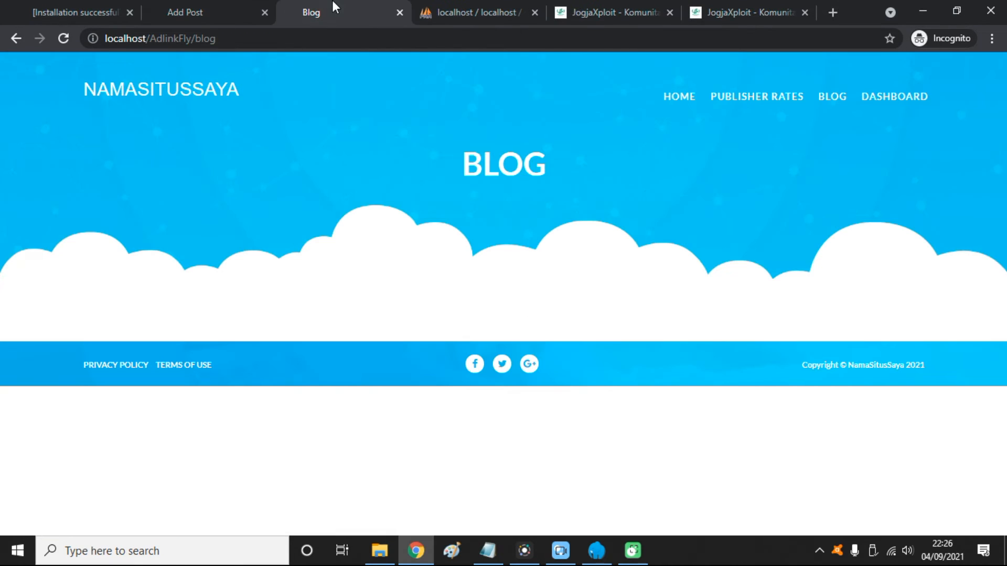
pyautogui.click(679, 97)
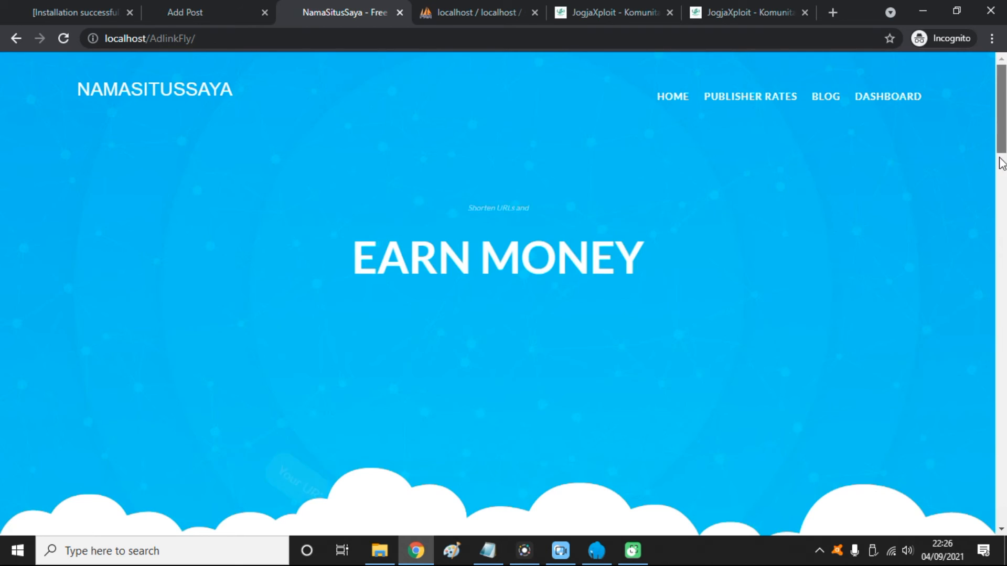
pyautogui.scroll(-10, 891, 173)
pyautogui.scroll(-5, 742, 303)
pyautogui.scroll(10, 741, 303)
pyautogui.scroll(-5, 696, 378)
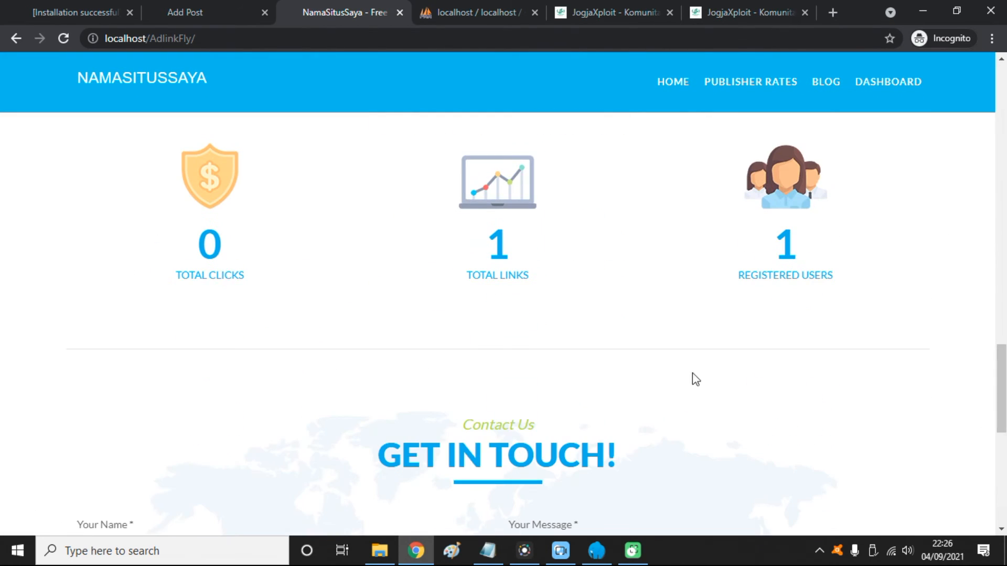
# Step: Examine the total clicks, total links and registered users counters in the home page's Fast Growing section
pyautogui.scroll(1, 508, 322)
pyautogui.tripleClick(779, 315)
pyautogui.moveTo(479, 314); pyautogui.dragTo(800, 335)
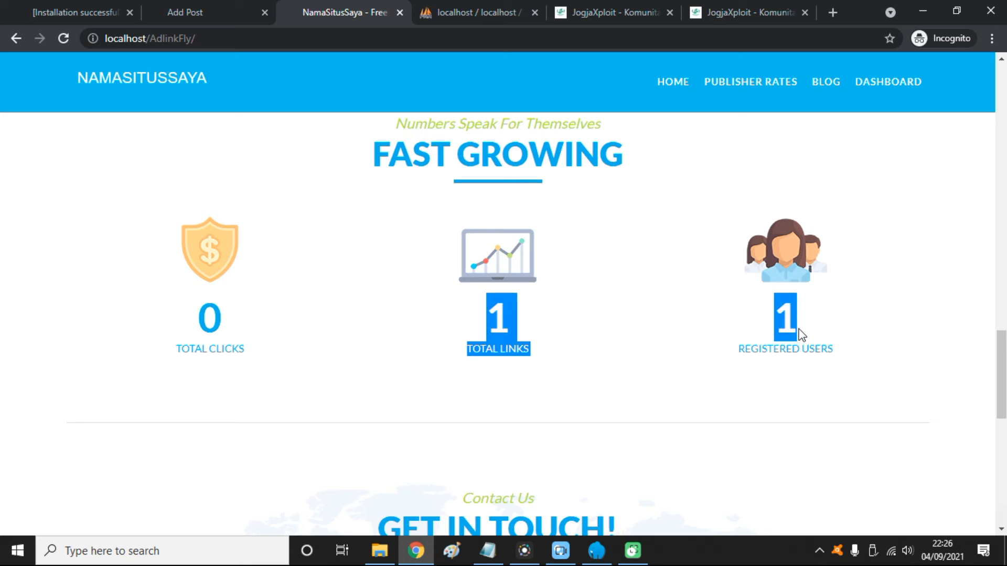
pyautogui.click(800, 335)
pyautogui.doubleClick(773, 322)
pyautogui.click(836, 336)
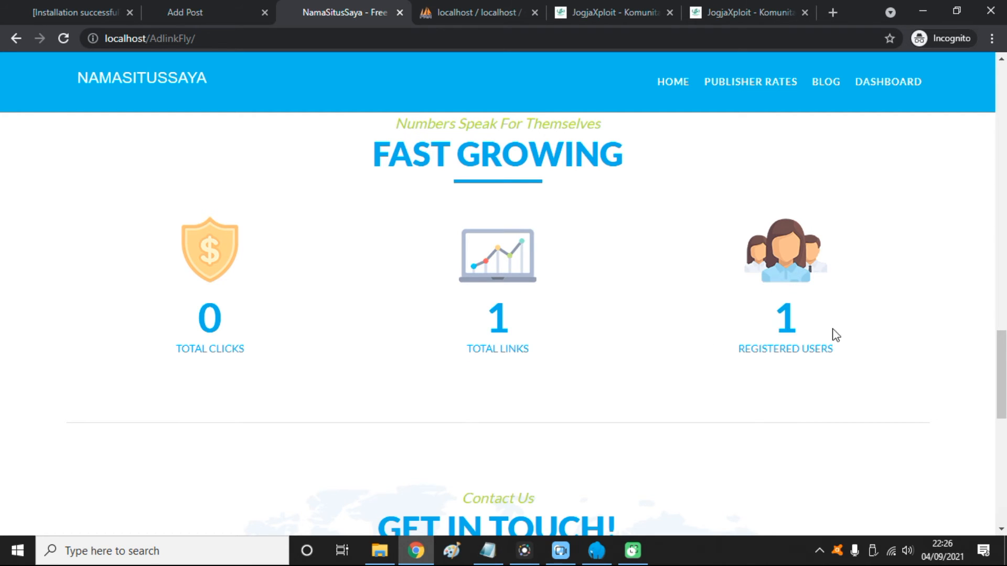
pyautogui.doubleClick(783, 316)
pyautogui.scroll(1, 962, 347)
pyautogui.click(864, 362)
pyautogui.click(486, 357)
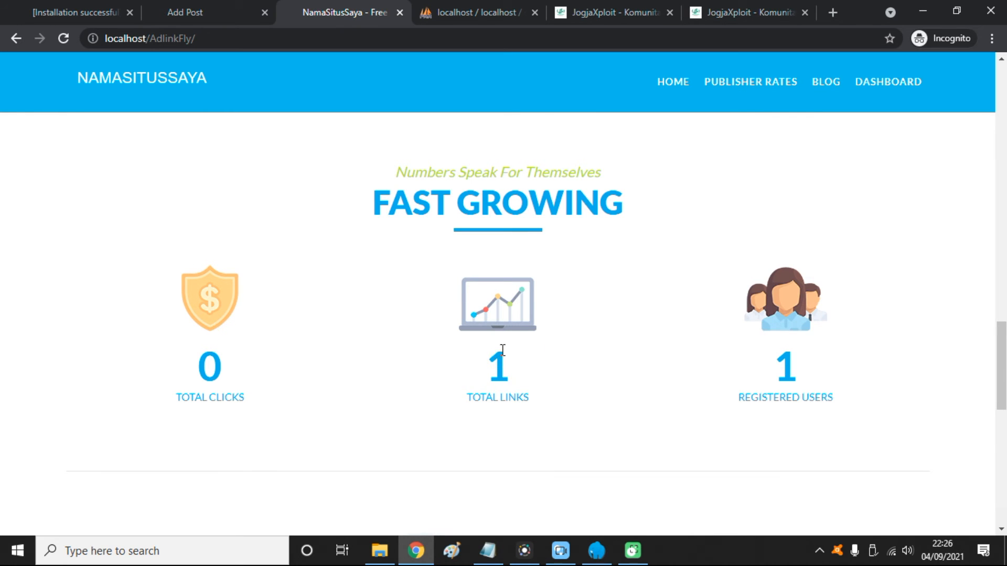
pyautogui.scroll(20, 965, 362)
pyautogui.click(493, 326)
pyautogui.click(891, 247)
pyautogui.scroll(-20, 982, 353)
pyautogui.scroll(-5, 216, 339)
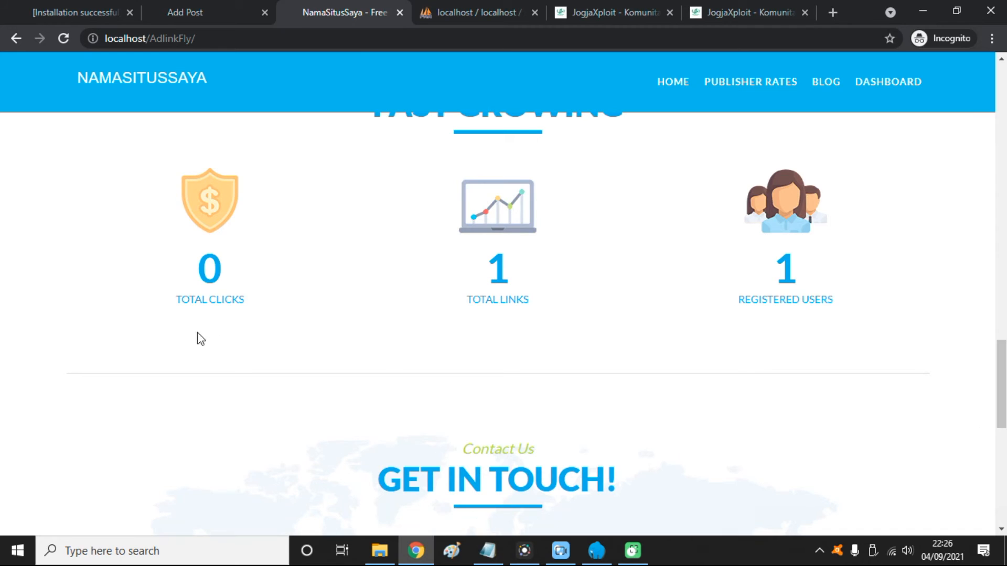
pyautogui.moveTo(202, 261); pyautogui.dragTo(797, 264)
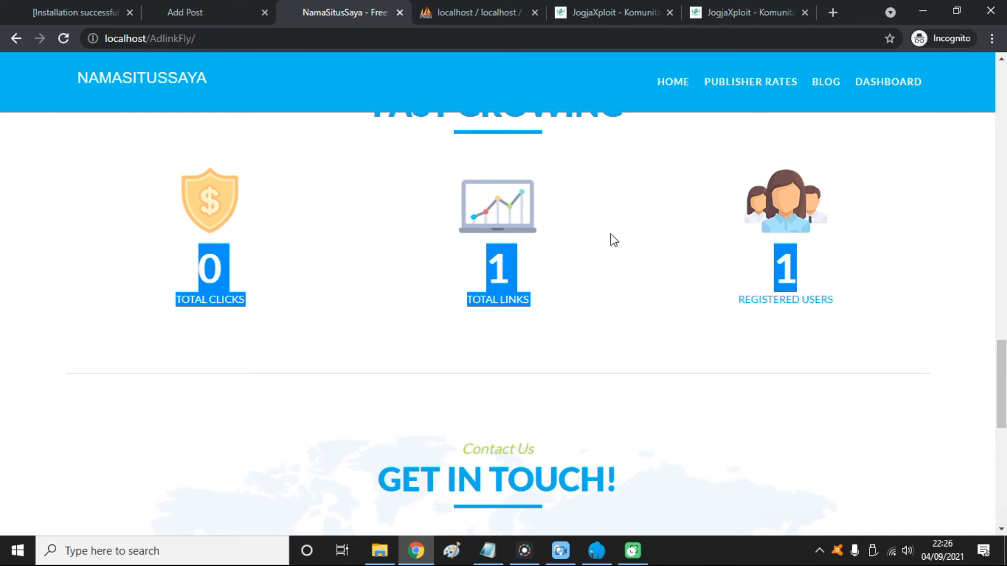
pyautogui.click(659, 245)
# Step: Return to the admin area and open the general settings at the homepage counter options
pyautogui.click(211, 14)
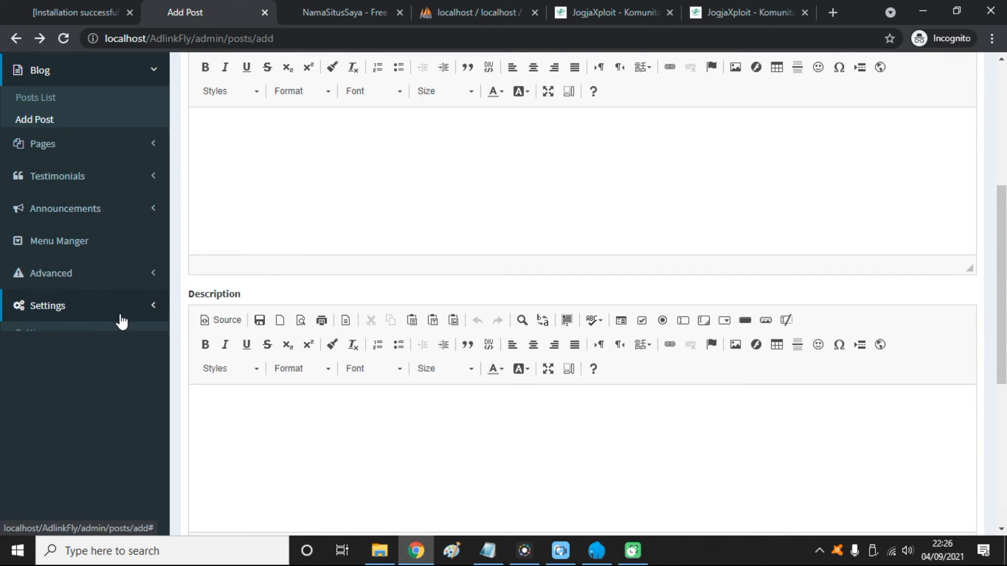
pyautogui.click(119, 317)
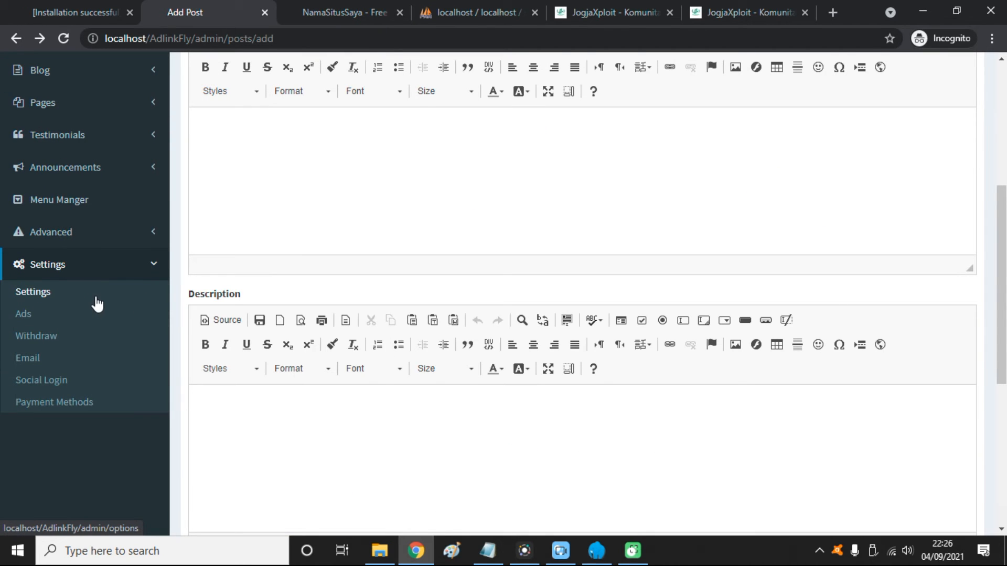
pyautogui.click(210, 148)
pyautogui.scroll(-10, 212, 157)
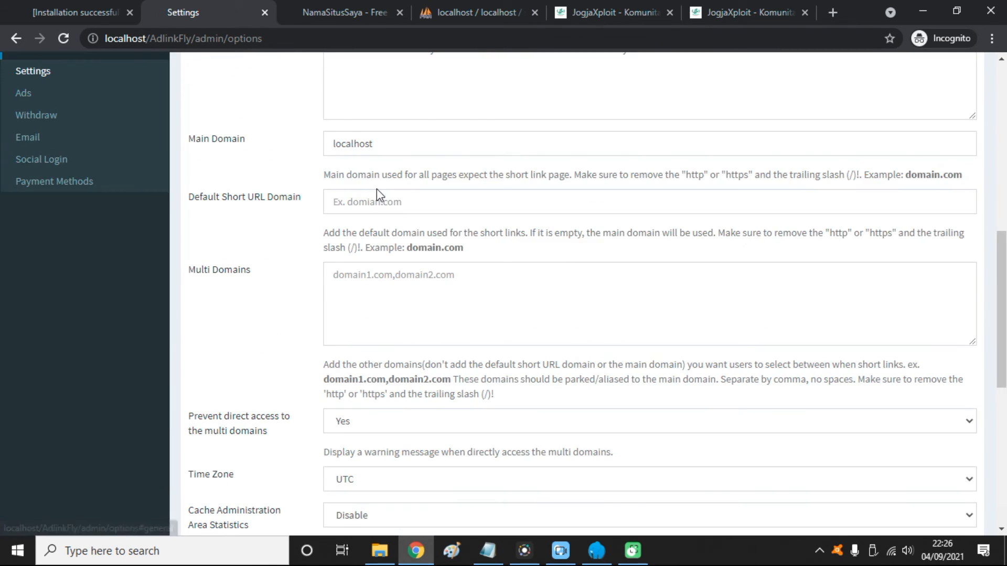
pyautogui.scroll(-8, 377, 188)
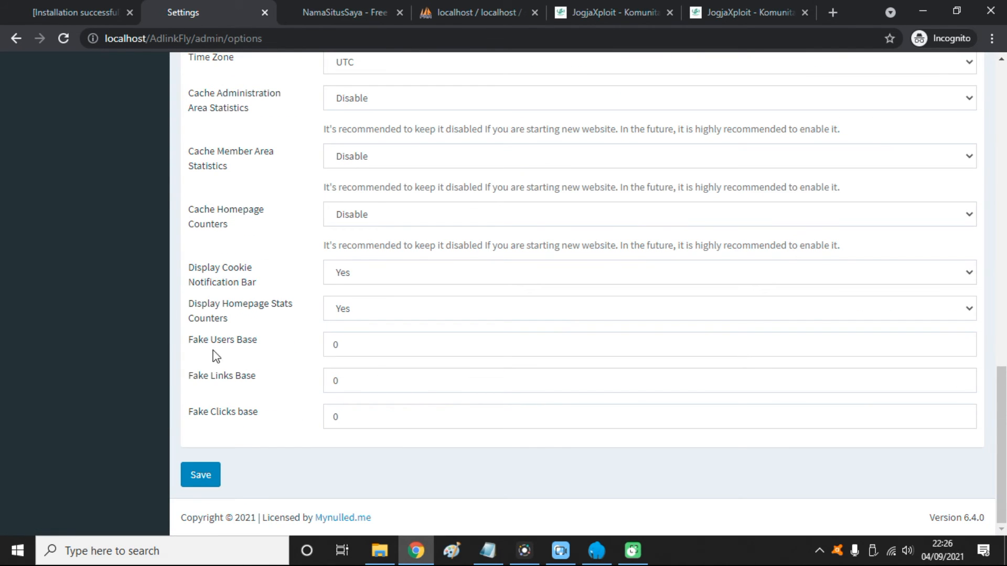
# Step: Compare the Fake Users Base, Fake Links Base and Fake Clicks base options with the counters on the public home page
pyautogui.moveTo(190, 341); pyautogui.dragTo(263, 345)
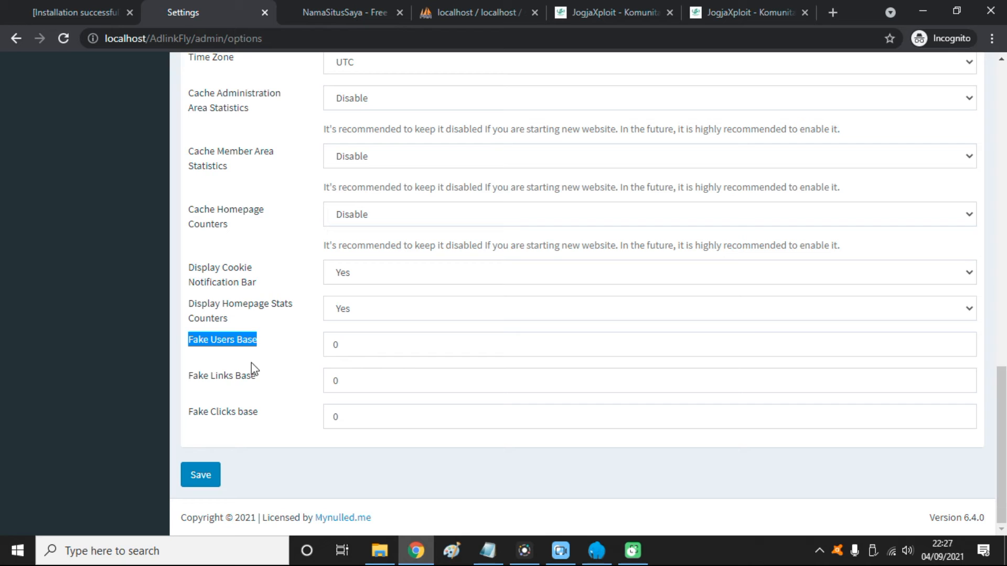
pyautogui.moveTo(190, 373); pyautogui.dragTo(279, 379)
pyautogui.click(279, 380)
pyautogui.moveTo(199, 407); pyautogui.dragTo(252, 409)
pyautogui.click(253, 409)
pyautogui.tripleClick(244, 346)
pyautogui.click(281, 349)
pyautogui.click(359, 7)
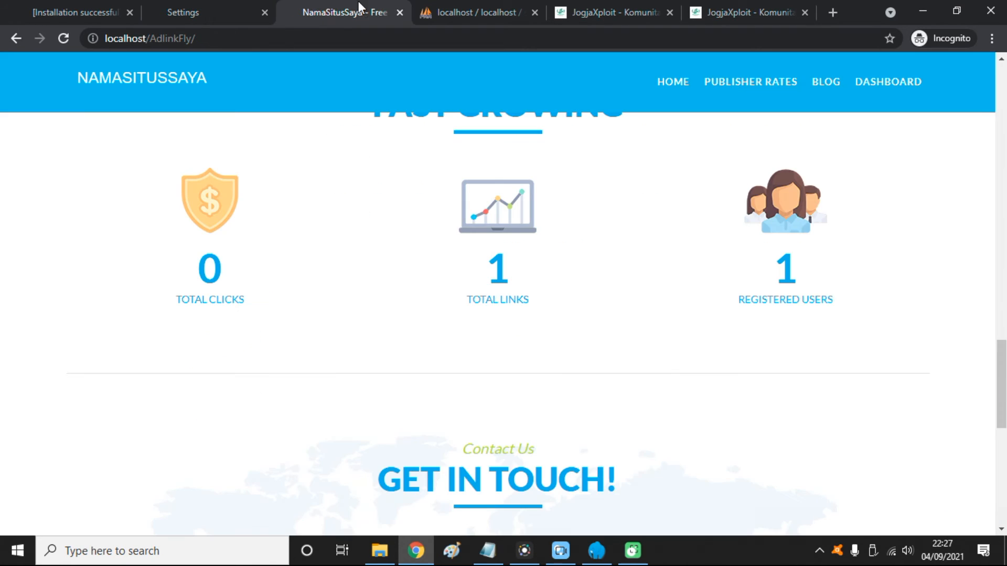
pyautogui.tripleClick(804, 292)
pyautogui.click(852, 295)
pyautogui.moveTo(851, 296); pyautogui.dragTo(709, 300)
pyautogui.click(794, 289)
# Step: Return to the general settings and set the Fake Users Base to 76
pyautogui.click(70, 8)
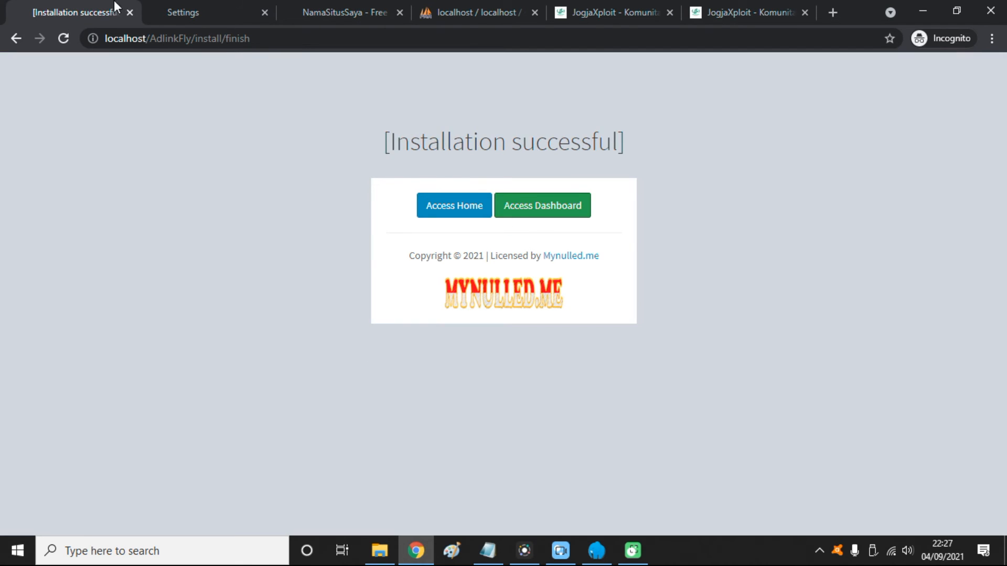
pyautogui.click(187, 8)
pyautogui.click(377, 339)
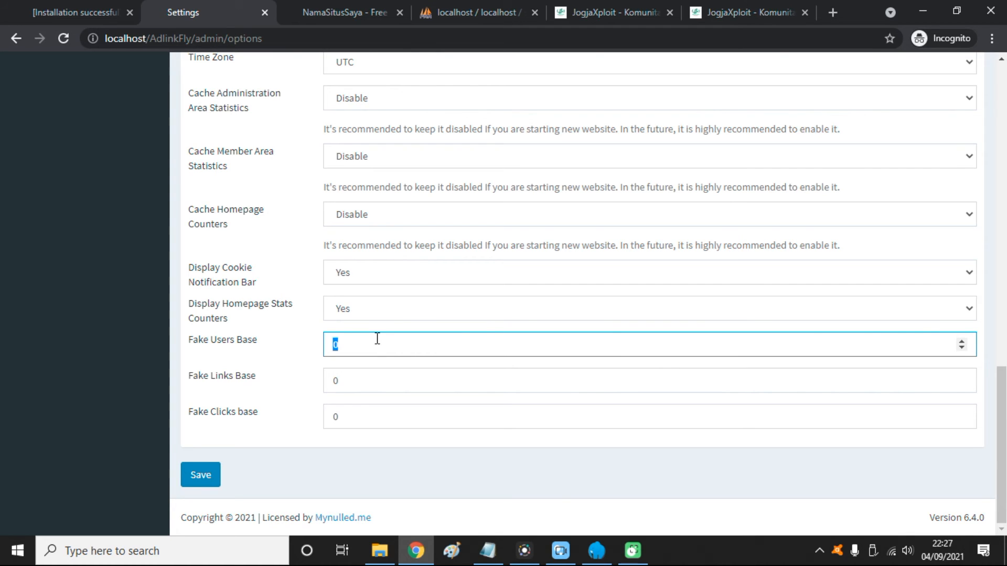
pyautogui.press('Tab')
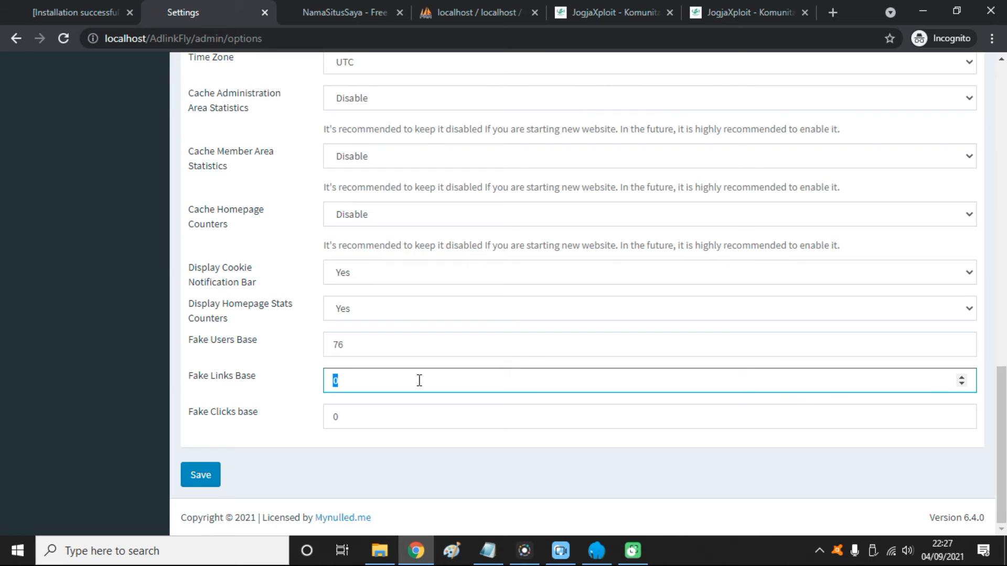
# Step: Check the links counter on the public home page and set the Fake Links Base to 800000
pyautogui.click(328, 4)
pyautogui.moveTo(521, 279); pyautogui.dragTo(496, 270)
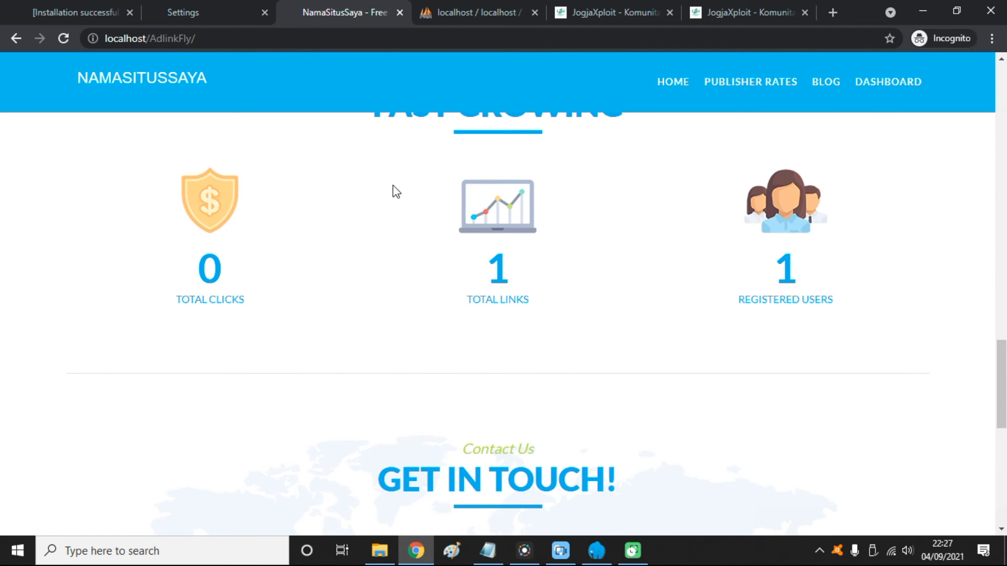
pyautogui.click(127, 4)
pyautogui.click(180, 6)
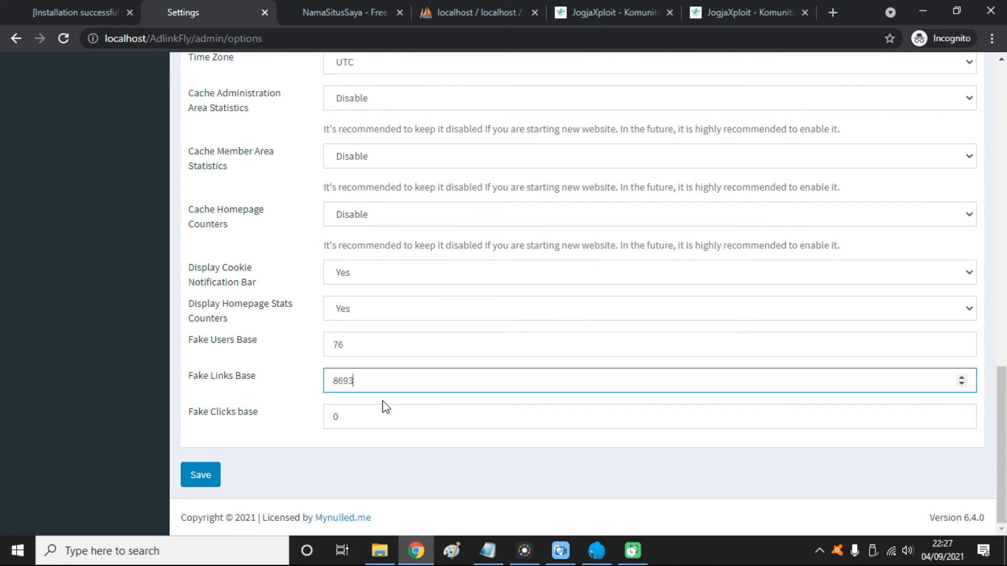
pyautogui.moveTo(367, 376); pyautogui.dragTo(302, 381)
pyautogui.write('800000')
pyautogui.moveTo(352, 387); pyautogui.dragTo(398, 386)
pyautogui.click(411, 387)
# Step: Set the Fake Clicks base to 2500000 and save the general settings
pyautogui.click(364, 3)
pyautogui.click(227, 7)
pyautogui.click(374, 417)
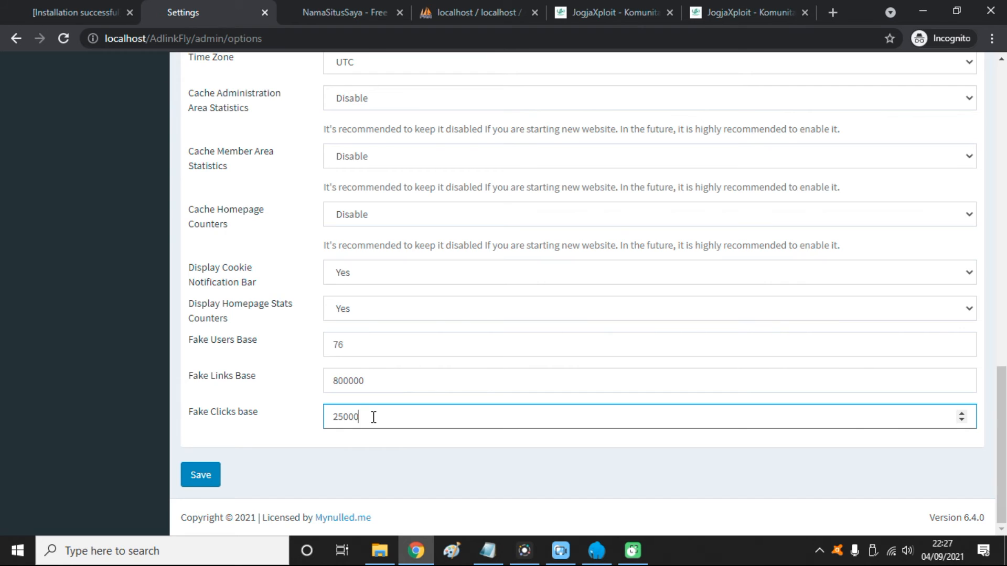
pyautogui.click(202, 475)
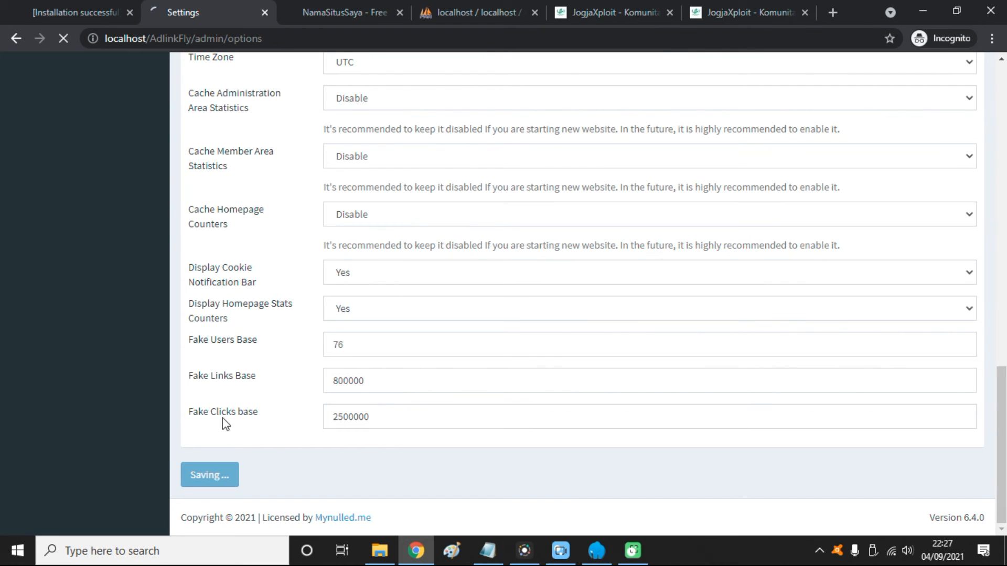
# Step: Reload the public home page and examine its clicks, links and users counters, finishing back at the page header
pyautogui.click(338, 8)
pyautogui.press('F5')
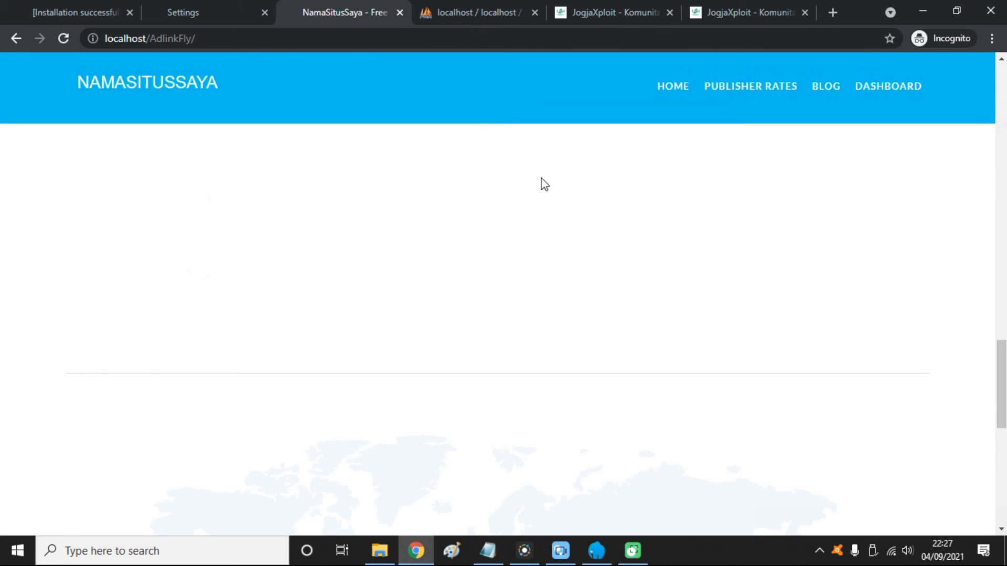
pyautogui.scroll(1, 611, 283)
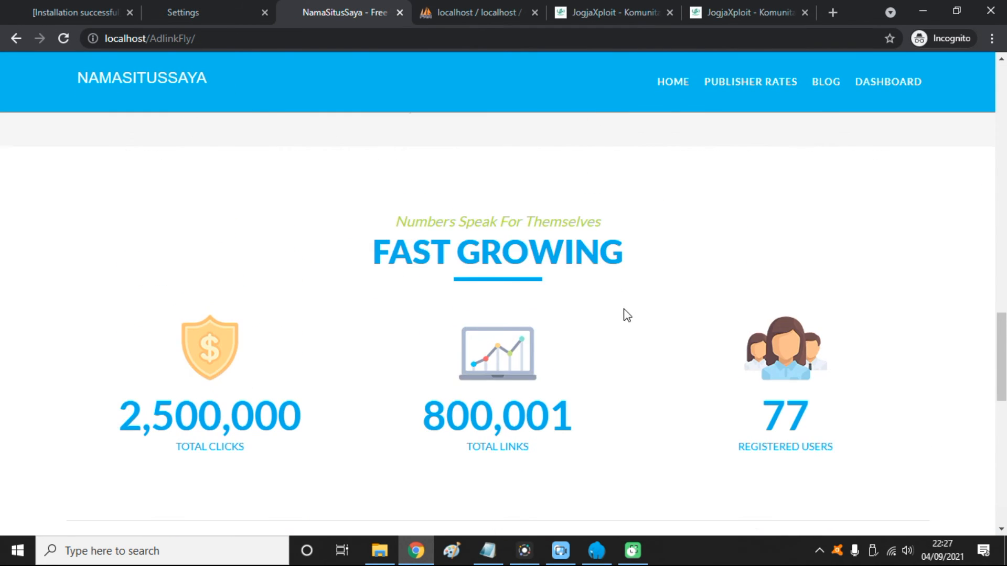
pyautogui.moveTo(151, 326); pyautogui.dragTo(320, 328)
pyautogui.moveTo(576, 332); pyautogui.dragTo(443, 336)
pyautogui.click(150, 325)
pyautogui.moveTo(121, 332); pyautogui.dragTo(312, 346)
pyautogui.click(312, 346)
pyautogui.moveTo(407, 344); pyautogui.dragTo(580, 341)
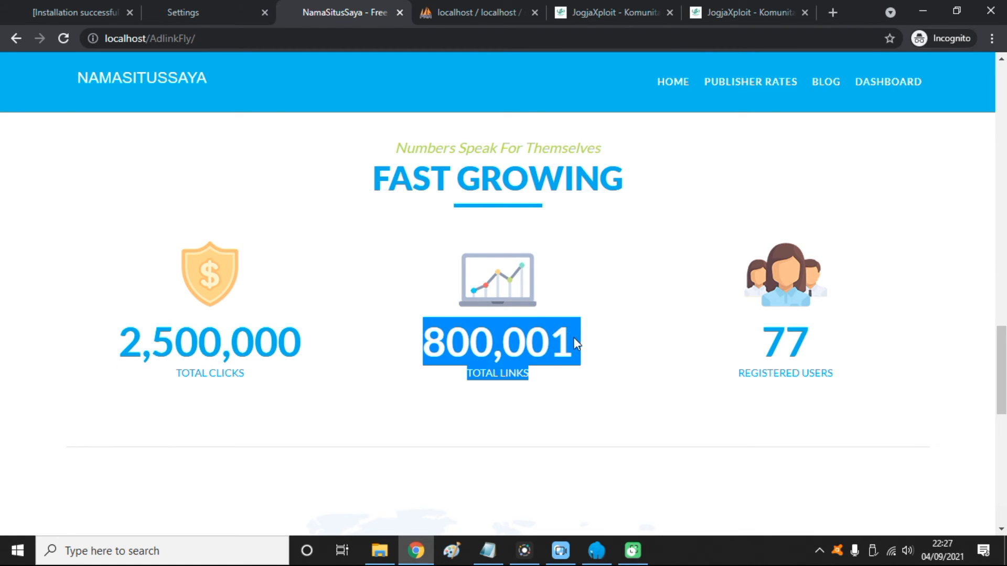
pyautogui.click(593, 345)
pyautogui.moveTo(1002, 349)
pyautogui.mouseDown()
pyautogui.moveTo(1002, 311)
pyautogui.moveTo(1001, 348)
pyautogui.mouseUp()
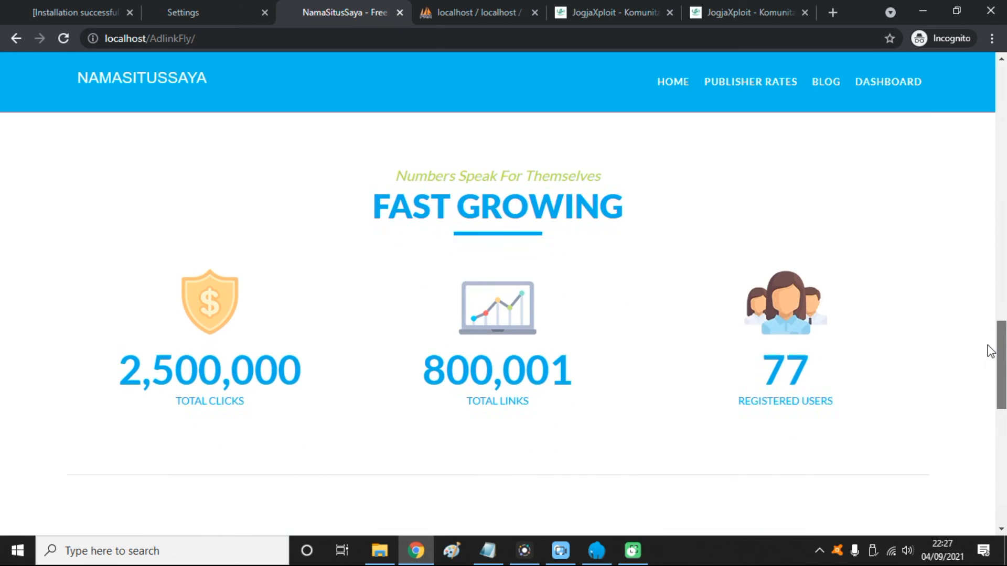
pyautogui.moveTo(115, 346); pyautogui.dragTo(345, 349)
pyautogui.click(345, 349)
pyautogui.scroll(20, 612, 346)
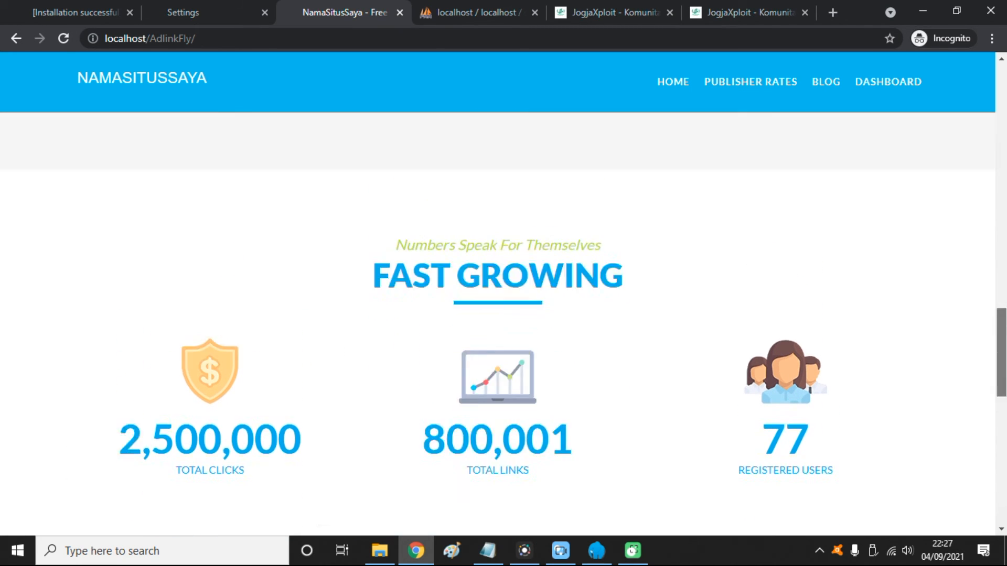
pyautogui.scroll(-9, 579, 269)
pyautogui.scroll(9, 580, 270)
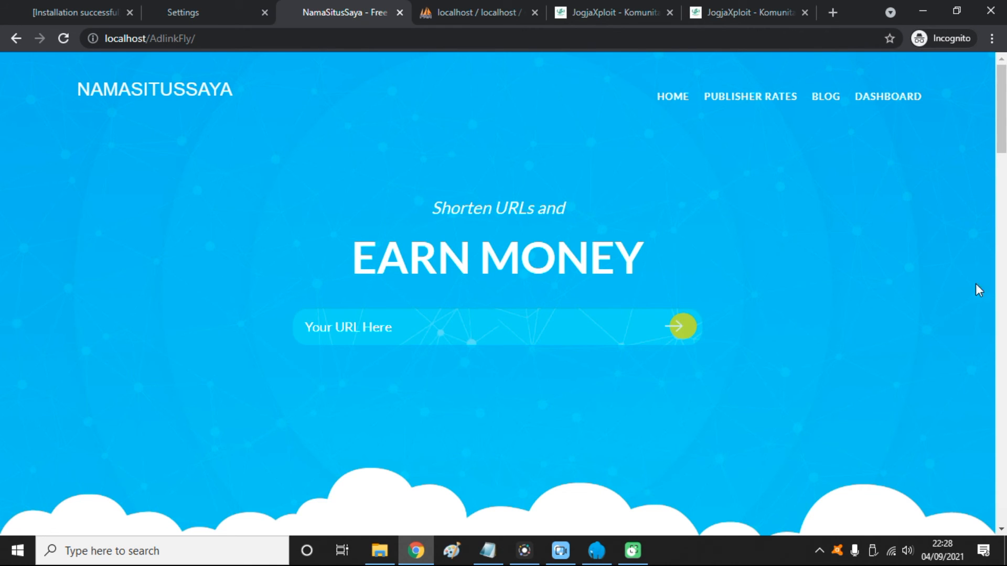
pyautogui.moveTo(1001, 141); pyautogui.dragTo(994, 2)
# Step: Change the frontend theme to ModernTheme in the admin design settings and save
pyautogui.click(189, 7)
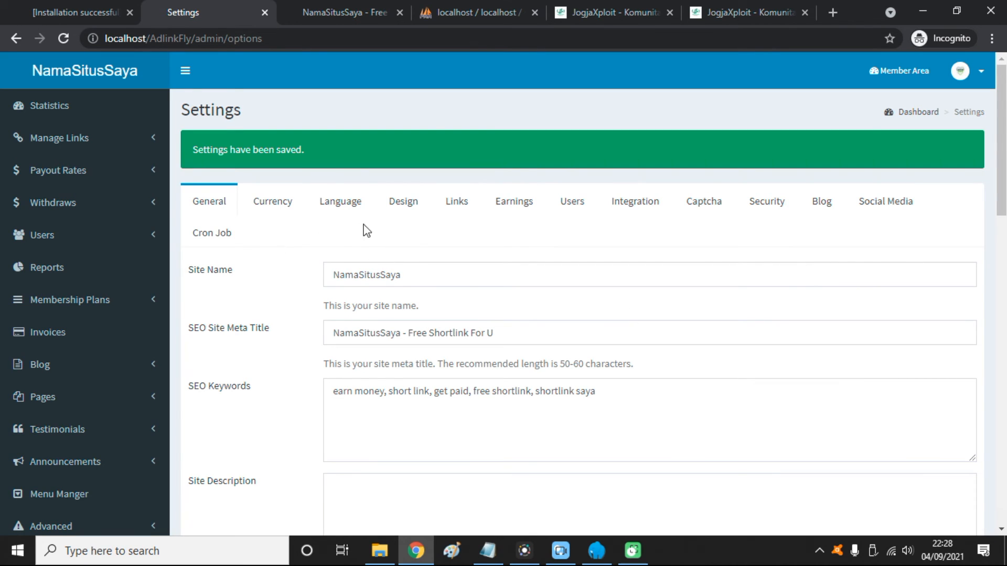
pyautogui.click(409, 202)
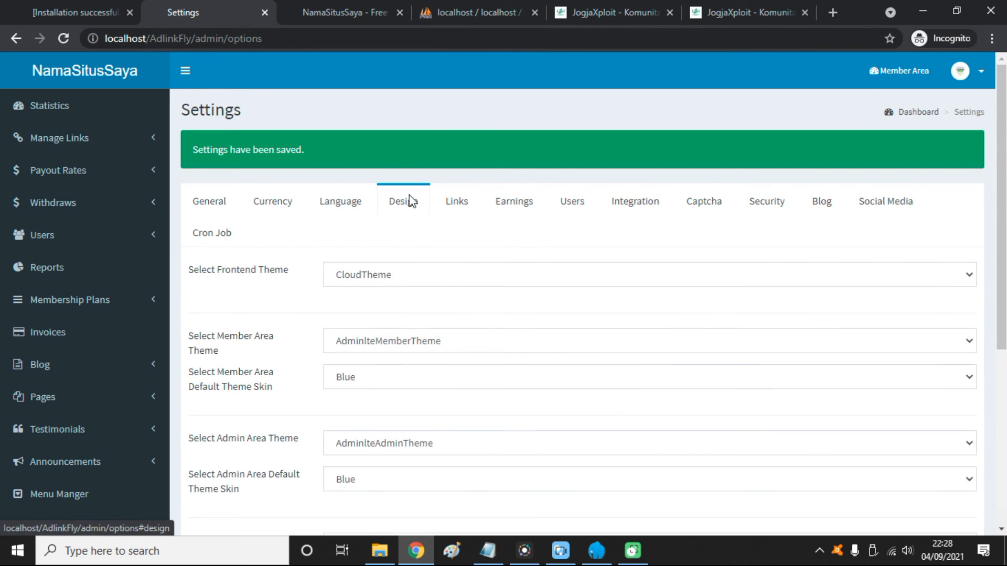
pyautogui.click(508, 278)
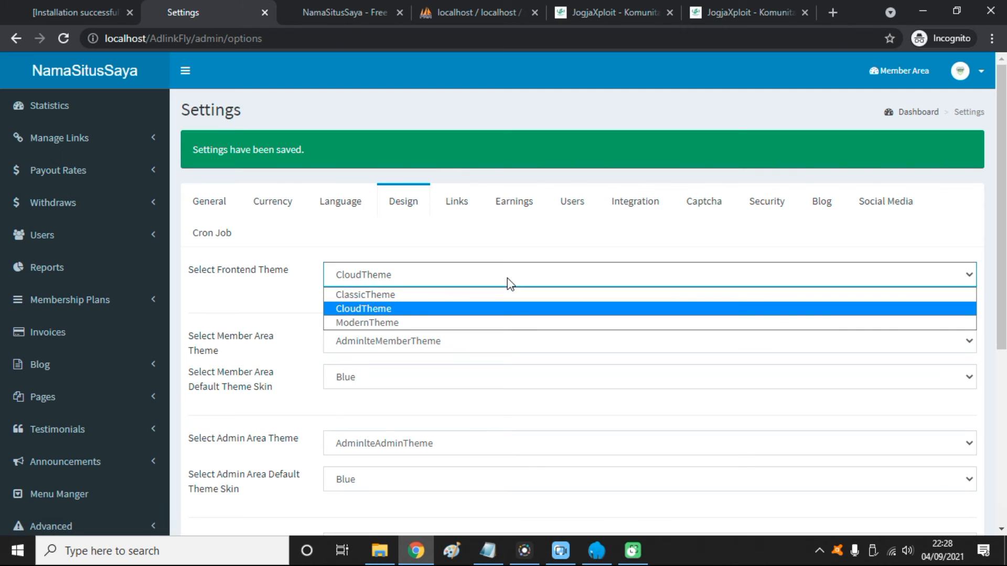
pyautogui.click(408, 321)
pyautogui.scroll(-5, 416, 142)
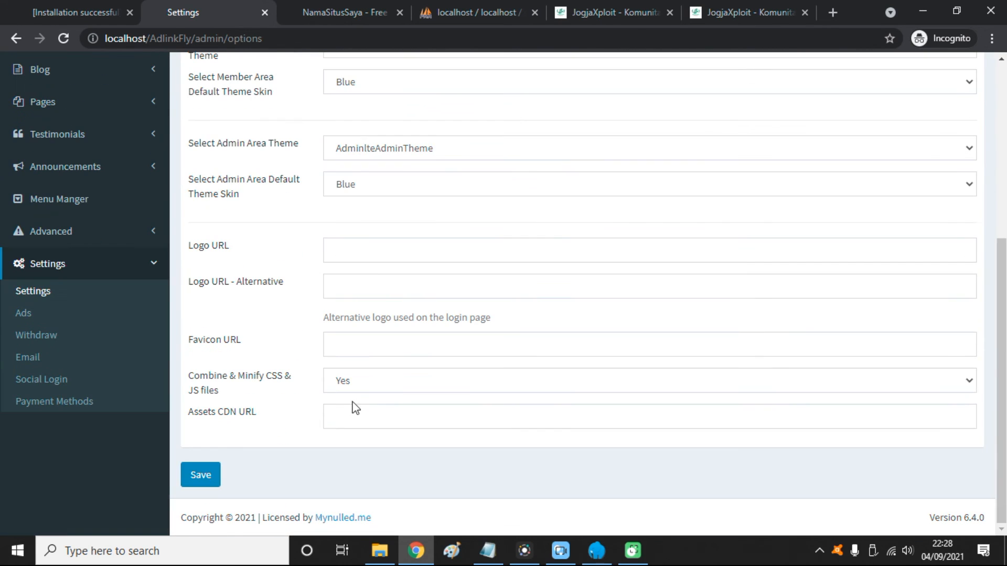
pyautogui.click(210, 474)
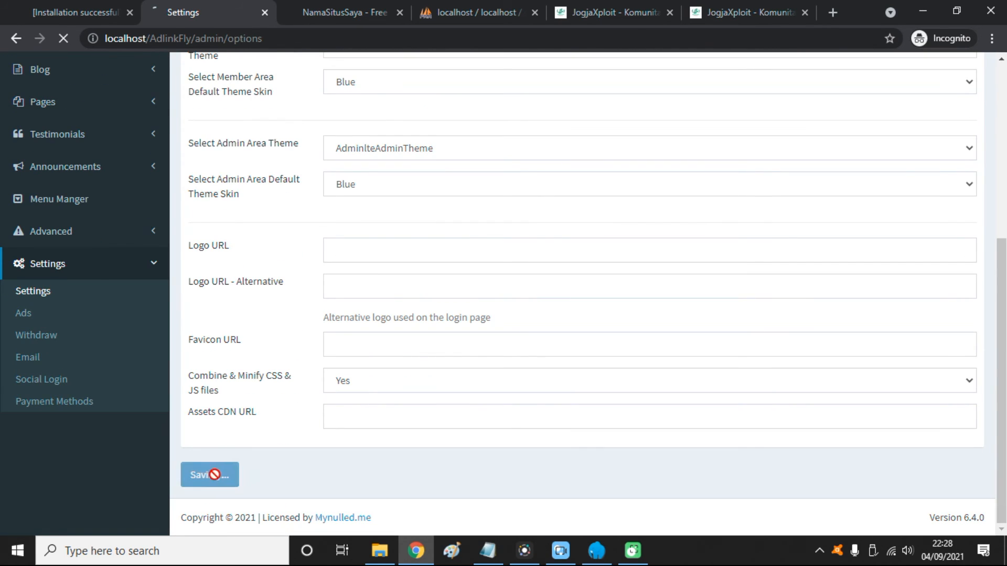
# Step: Review the public home page with its new theme from the header down to the footer
pyautogui.click(354, 7)
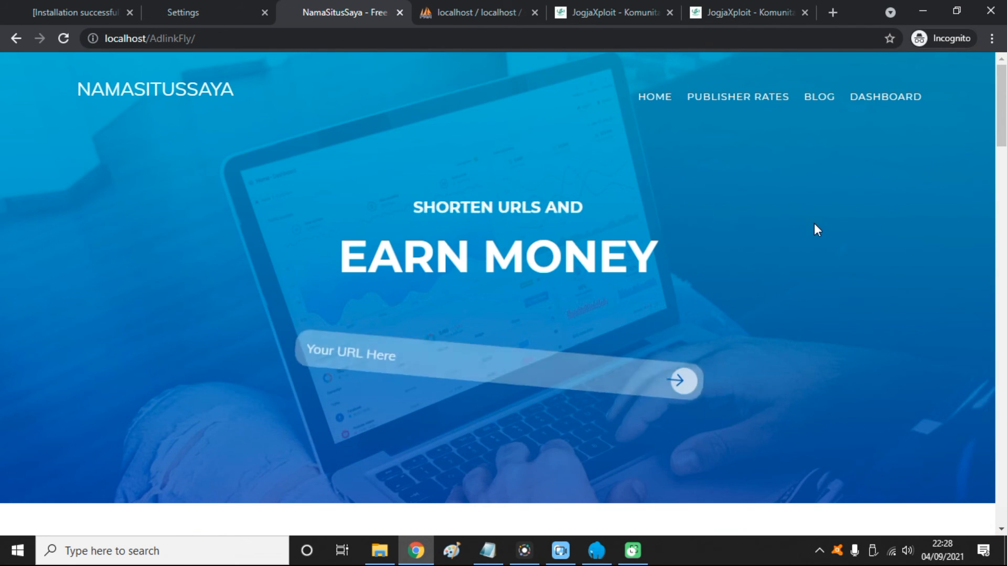
pyautogui.scroll(-10, 996, 215)
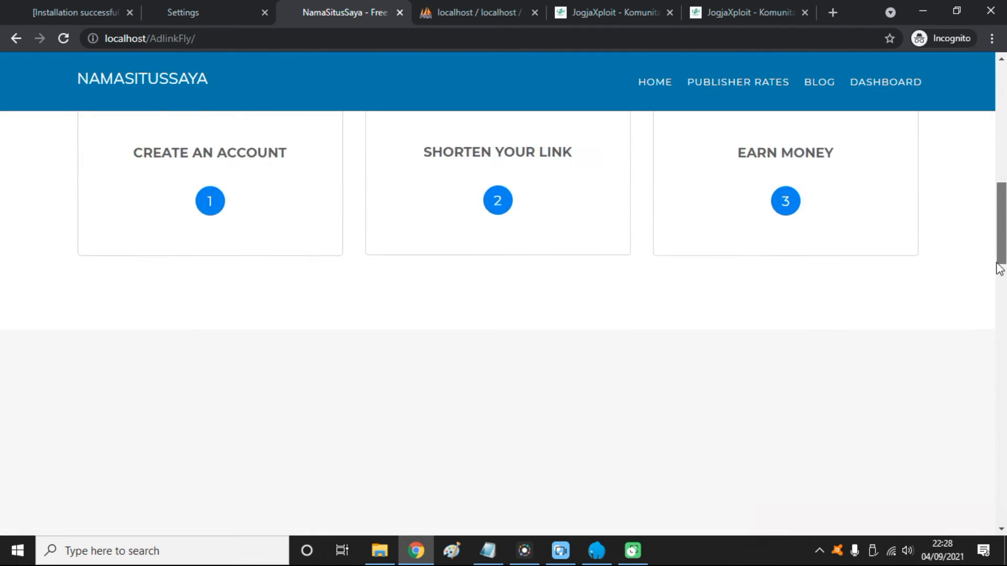
pyautogui.moveTo(999, 268); pyautogui.dragTo(1003, 466)
pyautogui.scroll(-5, 530, 359)
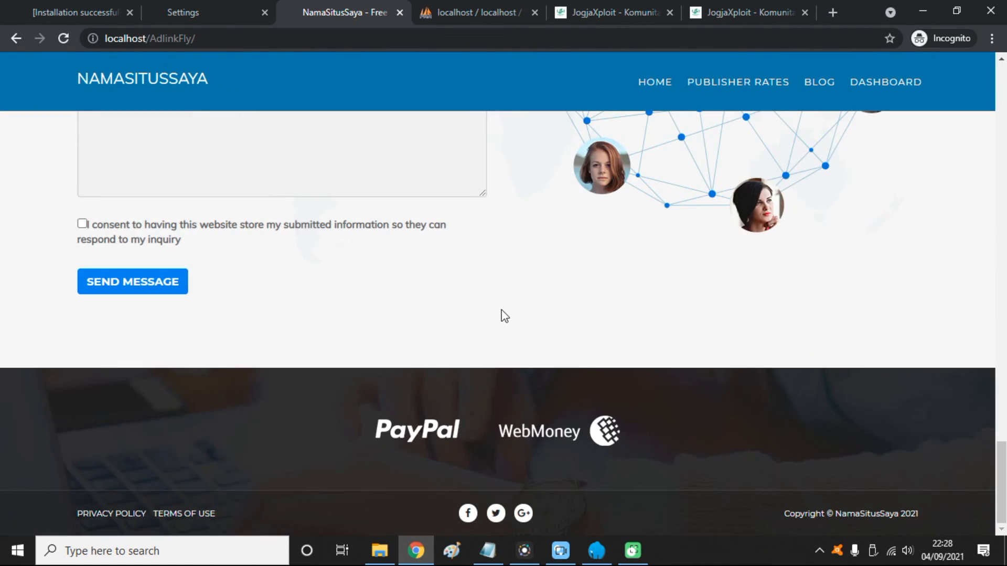
# Step: Change the frontend theme to ClassicTheme in the admin design settings and save
pyautogui.click(135, 2)
pyautogui.click(216, 7)
pyautogui.click(443, 274)
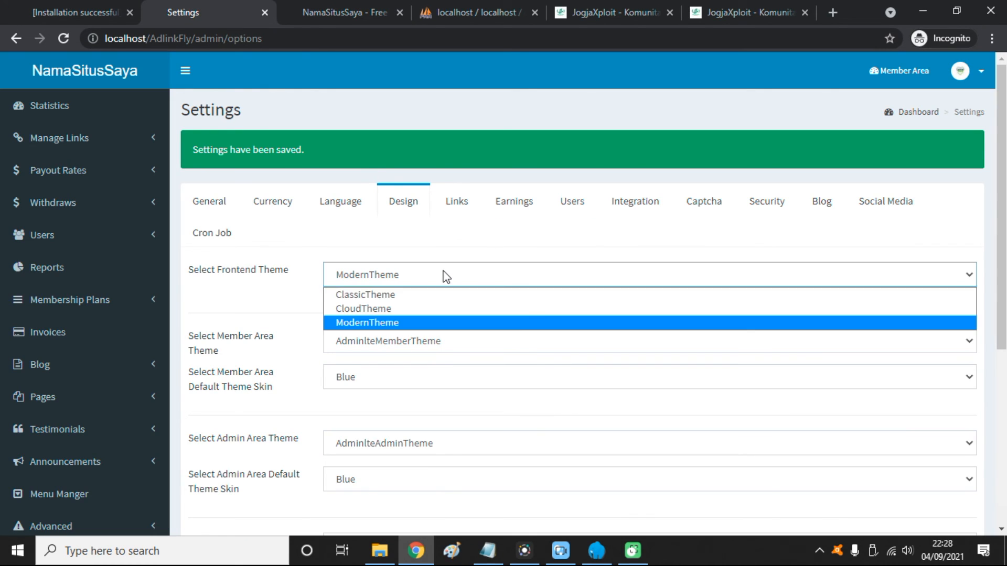
pyautogui.click(441, 295)
pyautogui.scroll(-6, 442, 315)
pyautogui.click(219, 473)
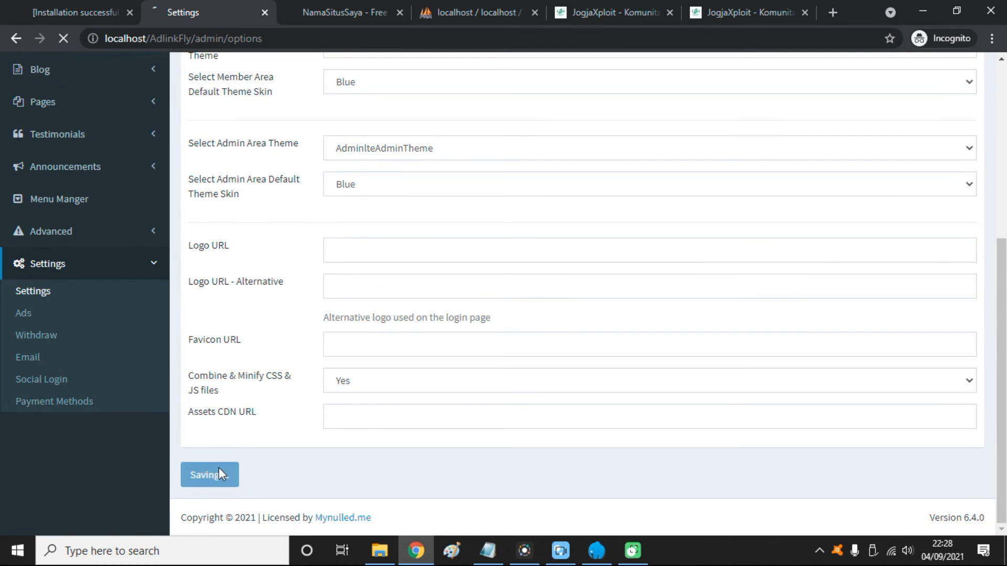
# Step: Review the public home page in its new theme, from the header through the Why Join Us text to the Fast Growing counters
pyautogui.click(337, 7)
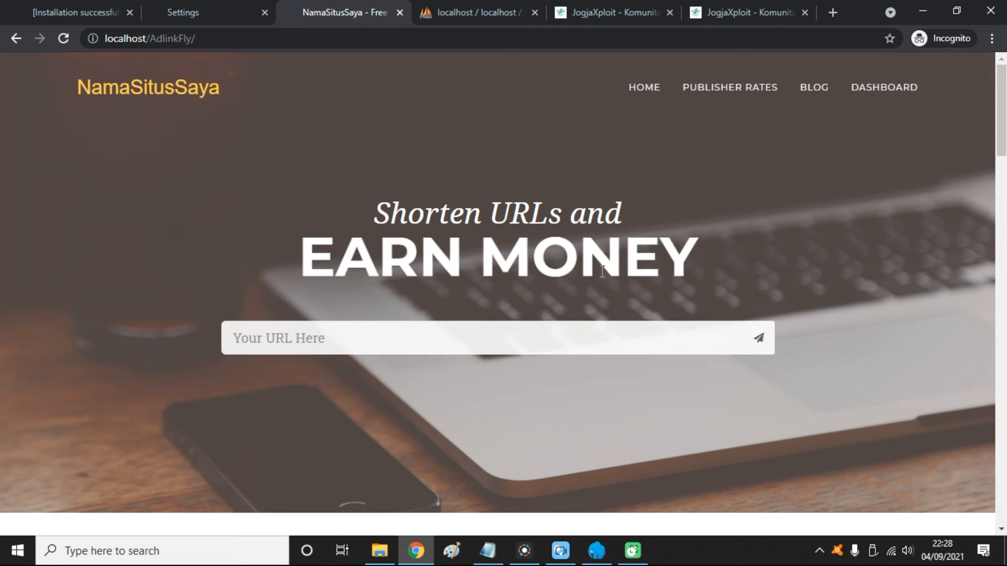
pyautogui.moveTo(1002, 125); pyautogui.dragTo(999, 214)
pyautogui.scroll(-1, 367, 270)
pyautogui.scroll(4, 394, 328)
pyautogui.scroll(-3, 397, 294)
pyautogui.moveTo(299, 216); pyautogui.dragTo(782, 257)
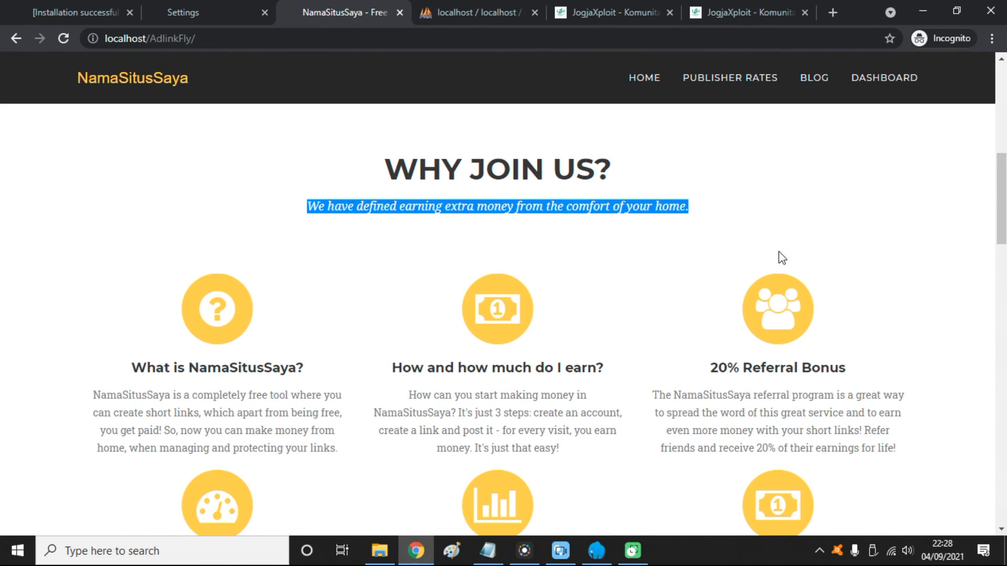
pyautogui.moveTo(397, 162); pyautogui.dragTo(716, 218)
pyautogui.click(715, 218)
pyautogui.moveTo(1001, 219); pyautogui.dragTo(974, 473)
pyautogui.scroll(-2, 973, 468)
pyautogui.scroll(11, 577, 333)
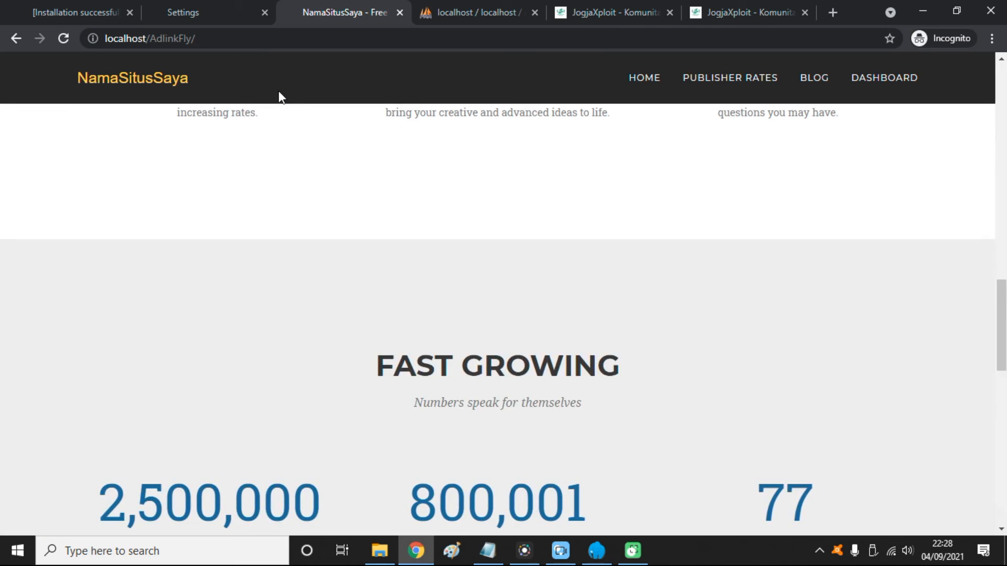
# Step: Return to the admin settings and examine the currency options, especially the currency code
pyautogui.click(210, 13)
pyautogui.click(257, 201)
pyautogui.moveTo(375, 283); pyautogui.dragTo(319, 278)
pyautogui.click(379, 266)
pyautogui.moveTo(382, 283); pyautogui.dragTo(319, 284)
pyautogui.click(407, 257)
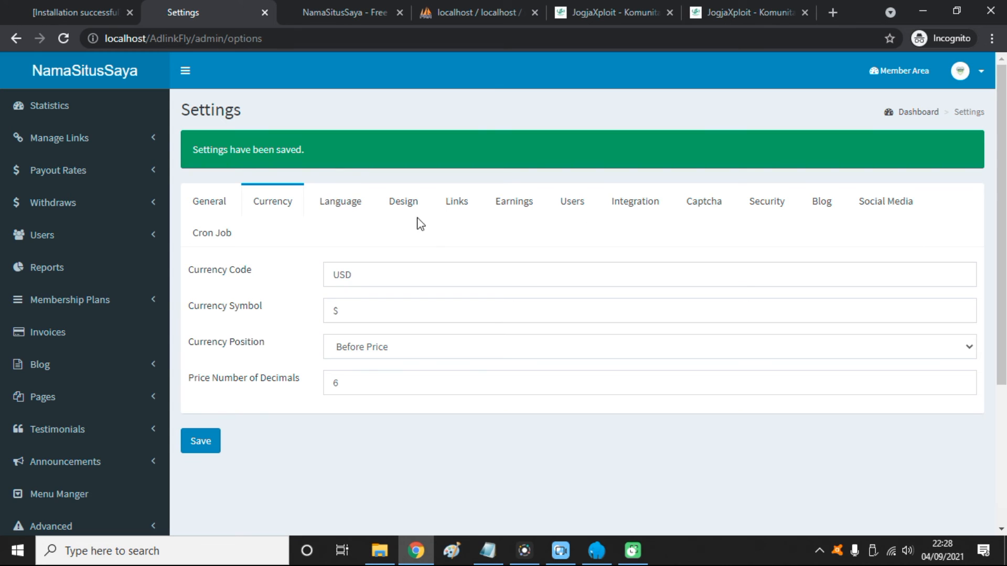
# Step: Look through the Language, Links, Earnings and Blog settings, reading the link options down to the end of their list
pyautogui.click(352, 211)
pyautogui.click(463, 213)
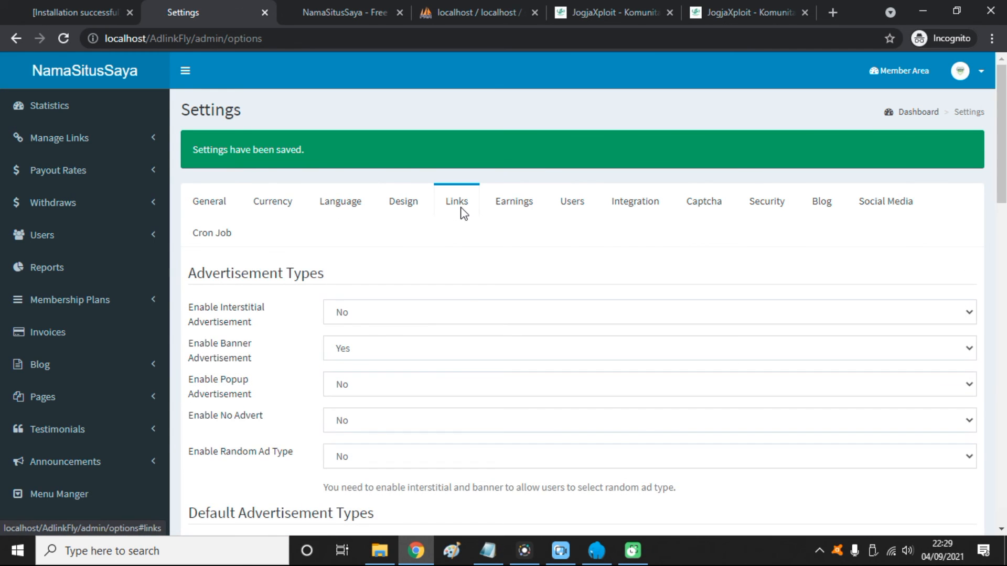
pyautogui.scroll(-12, 411, 317)
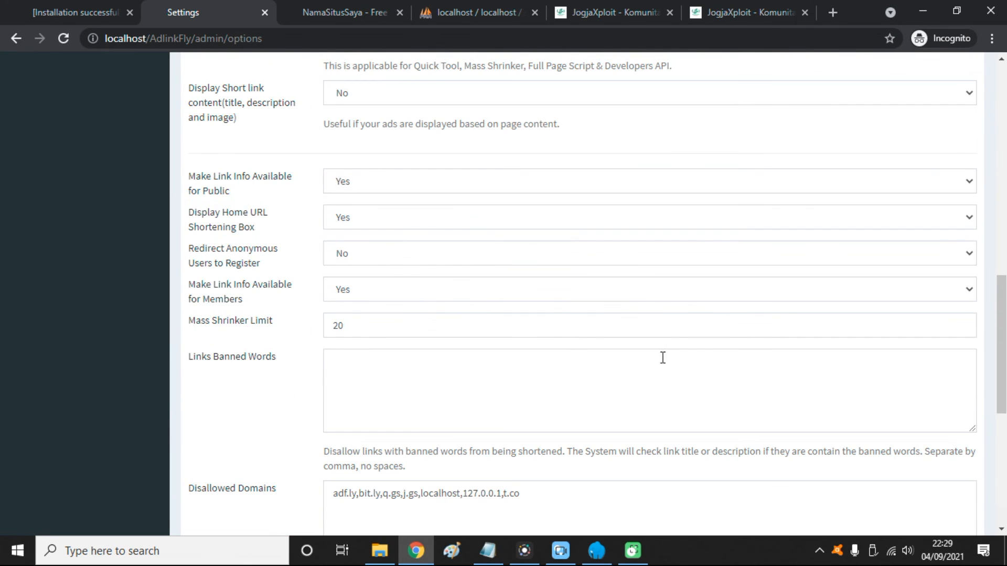
pyautogui.scroll(-7, 661, 358)
pyautogui.moveTo(1000, 409); pyautogui.dragTo(997, 88)
pyautogui.click(513, 202)
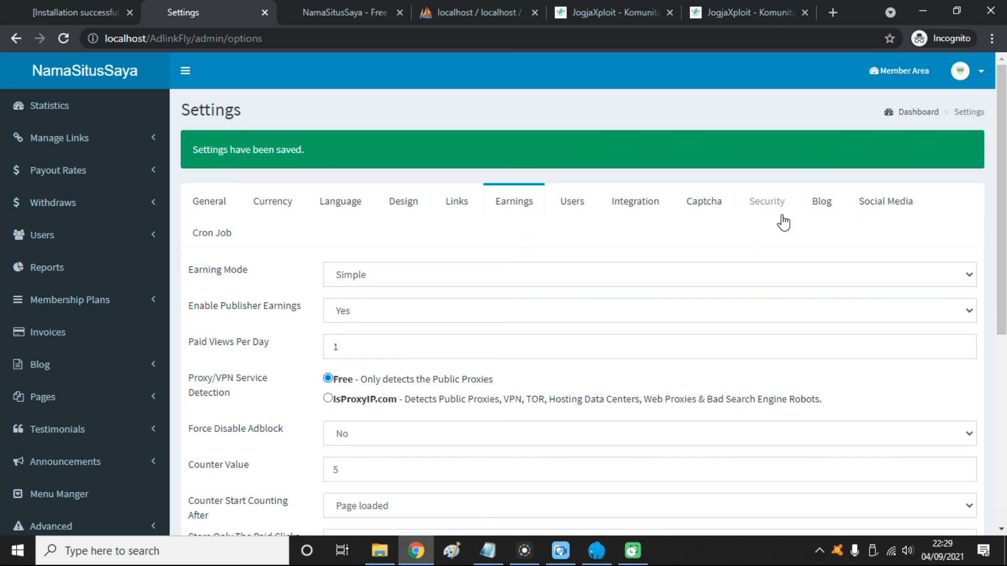
pyautogui.click(832, 209)
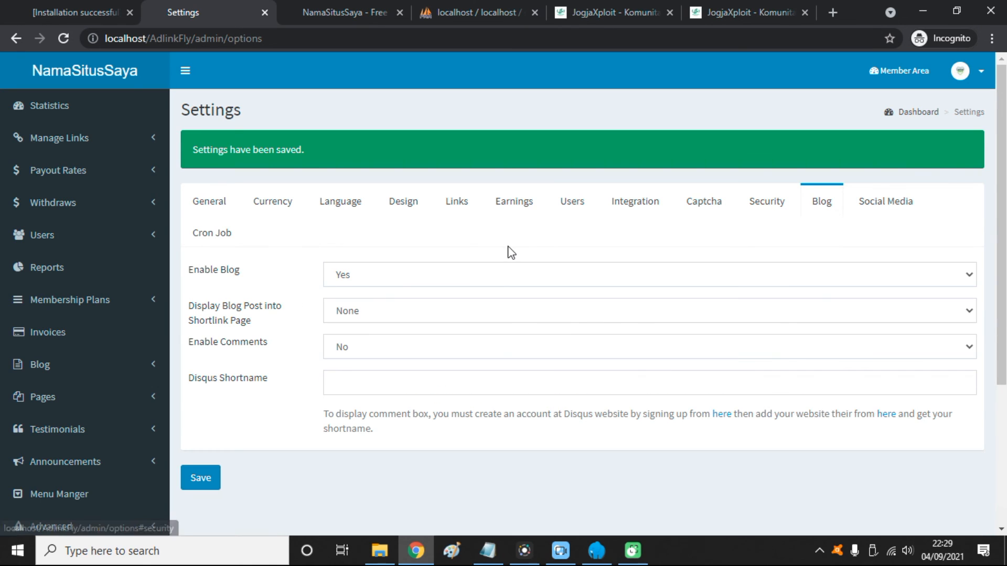
# Step: Examine the Facebook, Twitter and Google Plus URL fields in the Social Media settings
pyautogui.click(899, 207)
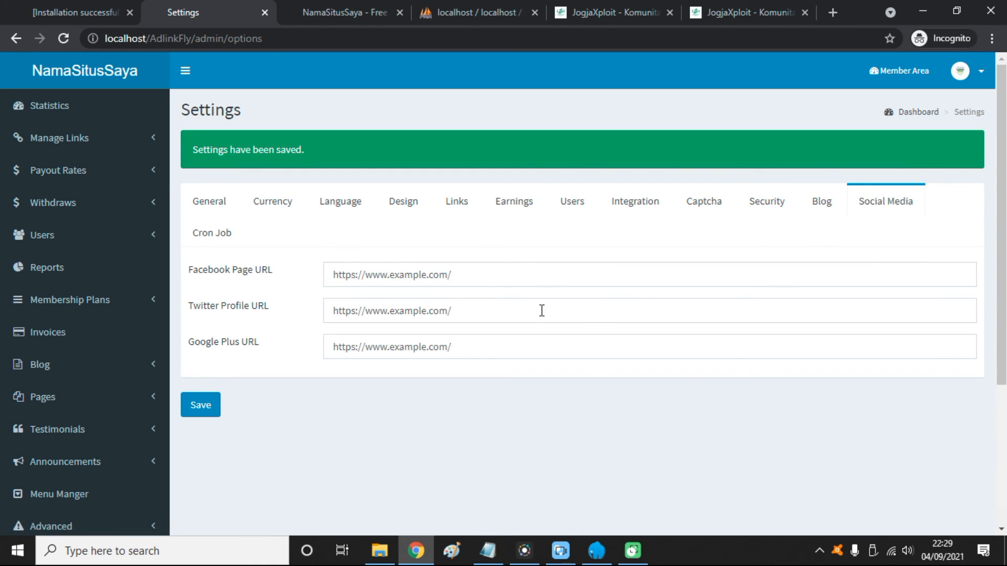
pyautogui.click(477, 273)
pyautogui.hotkey('ctrl', 'a')
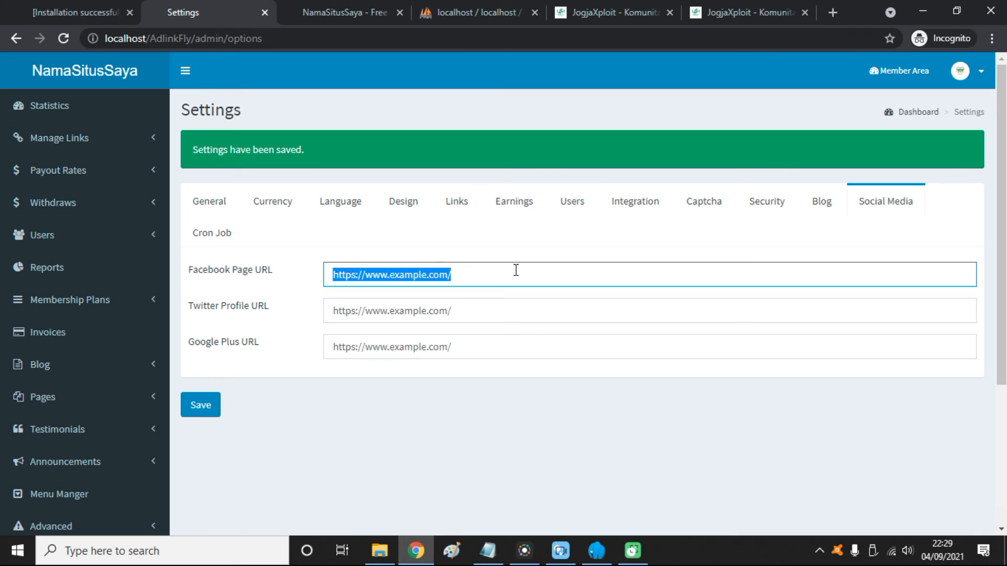
pyautogui.click(499, 310)
pyautogui.click(507, 348)
pyautogui.scroll(-2, 268, 302)
pyautogui.scroll(2, 267, 433)
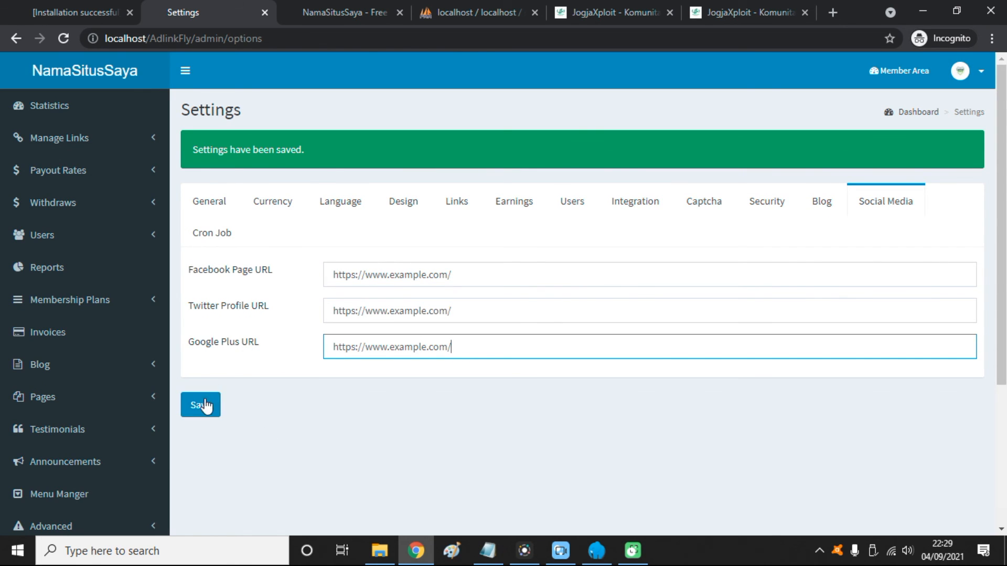
pyautogui.scroll(-2, 45, 292)
pyautogui.scroll(2, 139, 348)
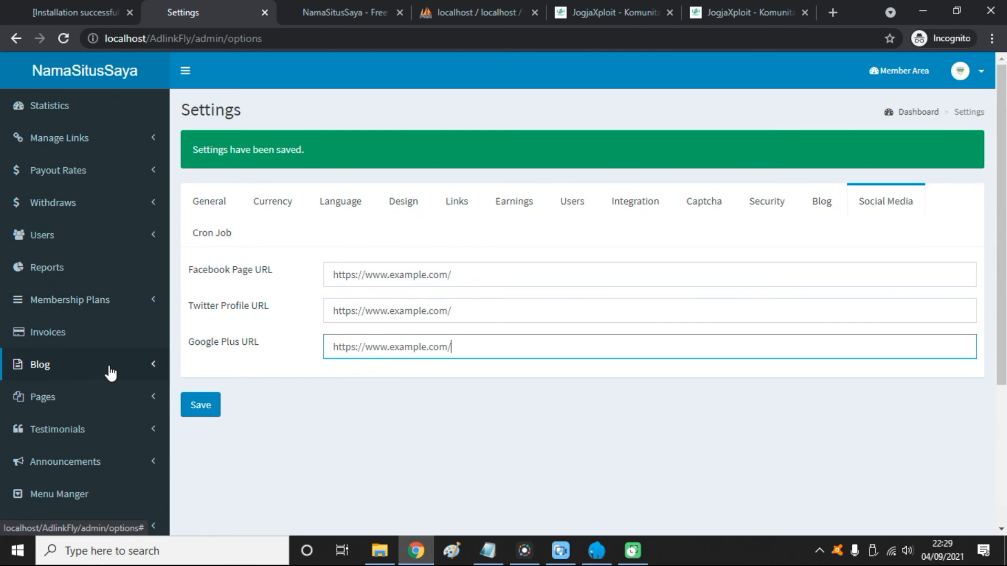
# Step: Open the admin Statistics dashboard and look over its earnings cards, chart and daily table
pyautogui.scroll(-2, 107, 370)
pyautogui.scroll(2, 90, 294)
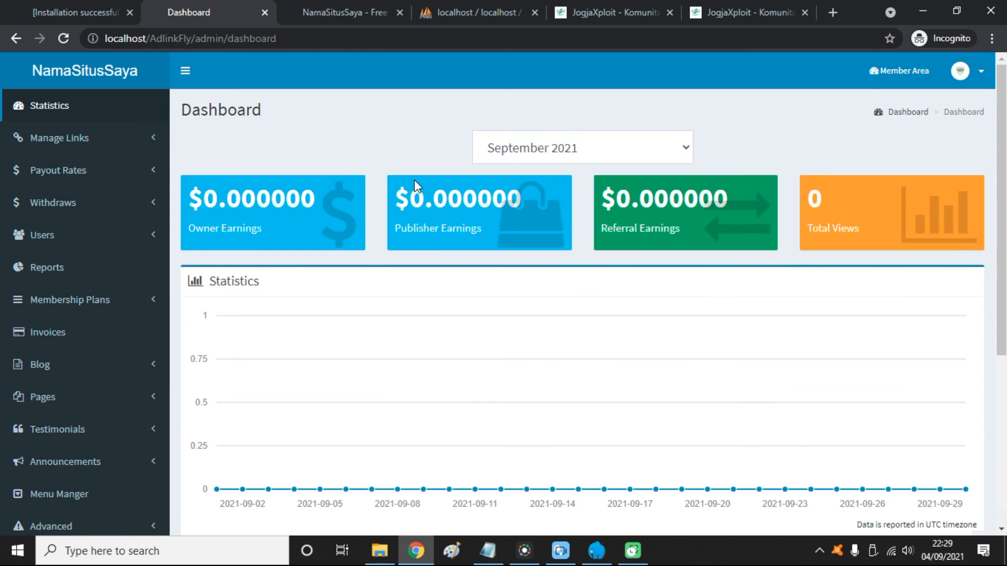
pyautogui.scroll(-5, 982, 337)
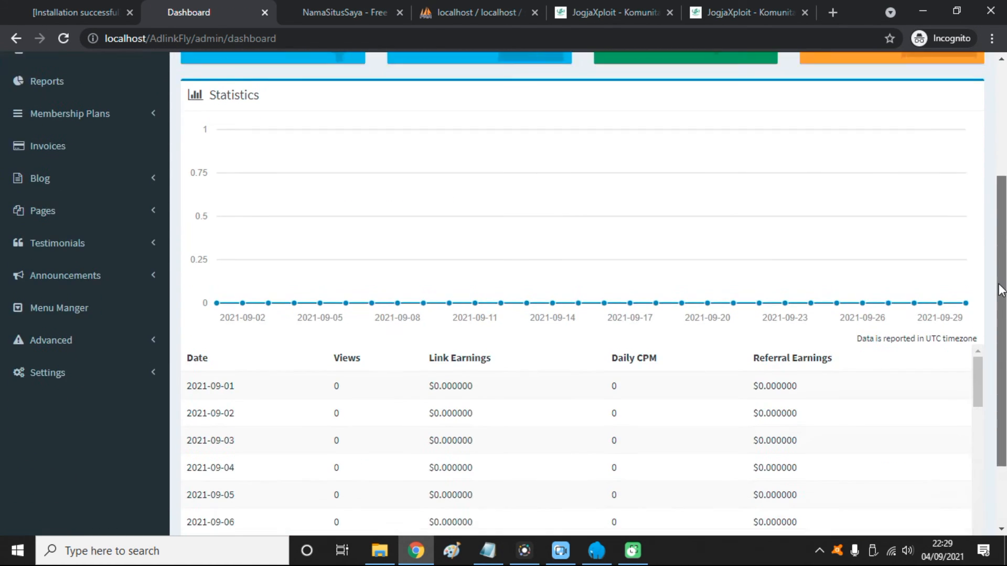
pyautogui.scroll(5, 982, 175)
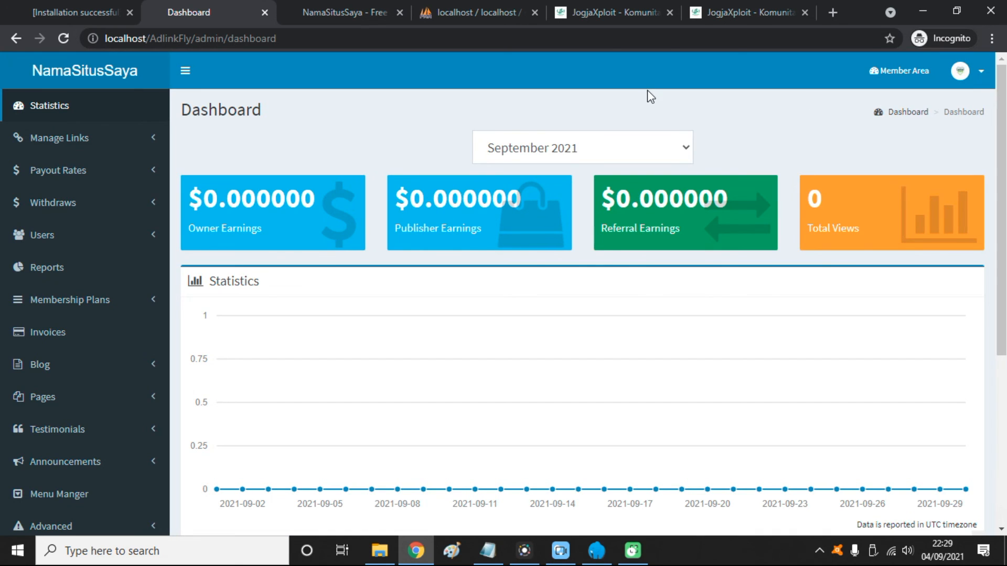
# Step: Return to the public home page, check the Apache and MySQL services in Laragon, and reload the page through the site name
pyautogui.click(394, 6)
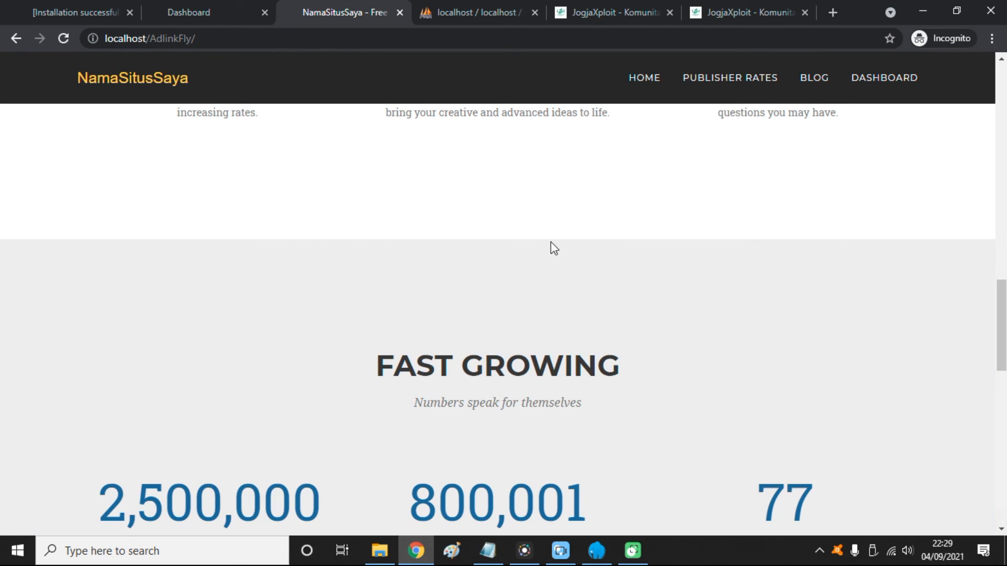
pyautogui.scroll(10, 996, 210)
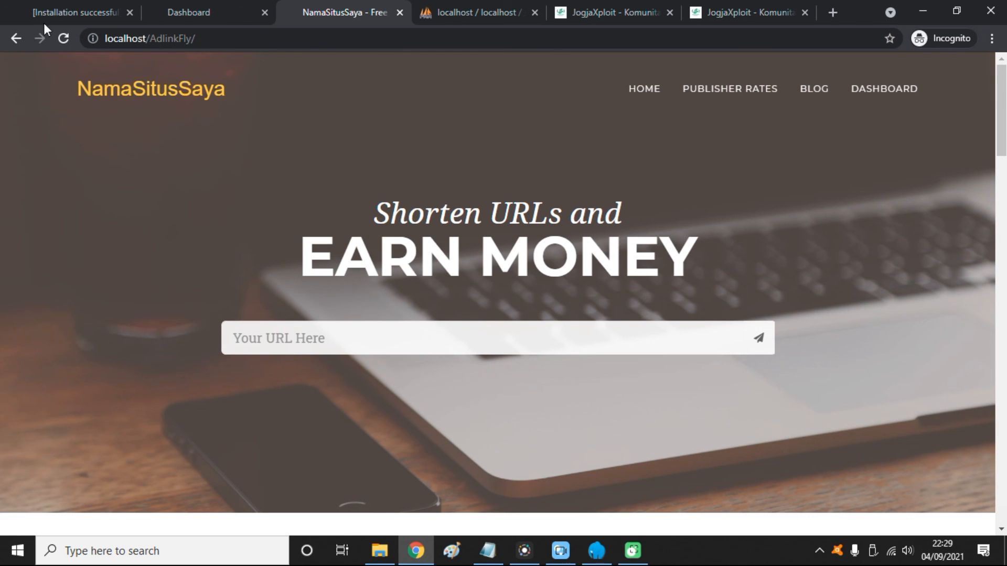
pyautogui.click(597, 551)
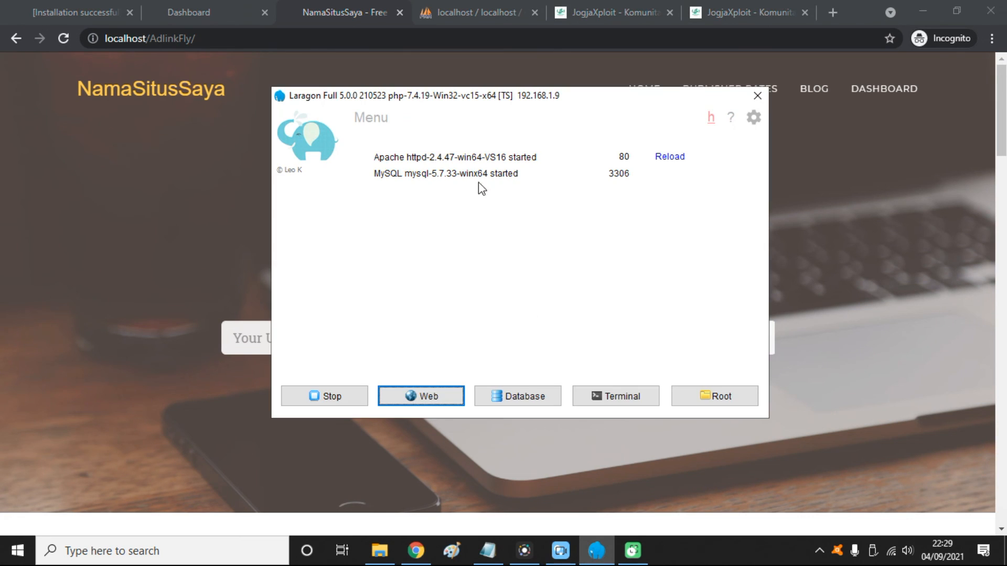
pyautogui.moveTo(471, 94)
pyautogui.mouseDown()
pyautogui.moveTo(632, 90)
pyautogui.moveTo(483, 87)
pyautogui.mouseUp()
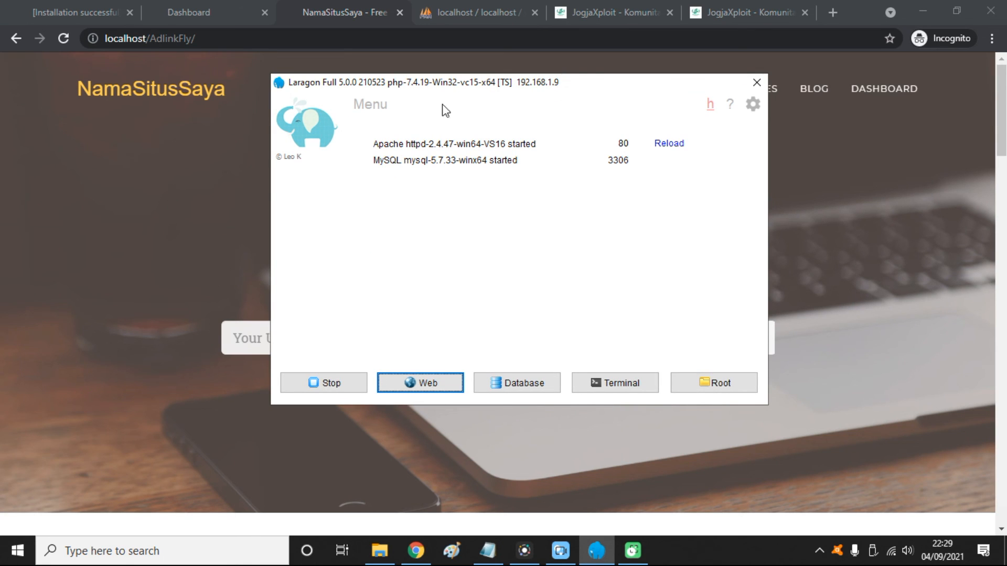
pyautogui.click(243, 89)
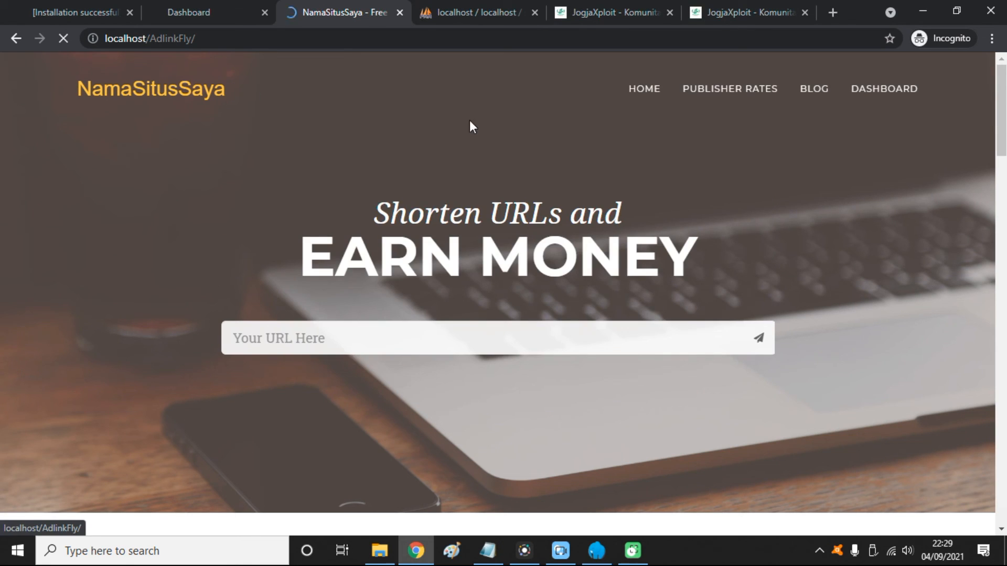
pyautogui.scroll(-10, 426, 197)
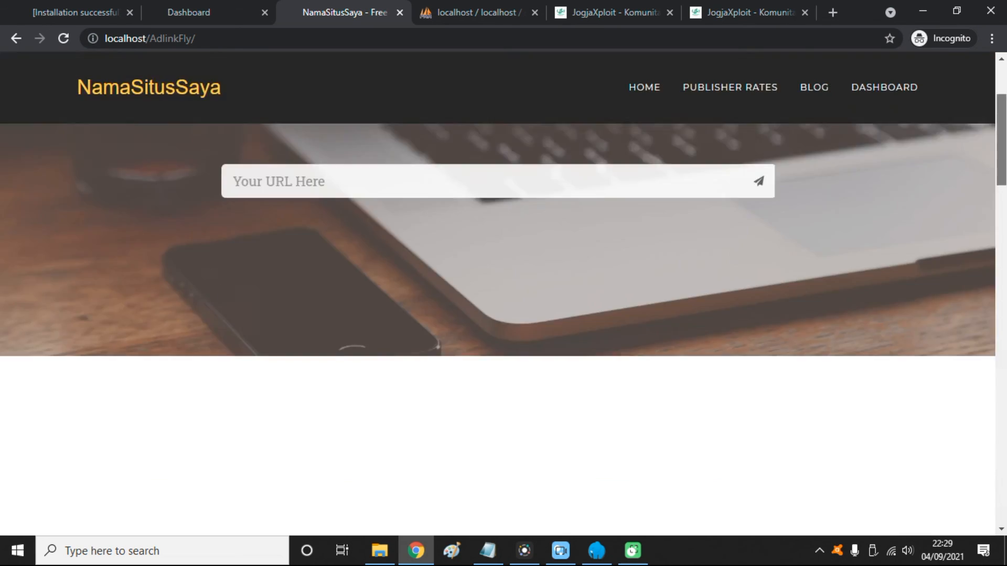
# Step: Switch to the Notepad notes and append a slash to the public_html line under Hosting
pyautogui.click(488, 551)
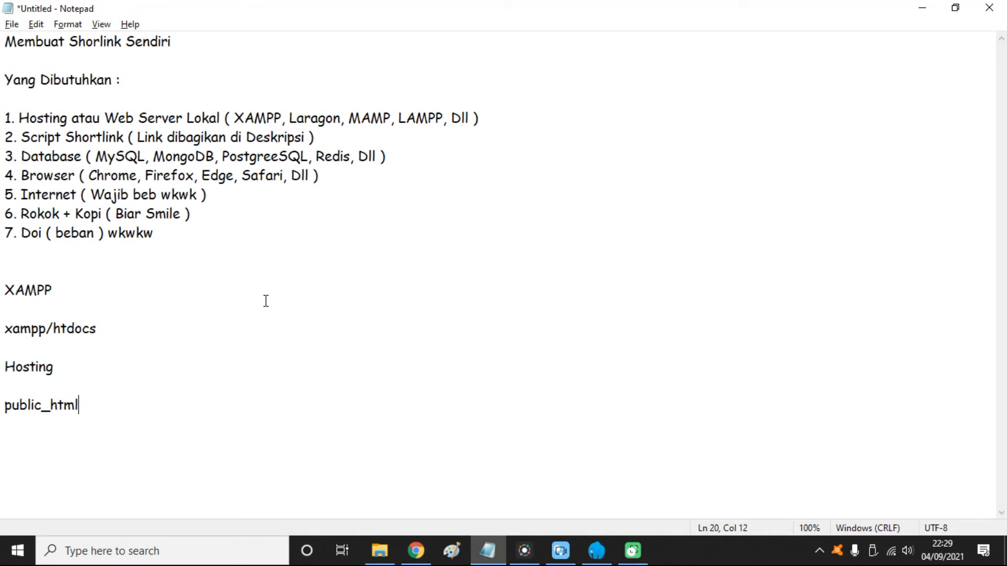
pyautogui.moveTo(97, 405); pyautogui.dragTo(6, 406)
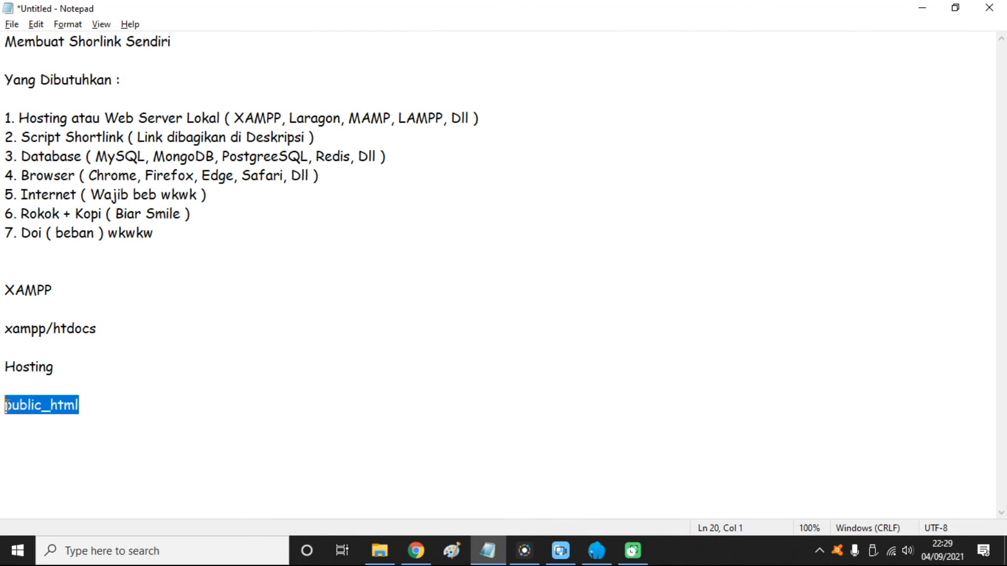
pyautogui.click(126, 407)
pyautogui.moveTo(98, 407); pyautogui.dragTo(31, 408)
pyautogui.click(106, 407)
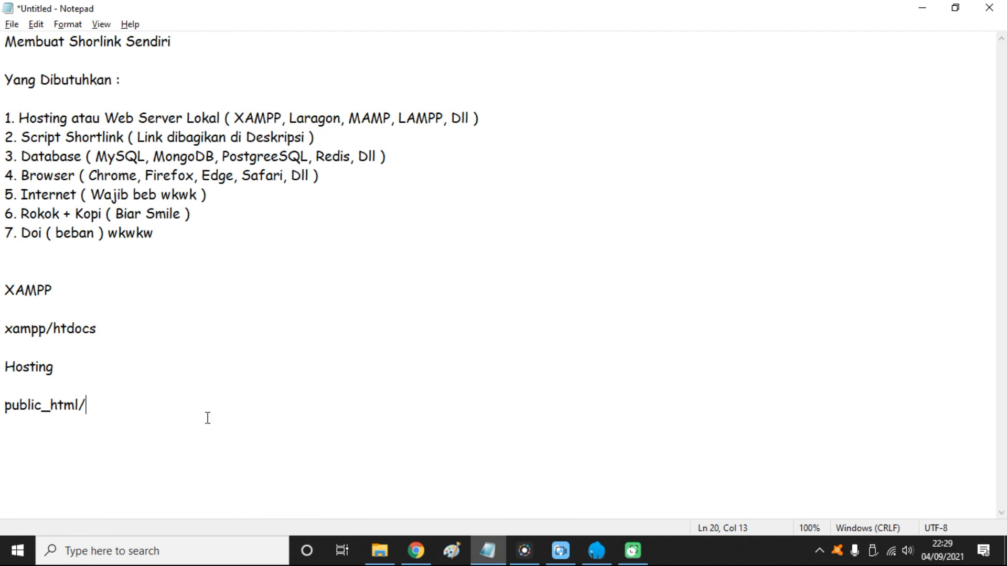
# Step: Switch back to Chrome and review the whole public home page down to the footer, finishing at the page header
pyautogui.click(417, 551)
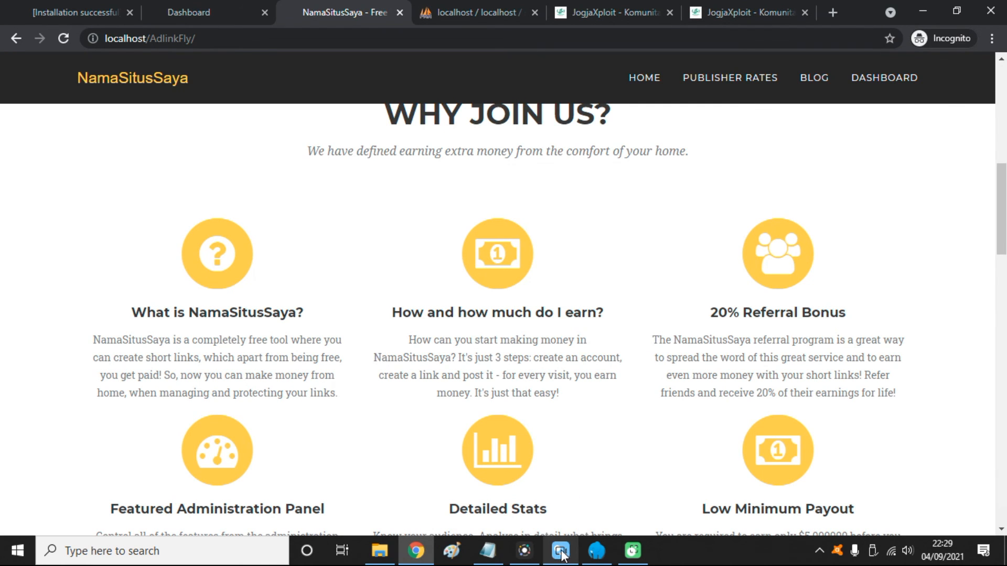
pyautogui.scroll(9, 866, 419)
pyautogui.scroll(-4, 583, 429)
pyautogui.scroll(-3, 583, 429)
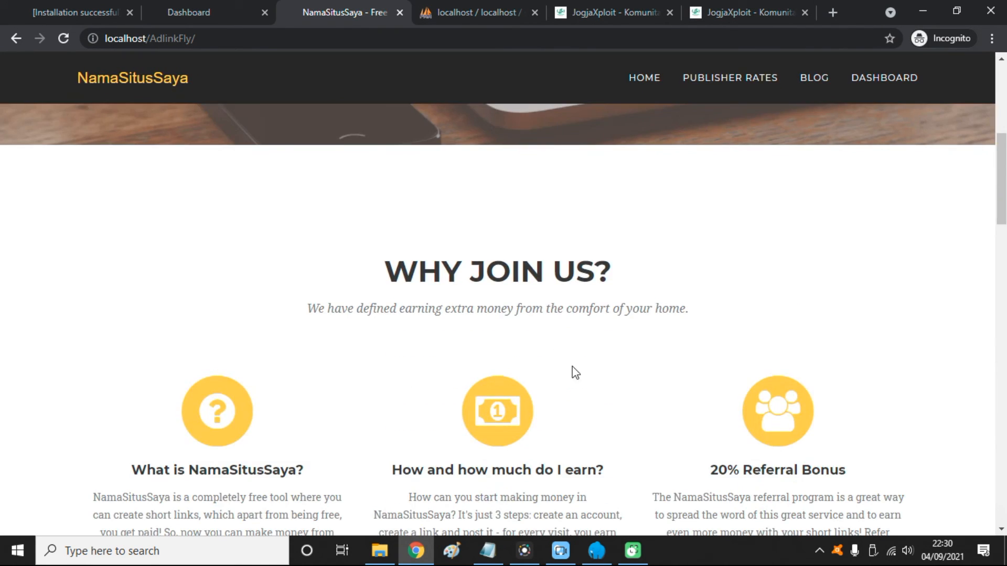
pyautogui.scroll(7, 530, 362)
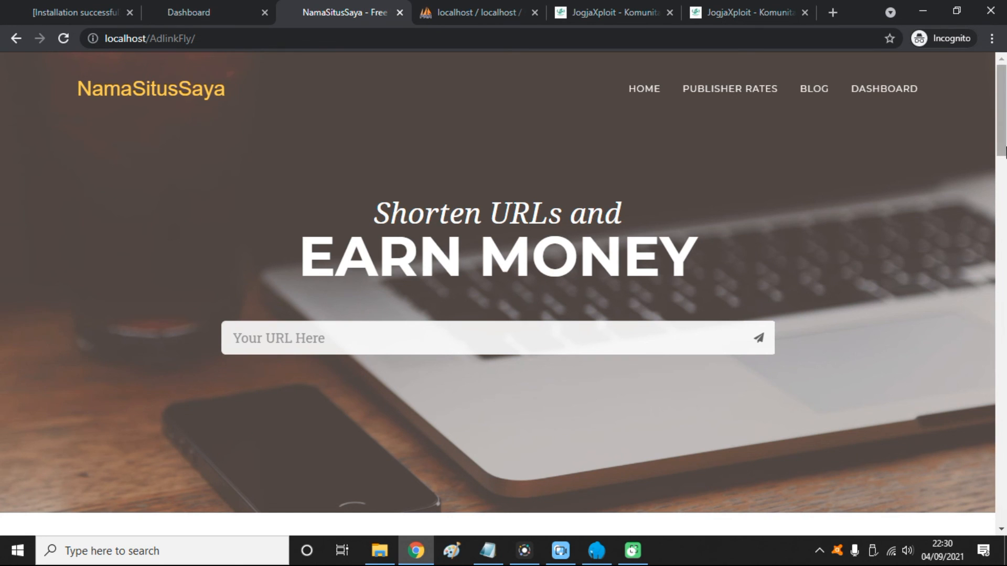
pyautogui.moveTo(1001, 135); pyautogui.dragTo(1006, 107)
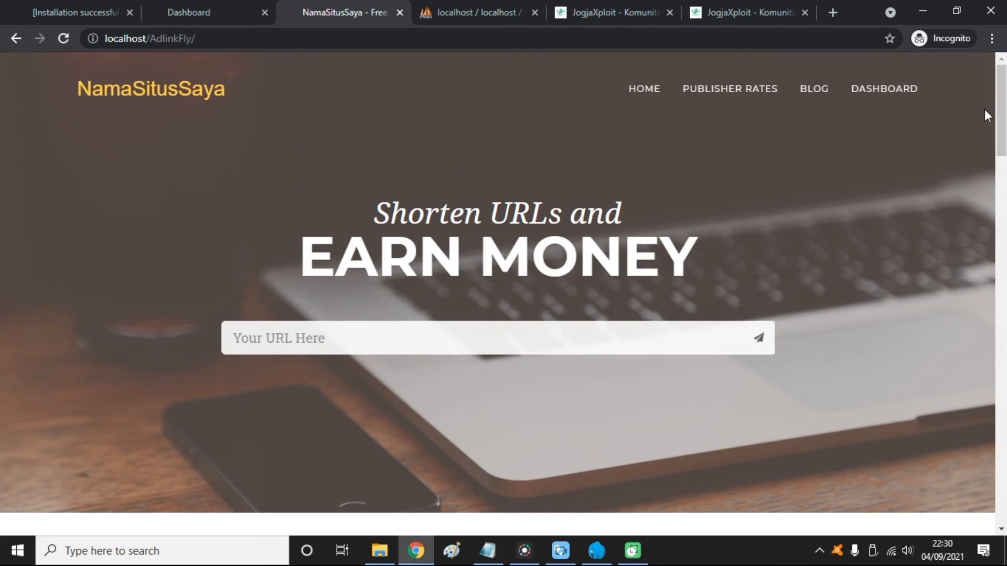
pyautogui.scroll(-3, 382, 209)
pyautogui.scroll(-20, 569, 241)
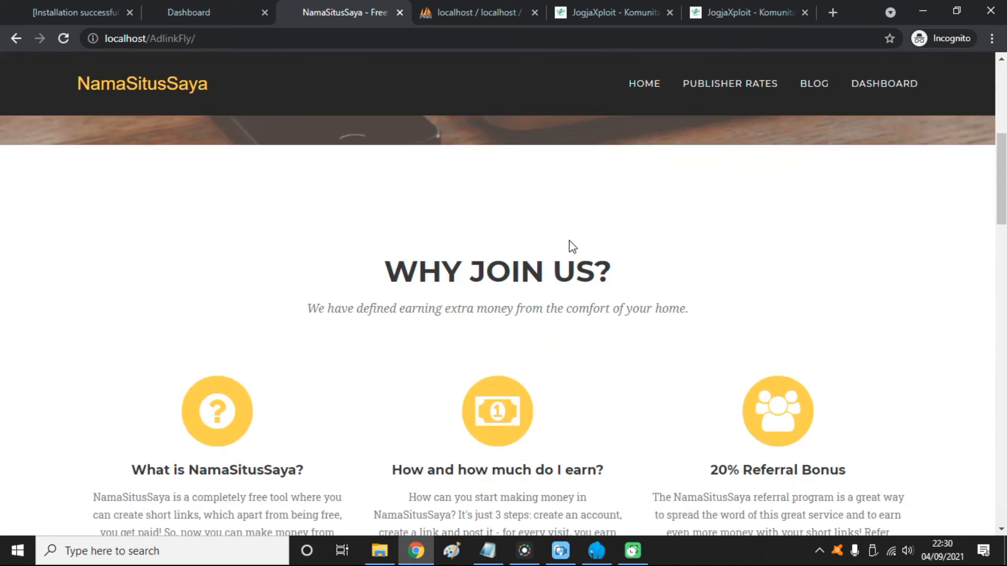
pyautogui.scroll(-2, 824, 236)
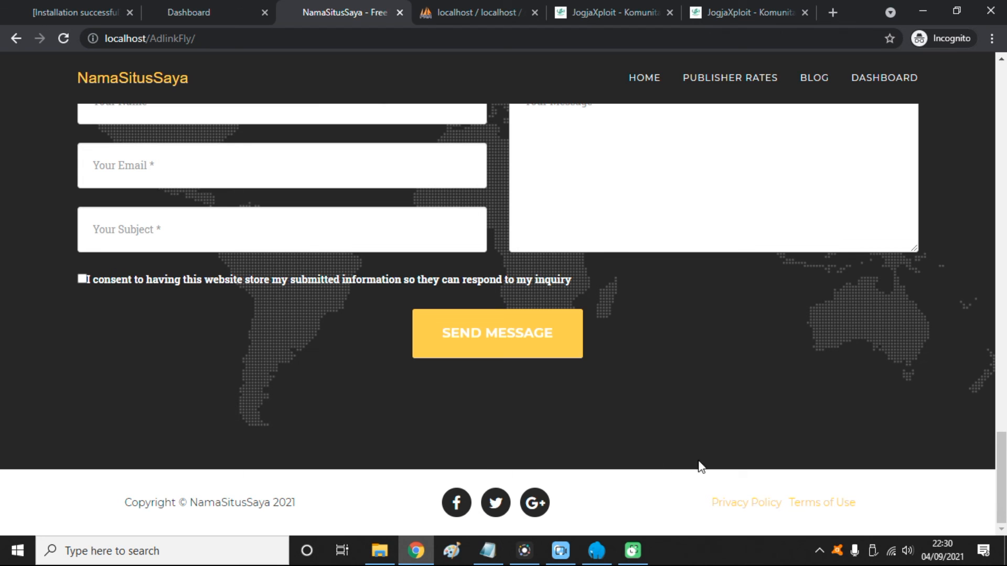
pyautogui.moveTo(1001, 472); pyautogui.dragTo(1002, 105)
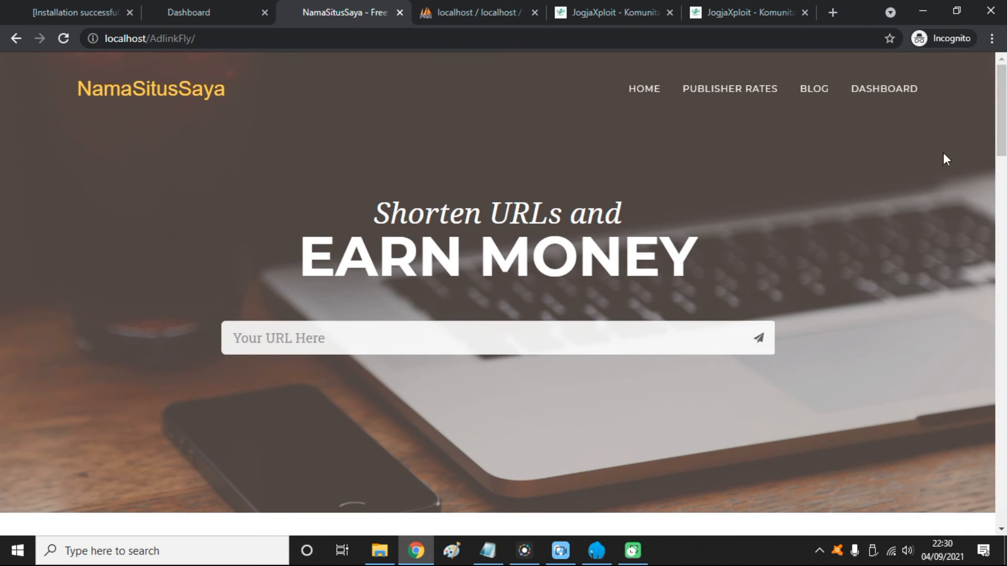
pyautogui.scroll(-1, 981, 174)
pyautogui.moveTo(981, 169); pyautogui.dragTo(956, 47)
# Step: Go back to the admin dashboard and review the monthly statistics chart and daily earnings table, ending at the earnings cards
pyautogui.click(195, 9)
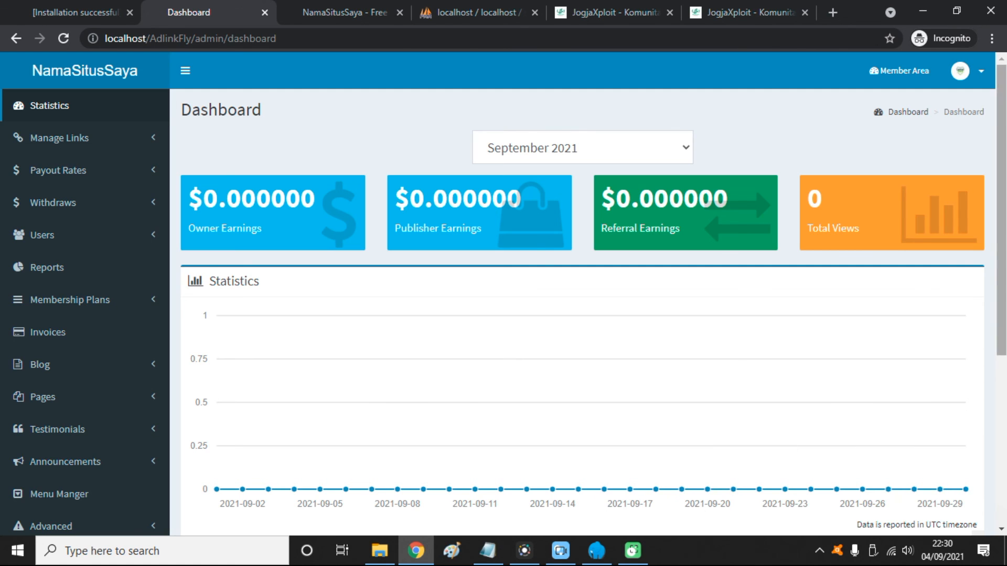
pyautogui.scroll(-5, 999, 209)
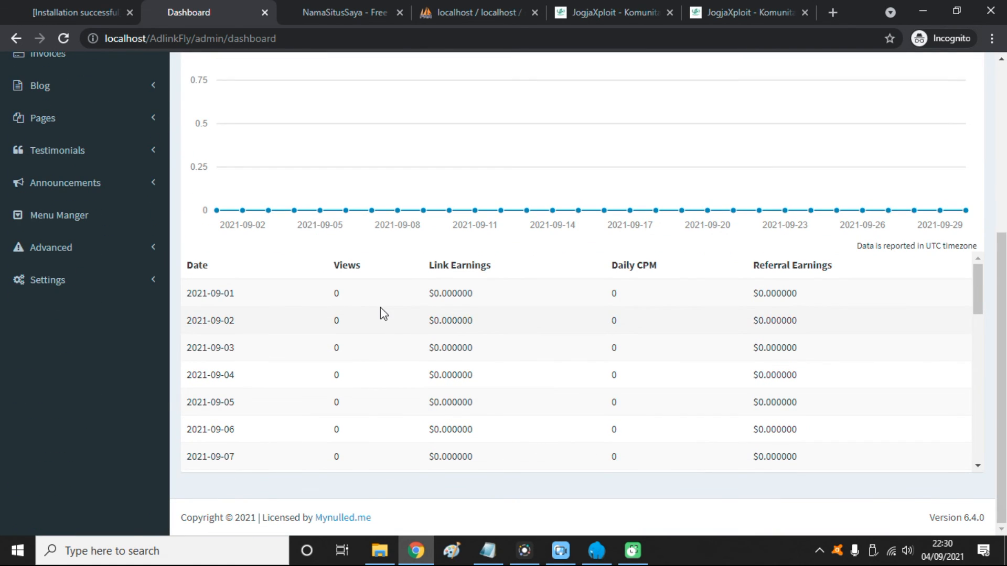
pyautogui.scroll(5, 708, 131)
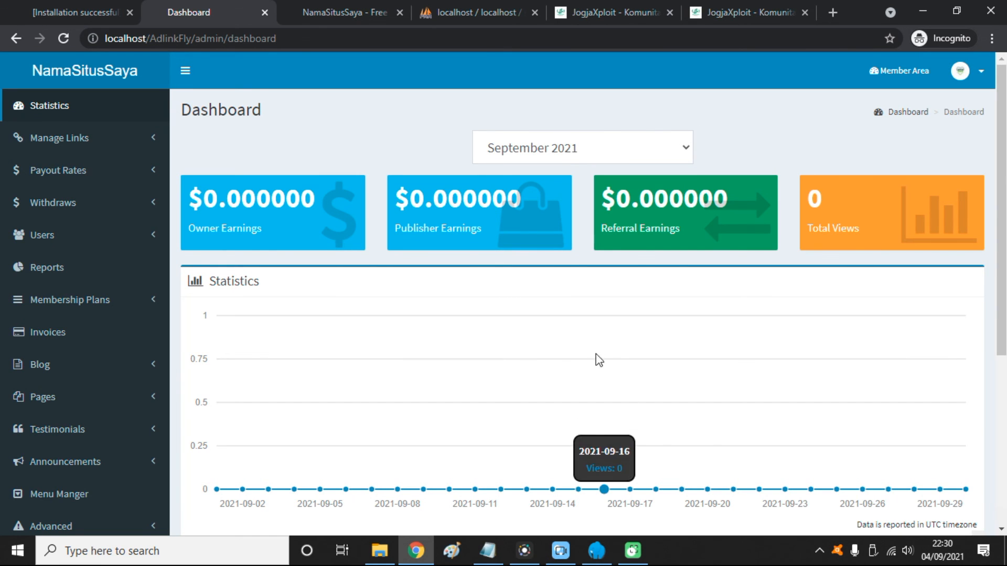
pyautogui.scroll(-2, 993, 317)
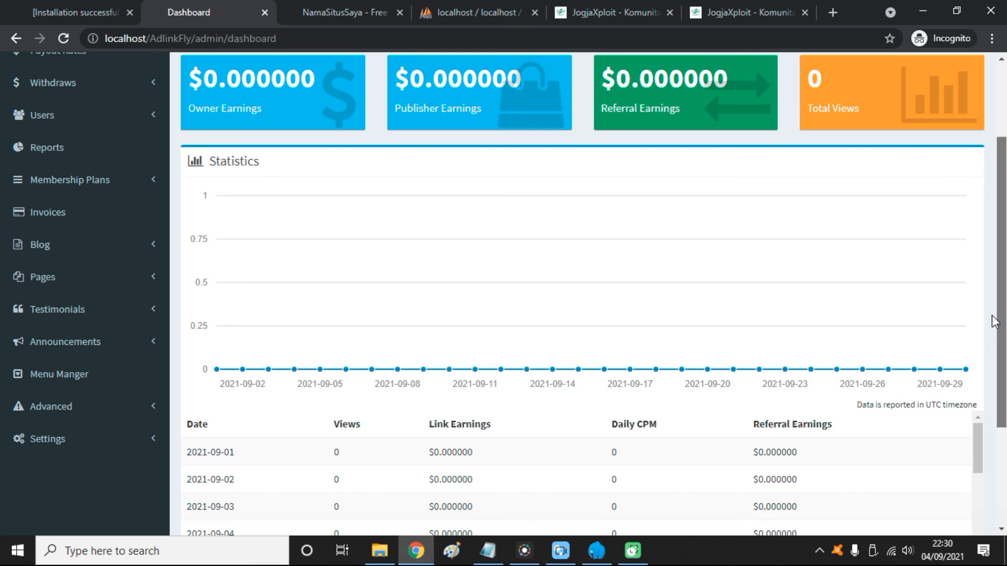
pyautogui.scroll(-2, 971, 382)
pyautogui.scroll(4, 933, 293)
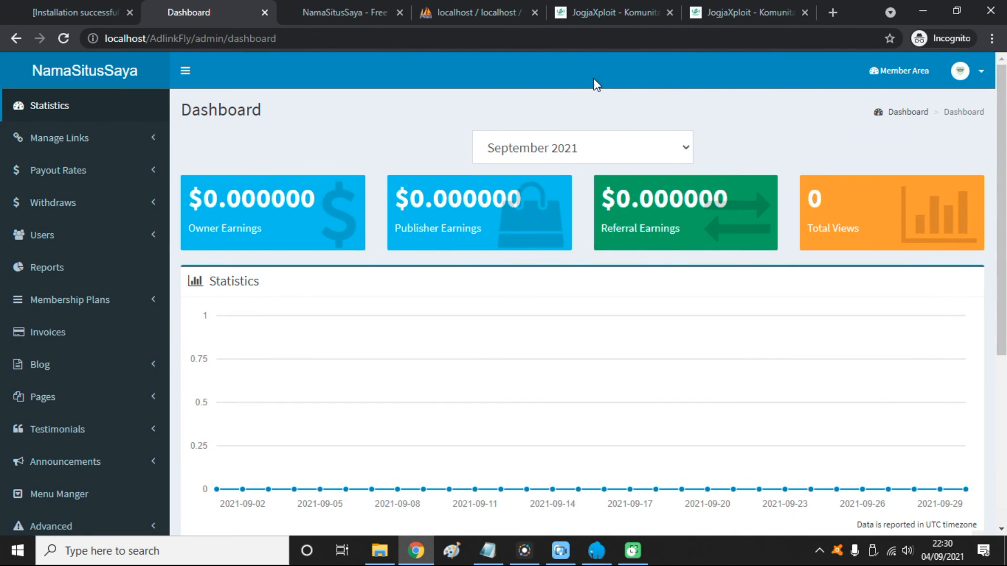